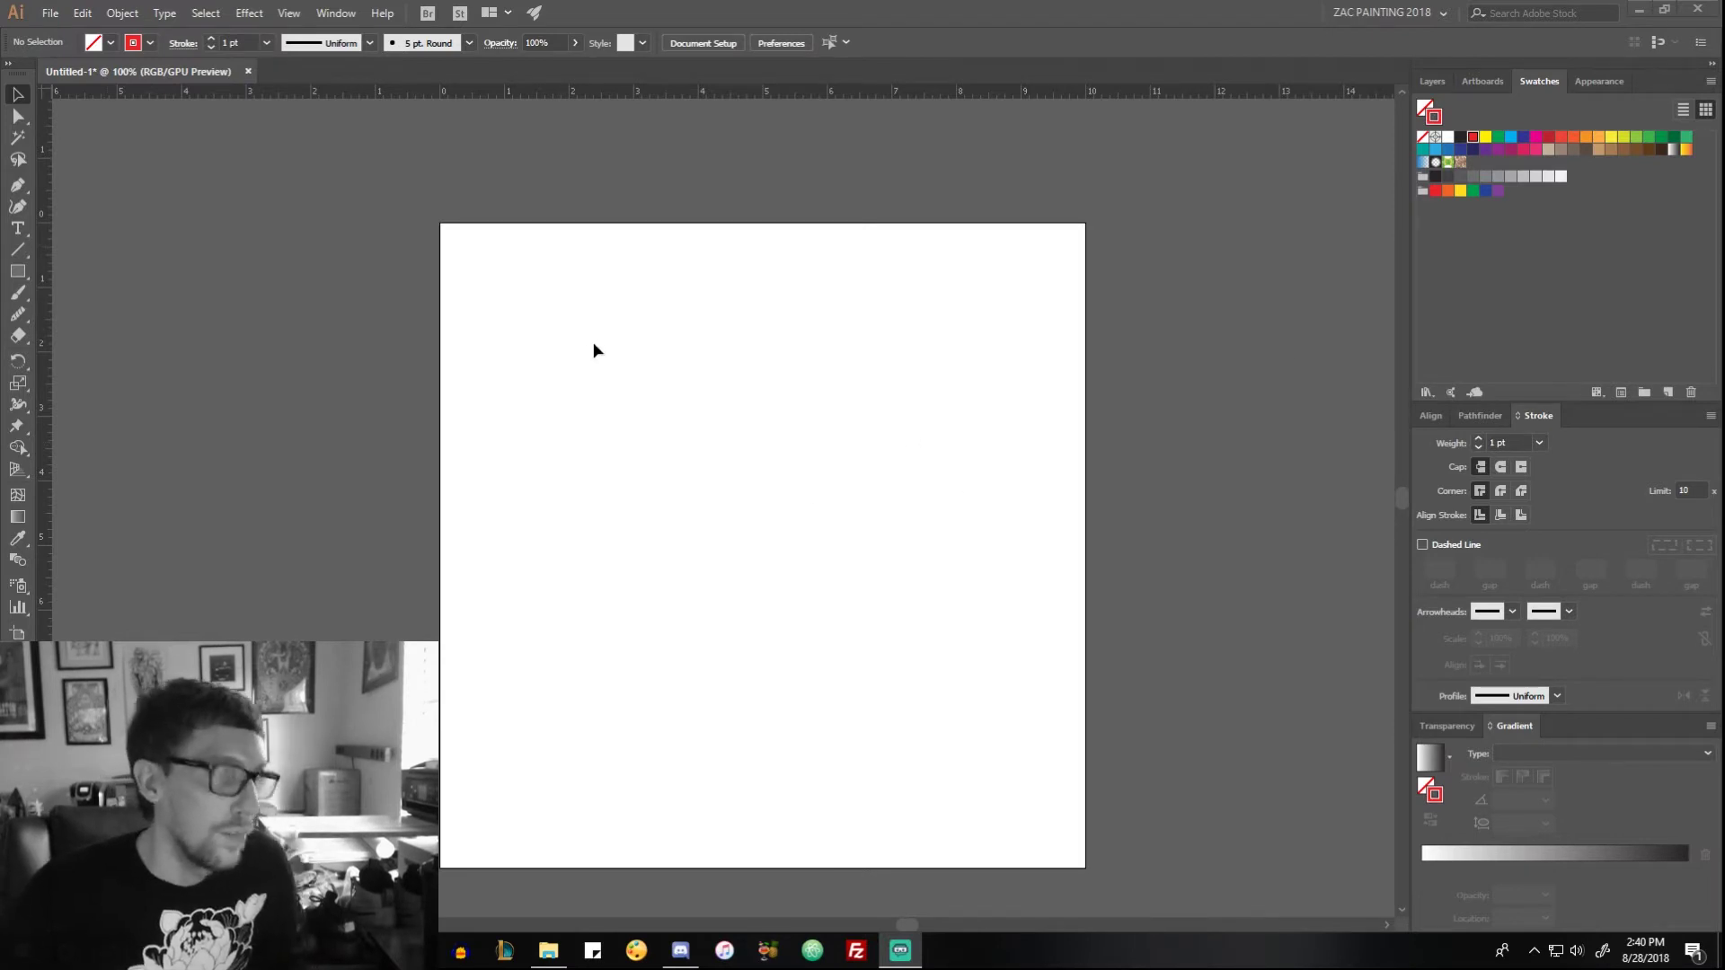
Step: Draw a straight horizontal line about 7.43 in long across the upper part of the artboard with the Pen tool
key("p")
left_click(516, 288)
left_click(997, 288)
key("v")
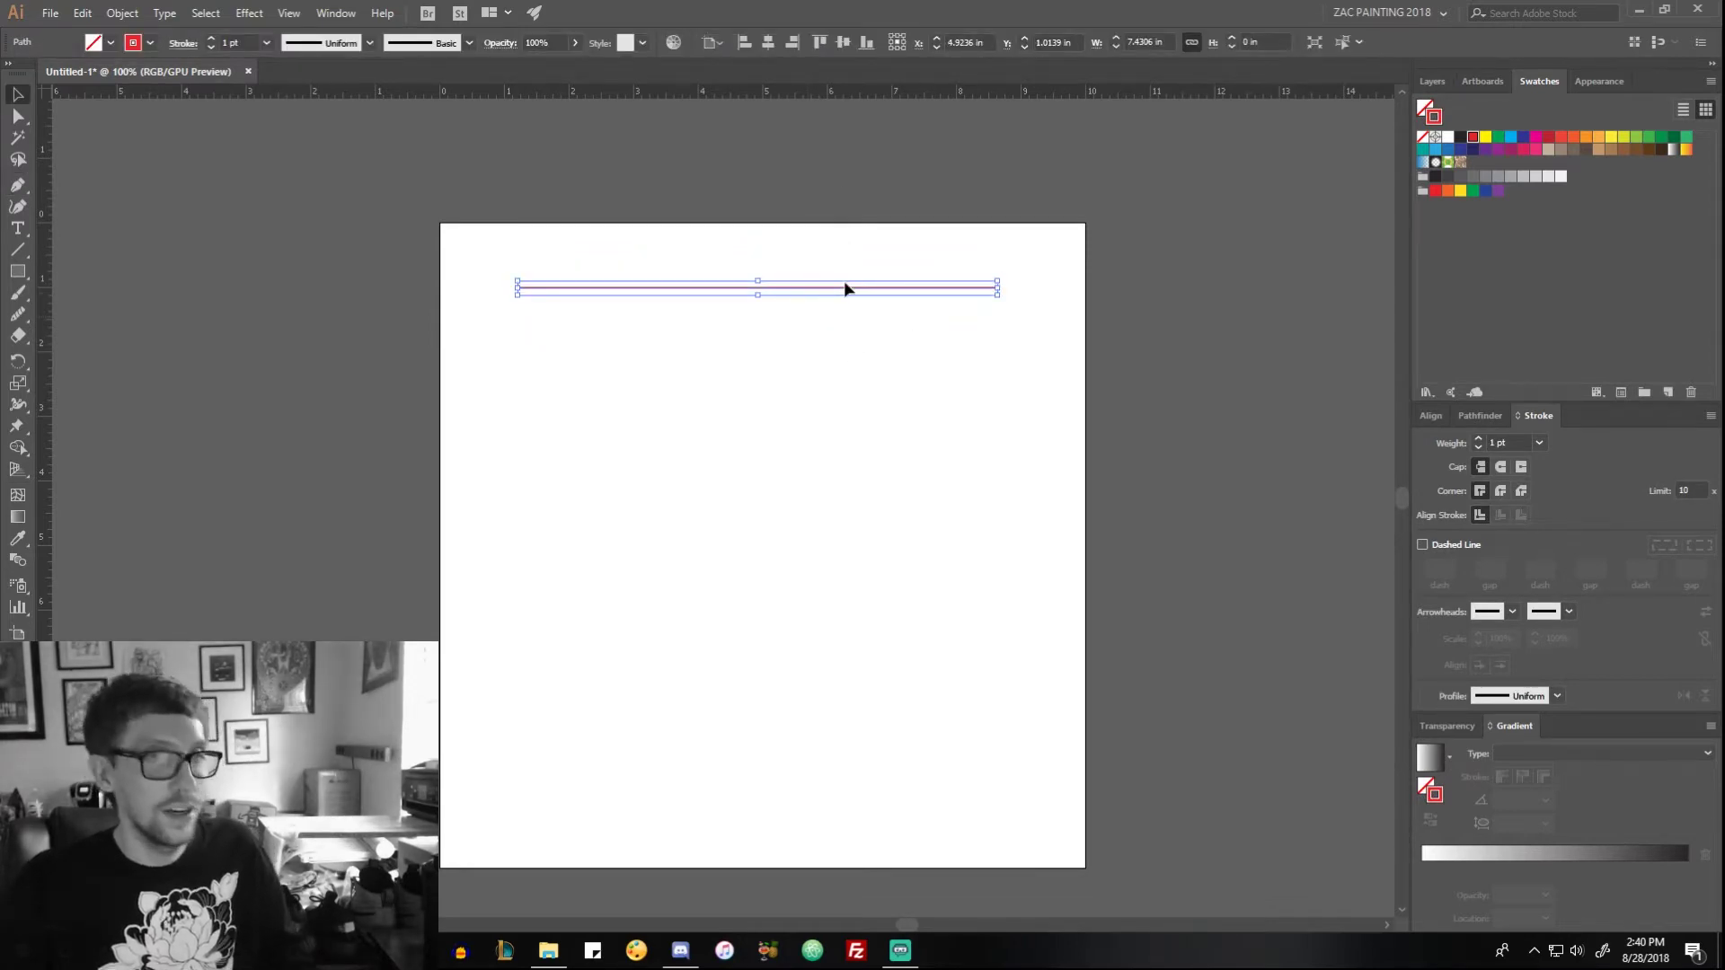
Step: Duplicate the line about 3.83 in straight below and blend the two lines
left_click_drag(844, 295, 891, 528)
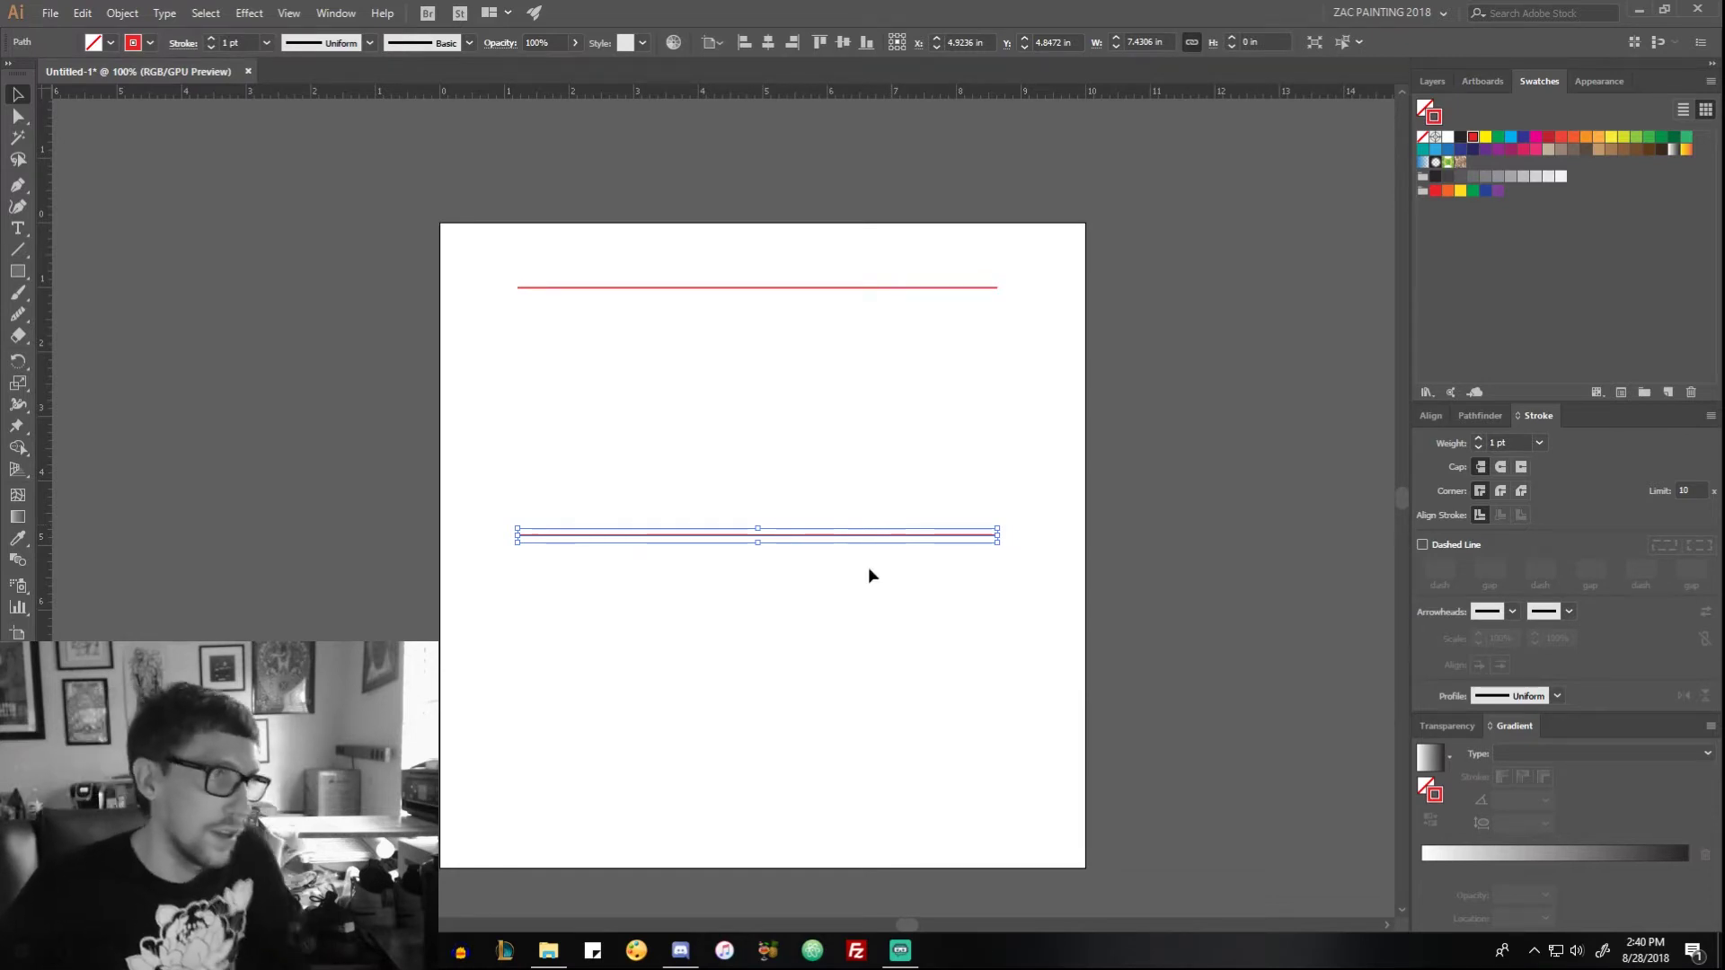
left_click_drag(903, 614, 781, 143)
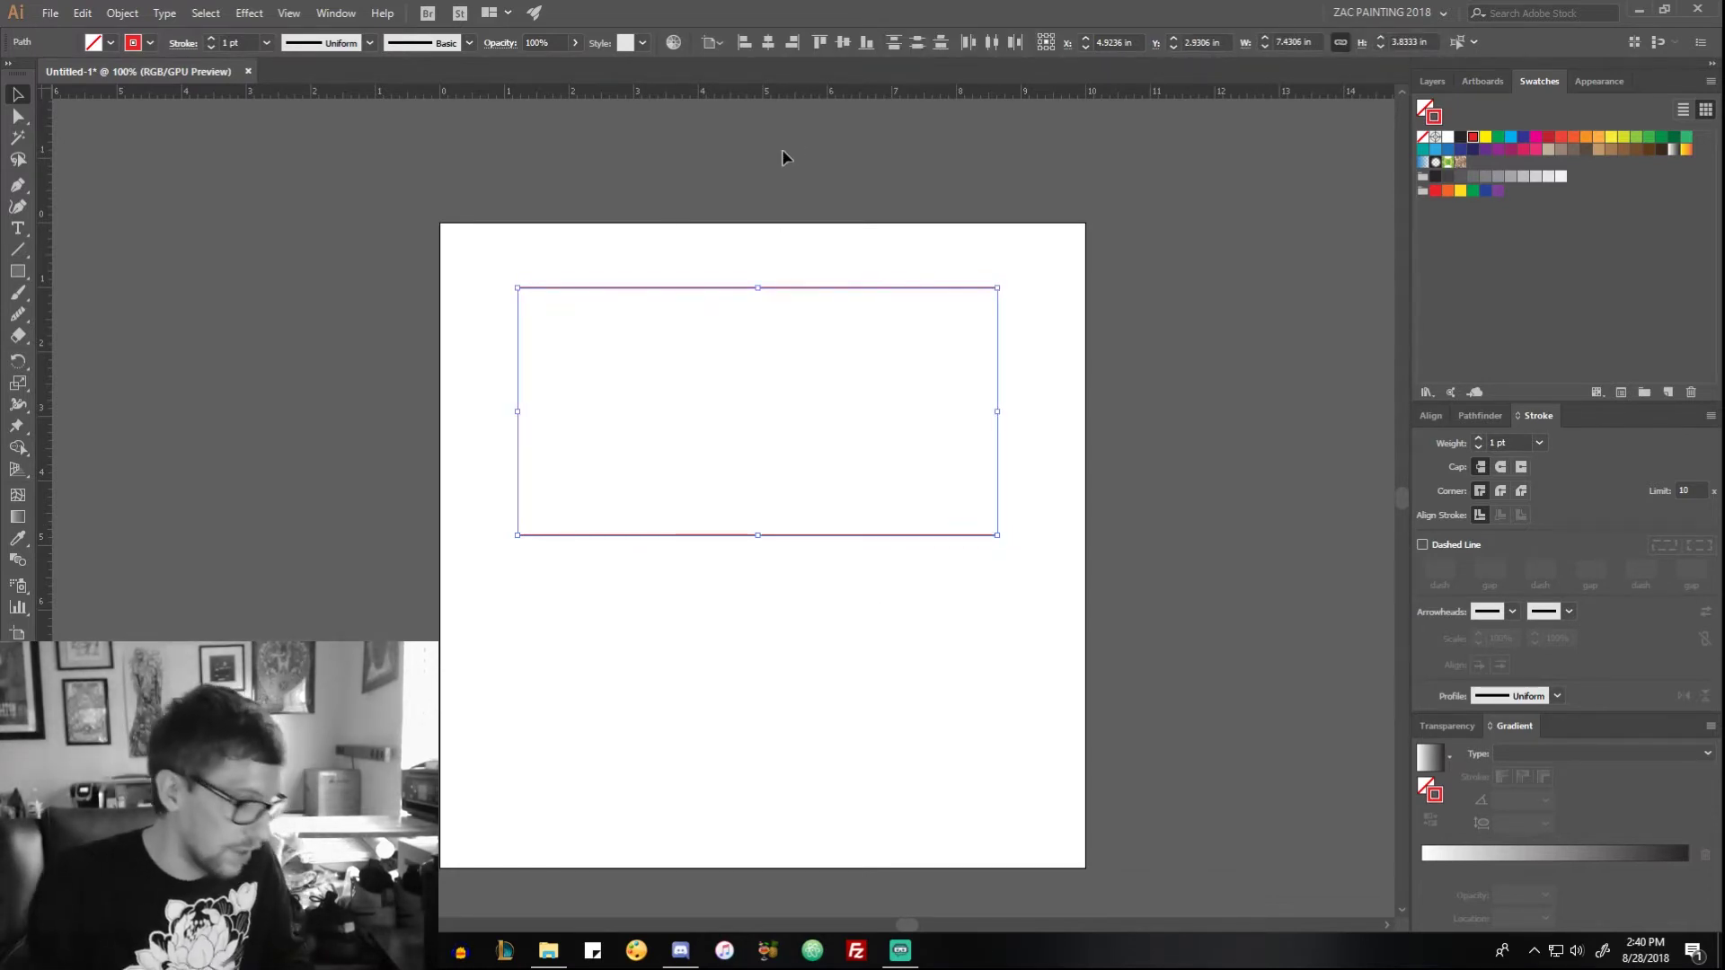
key("ctrl+alt+b")
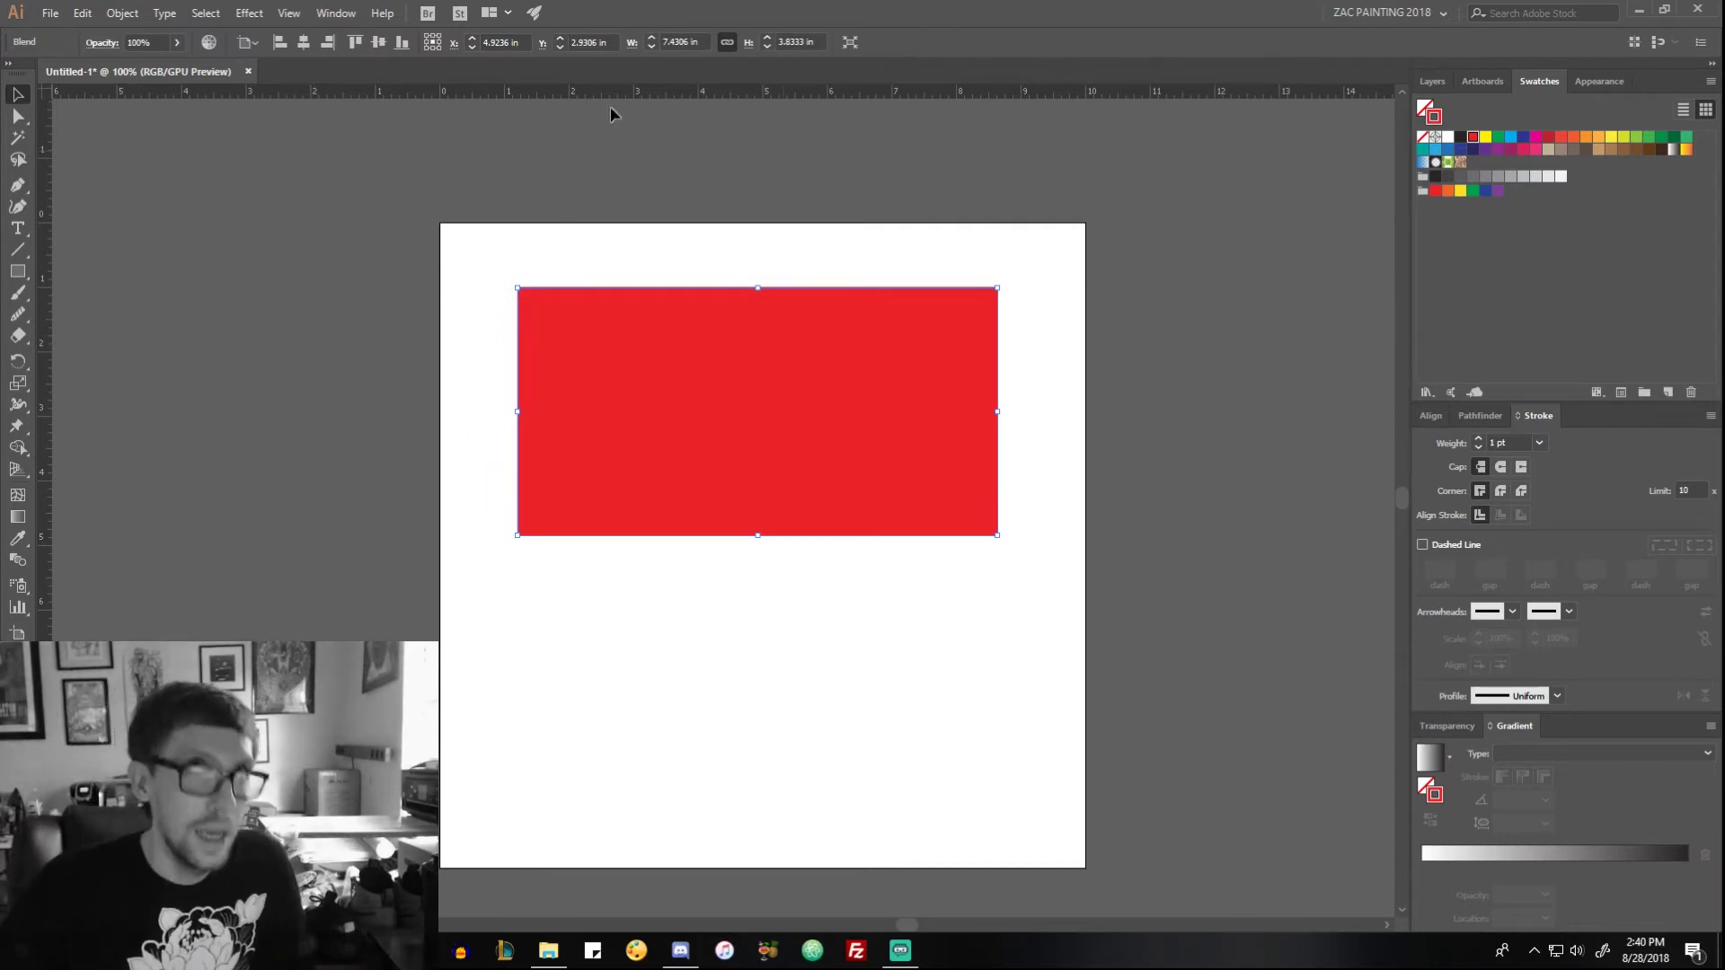
Step: Set the blend's spacing to Specified Steps with 20 steps and turn on the preview
left_click(122, 13)
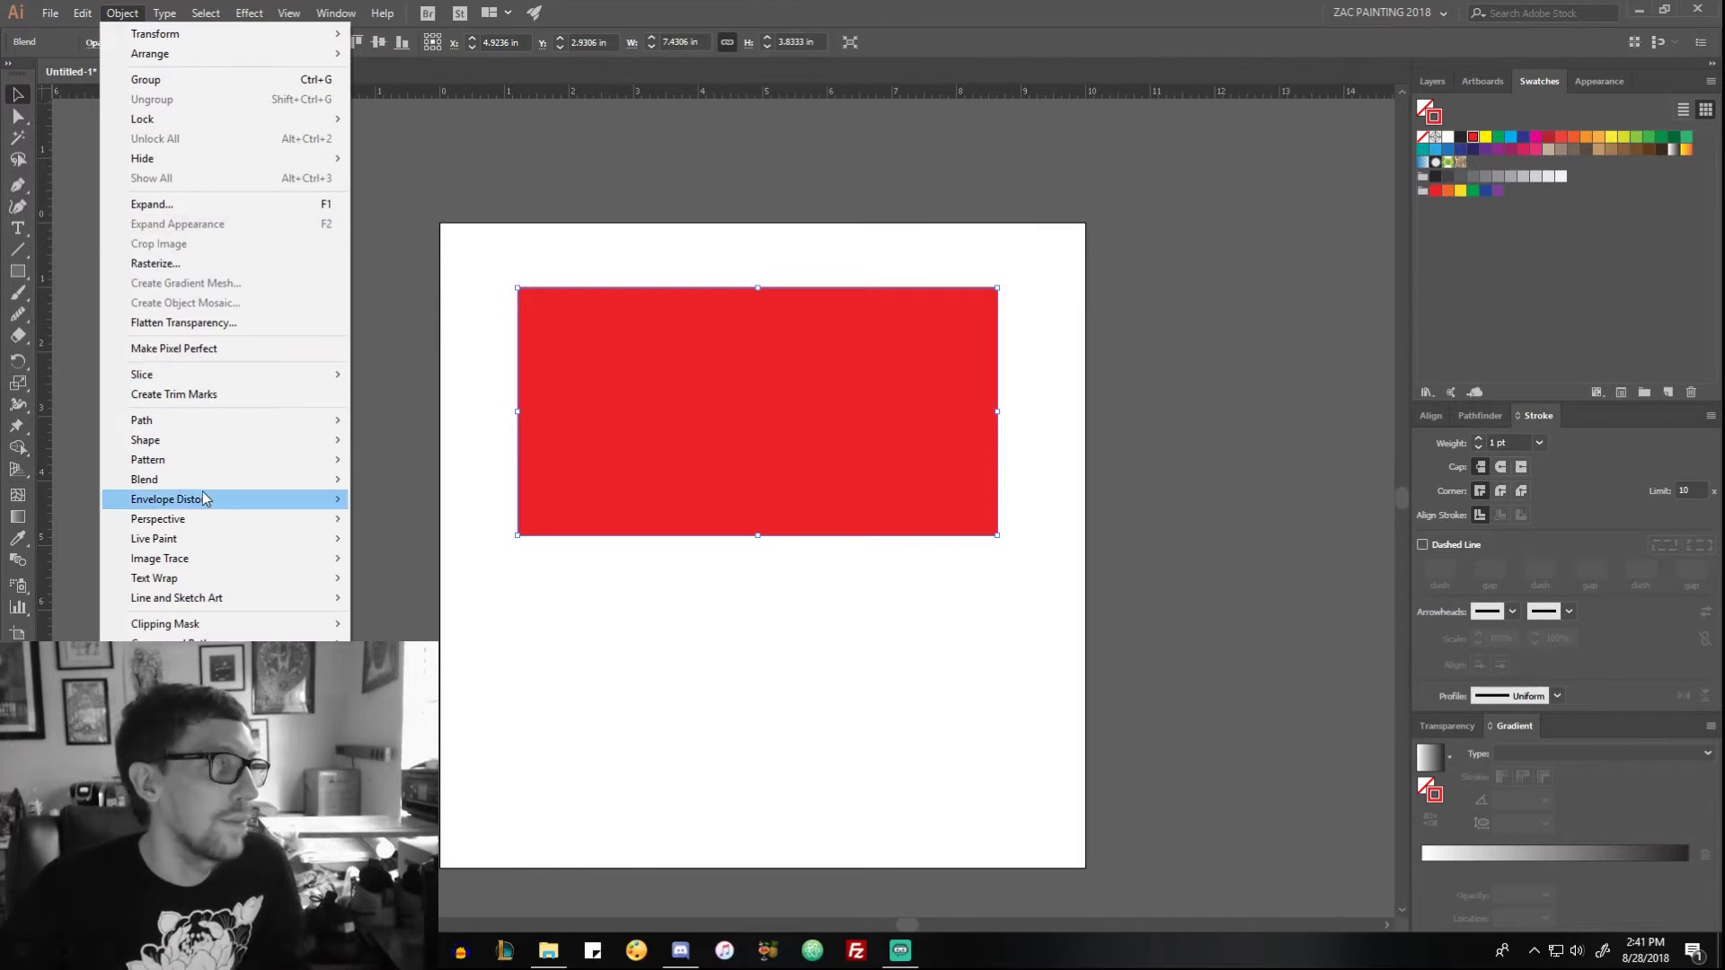
mouse_move(202, 482)
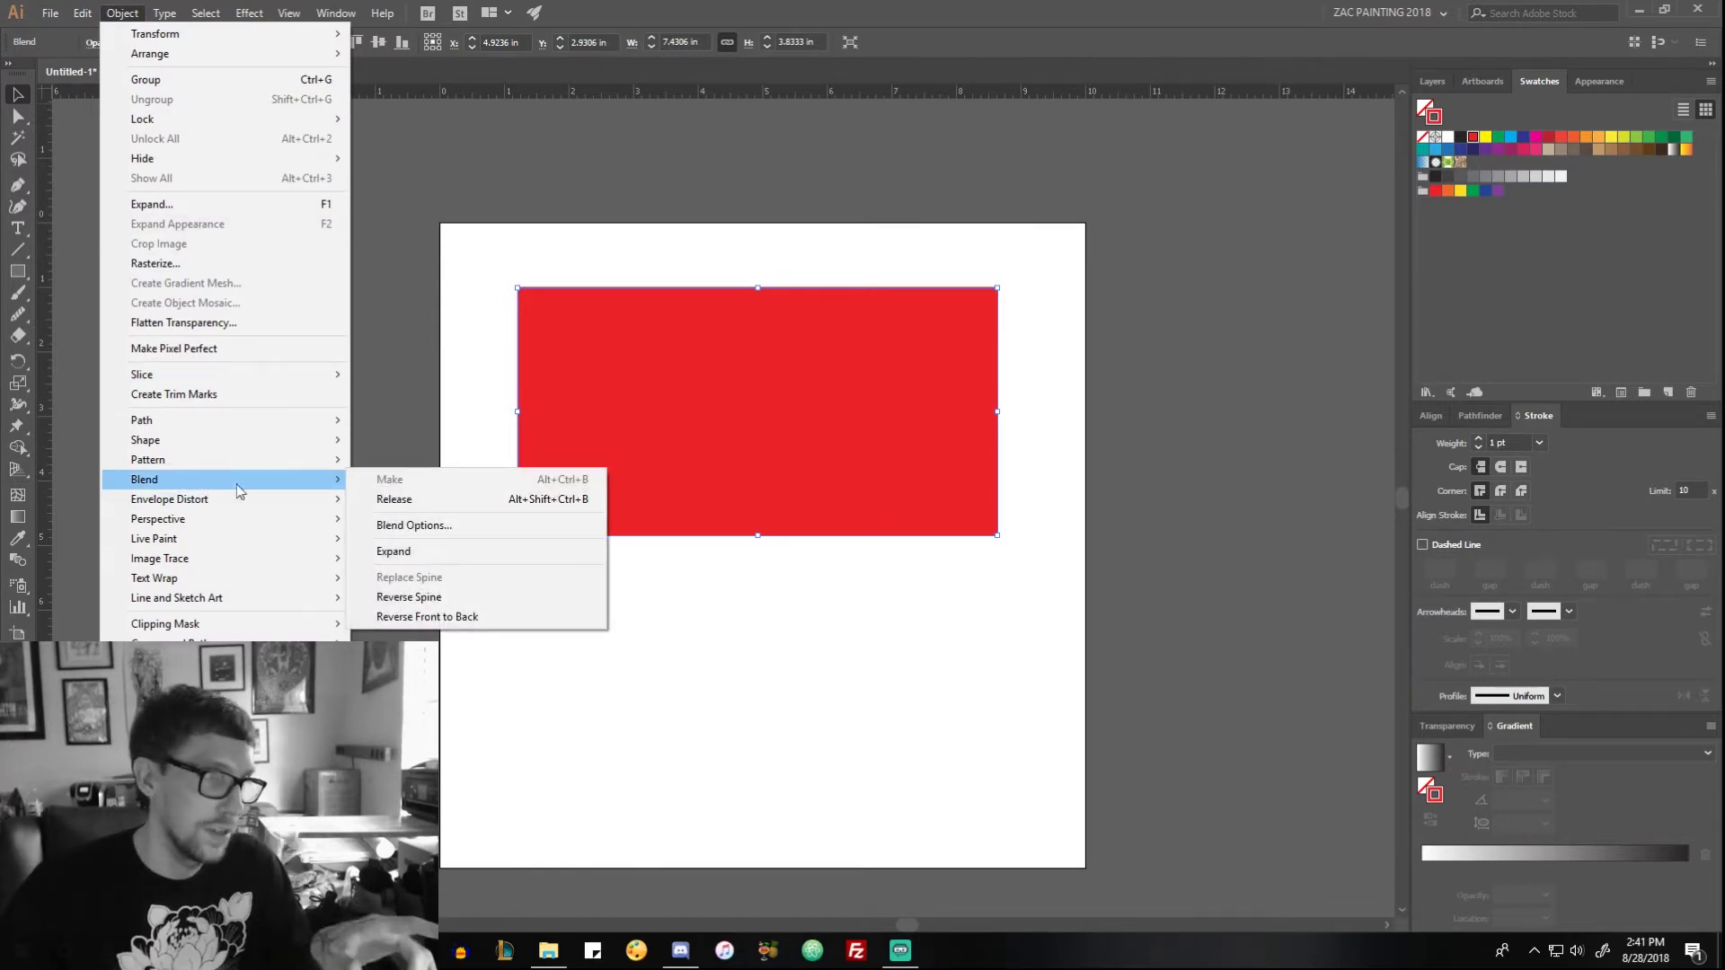
left_click(524, 532)
left_click(1322, 235)
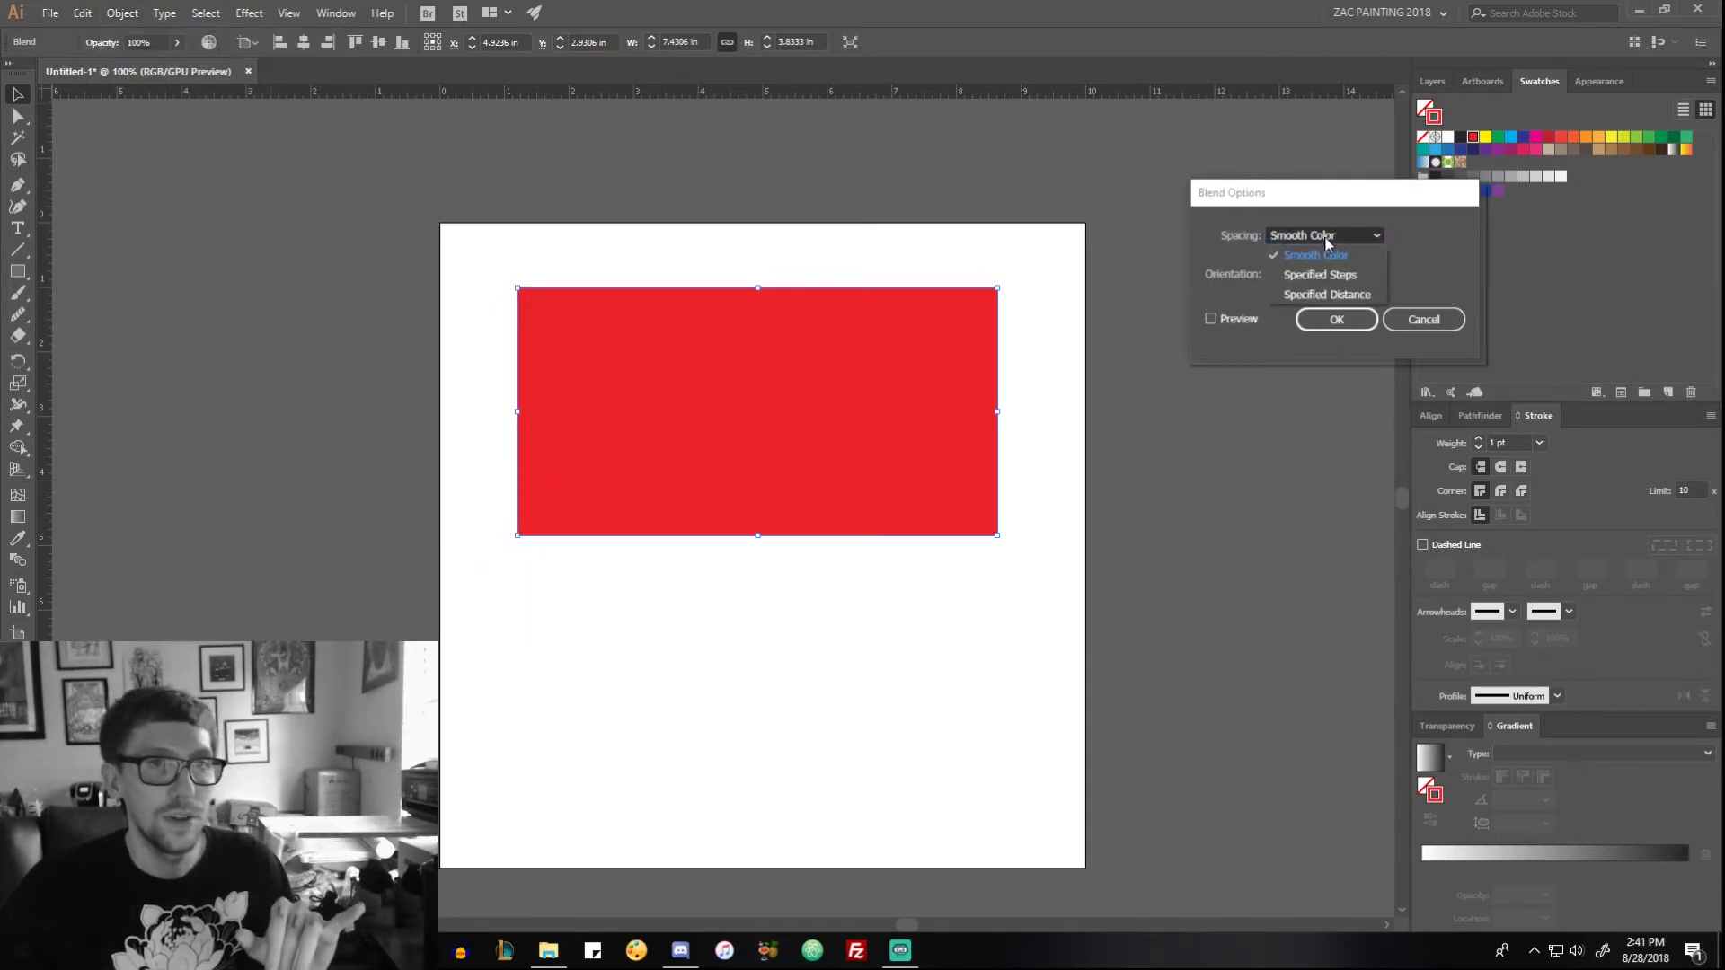
left_click(1331, 268)
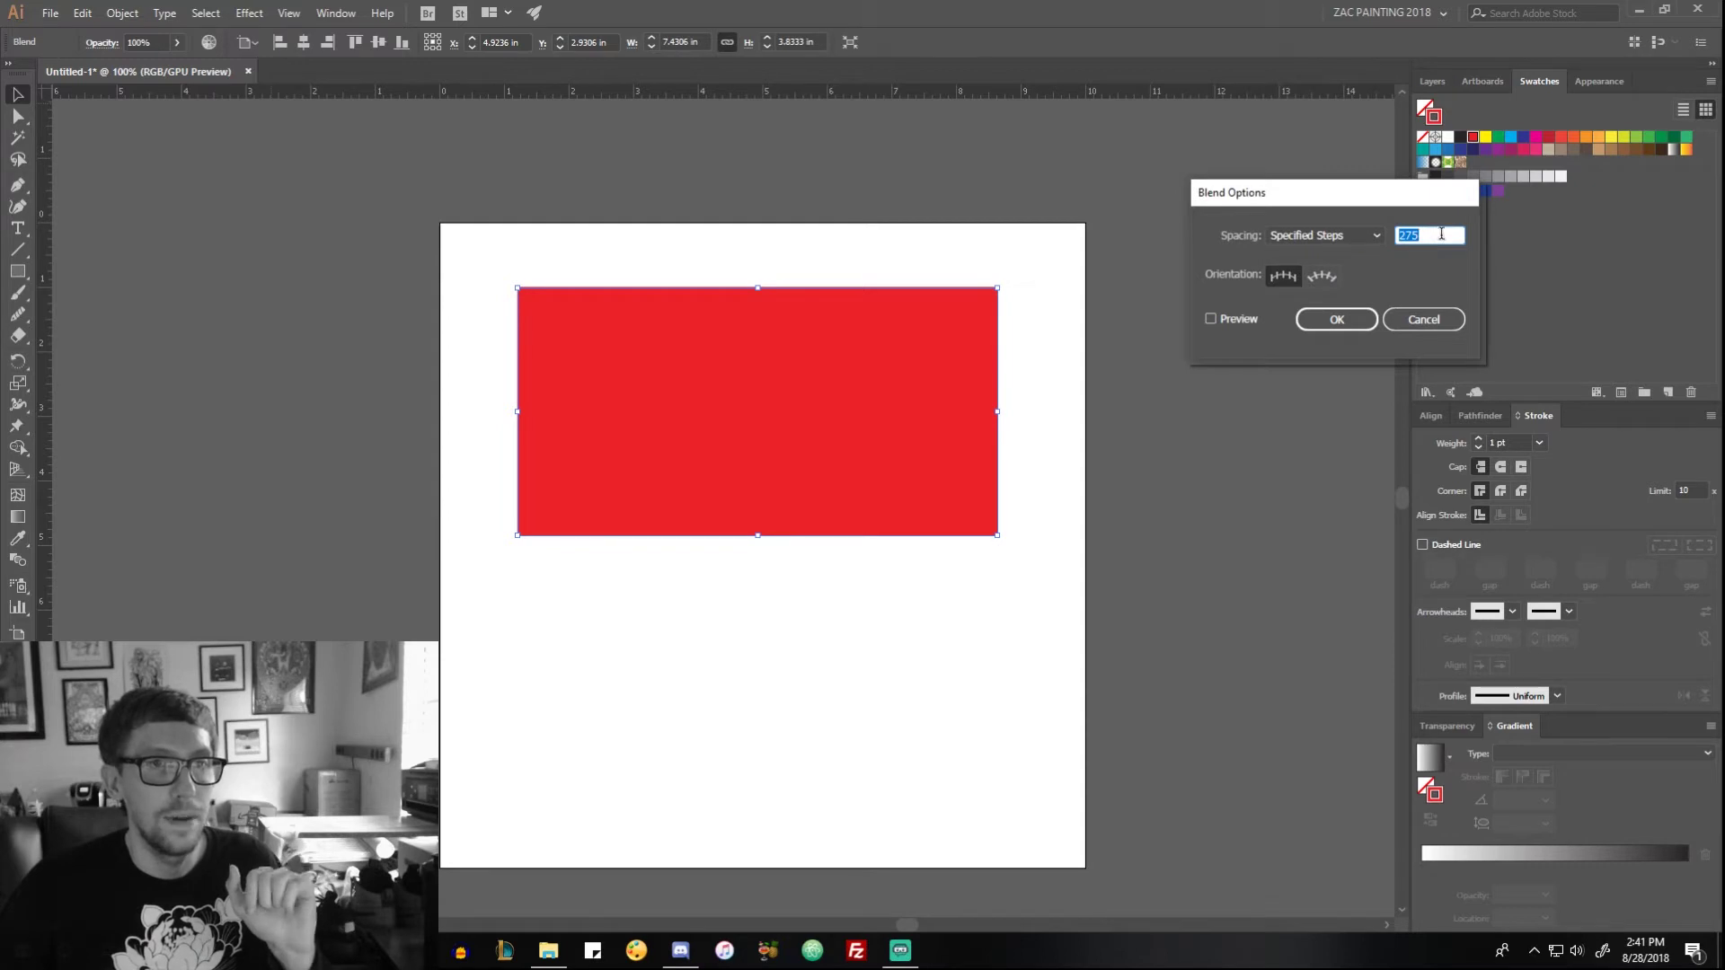
left_click(1311, 236)
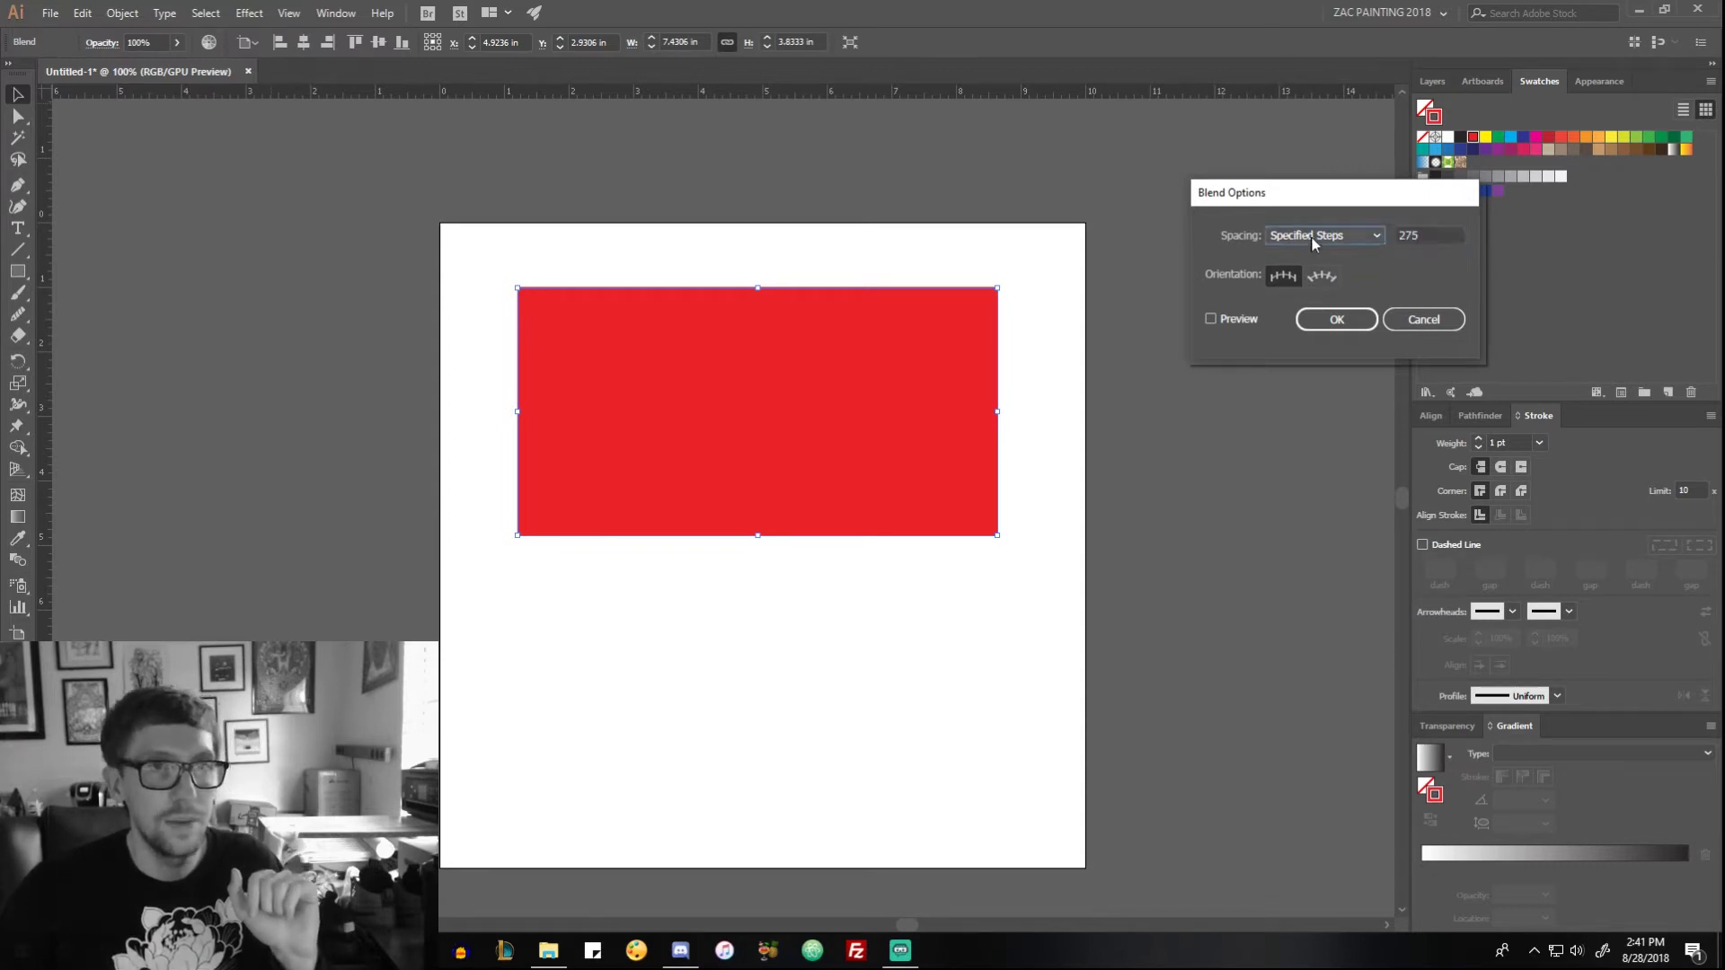
left_click(1405, 241)
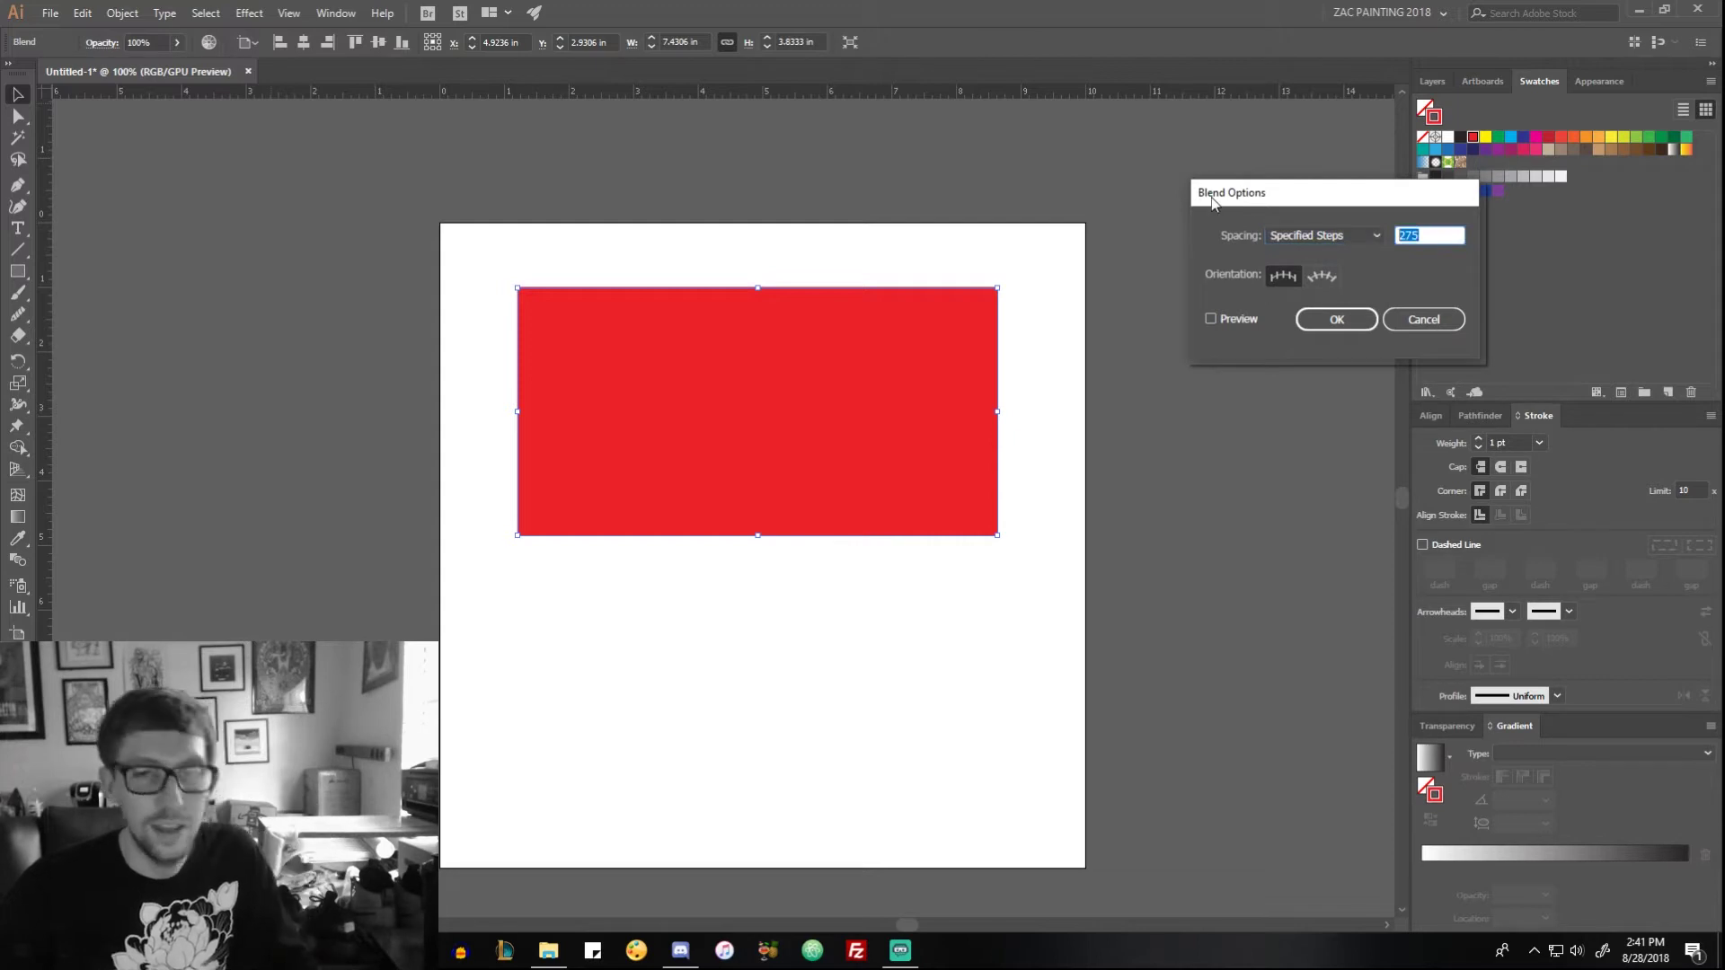
type("20")
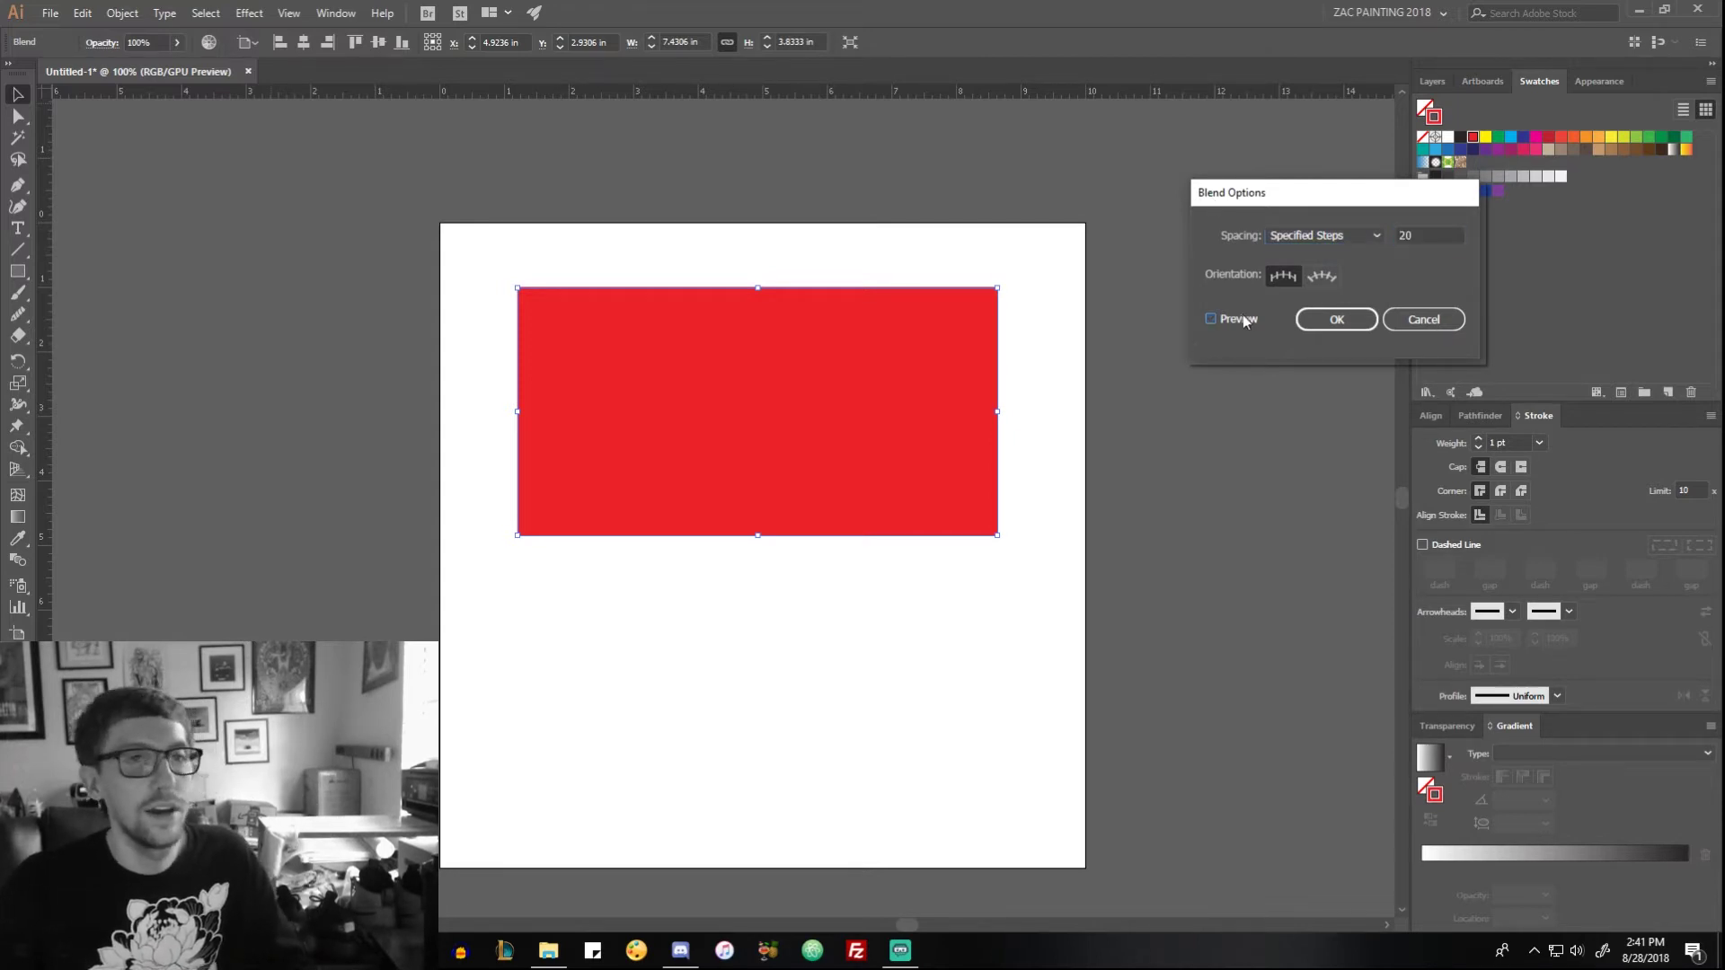
left_click(1222, 316)
Step: Try higher step counts for the blend, reduce it to 16 steps and apply the options
left_click(1428, 234)
key("Up")
key("Up")
key("Up")
key("Up")
key("Up")
key("Up")
key("Up")
key("Up")
key("Up")
key("Up")
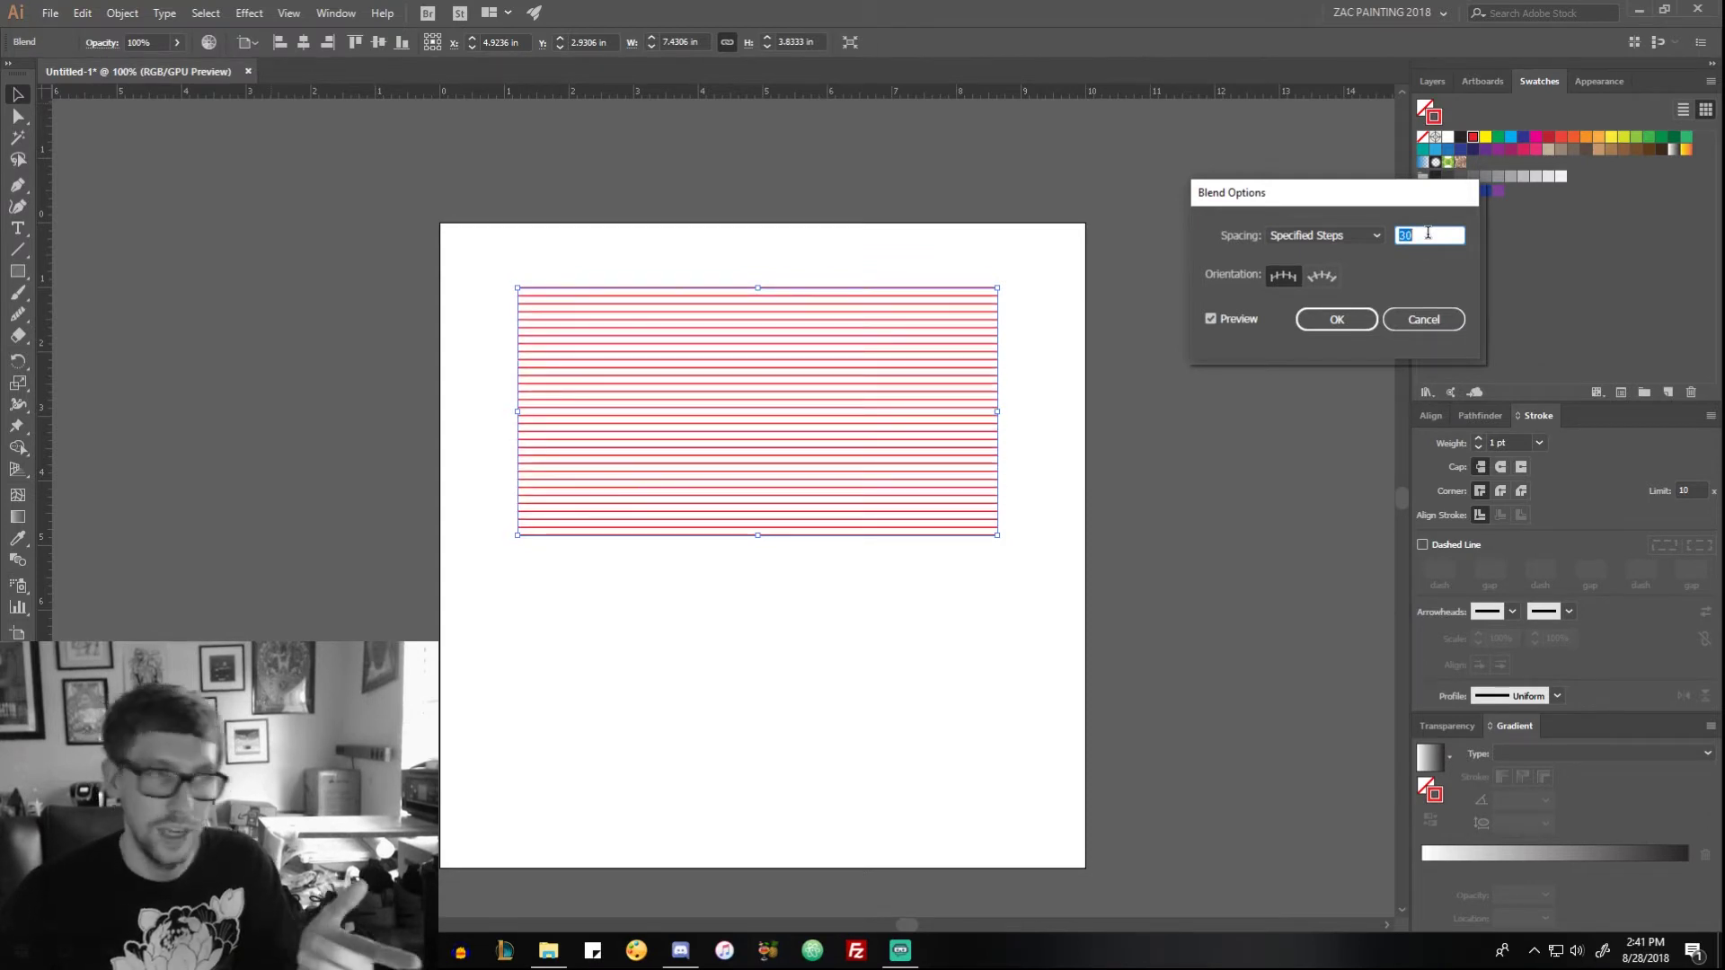
key("Down")
key("Down")
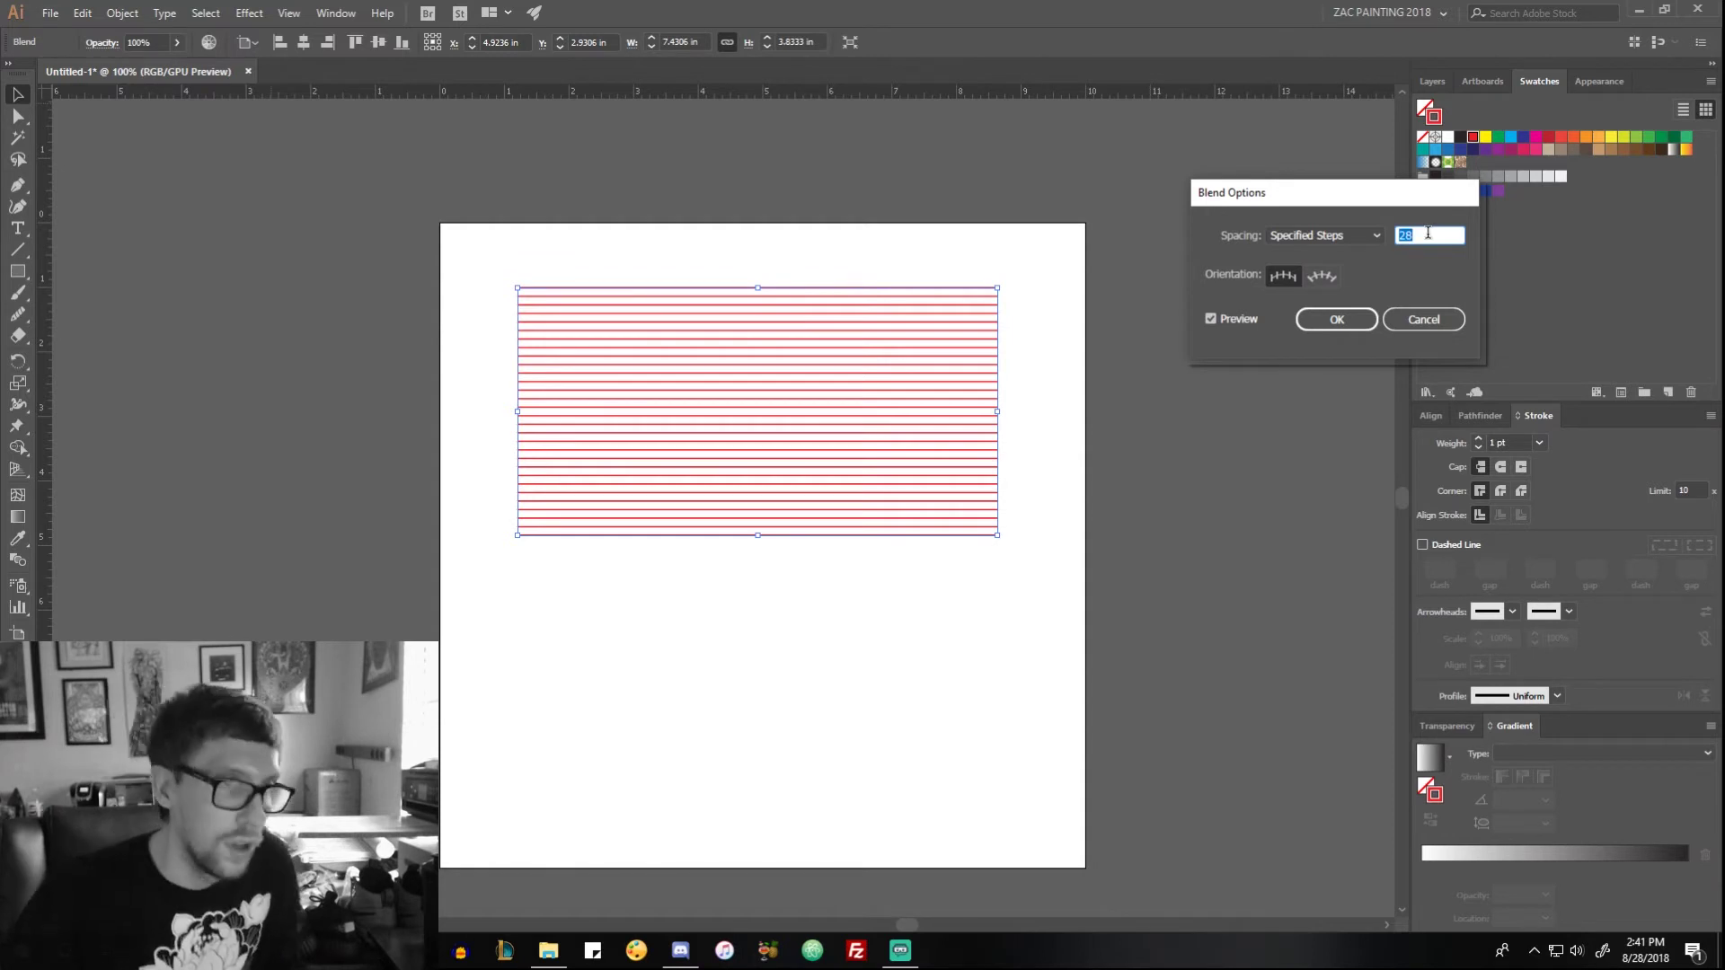
key("Down")
key("Down")
key("Down")
key("Down")
key("Down")
key("Down")
key("Down")
key("Down")
key("Down")
key("Down")
key("Down")
key("Down")
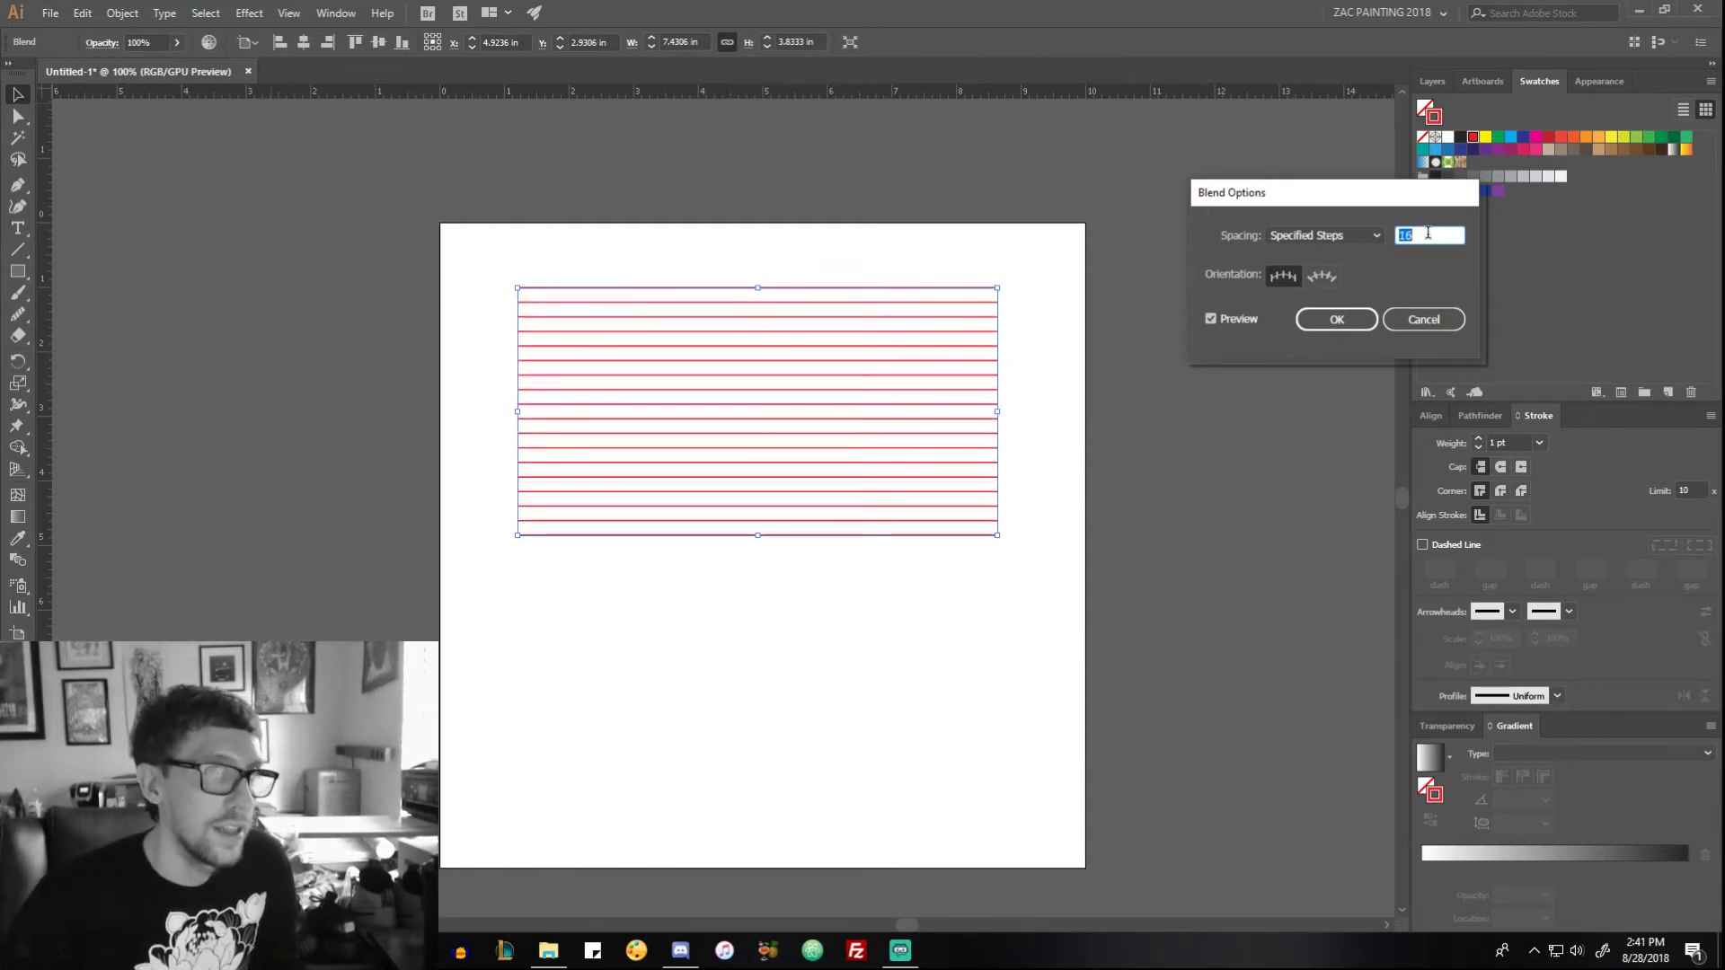
left_click(1337, 319)
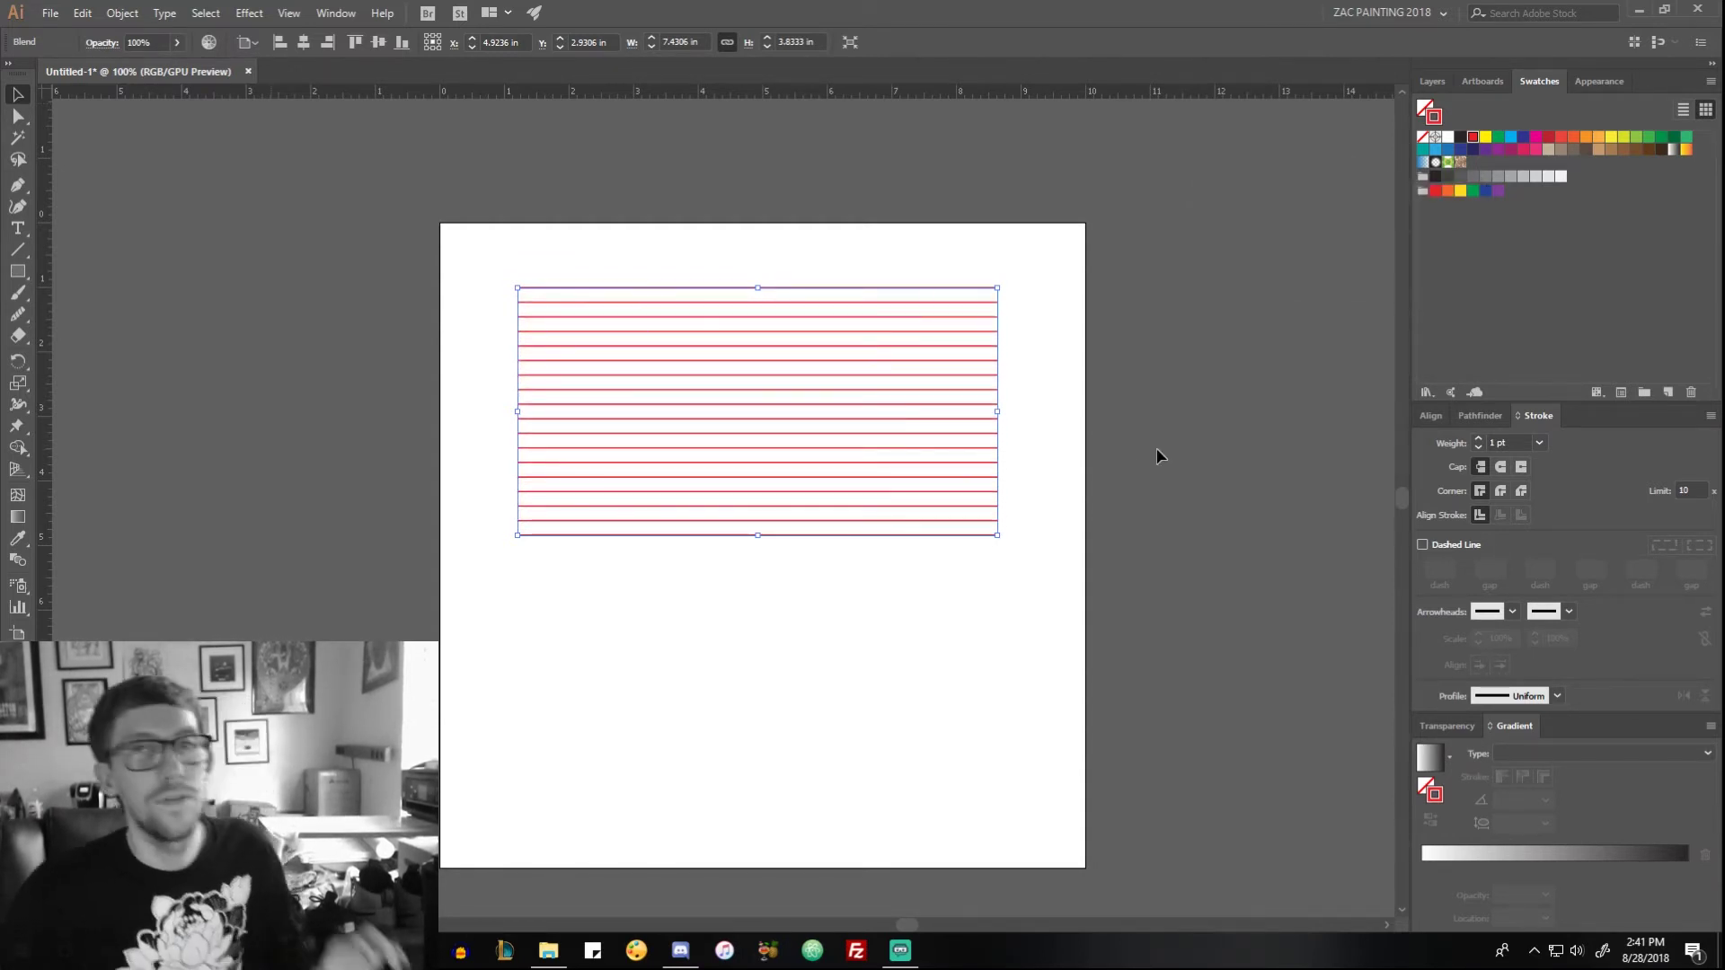
Step: Isolate the blend and set the lowest line's stroke weight to 13 pt
double_click(859, 539)
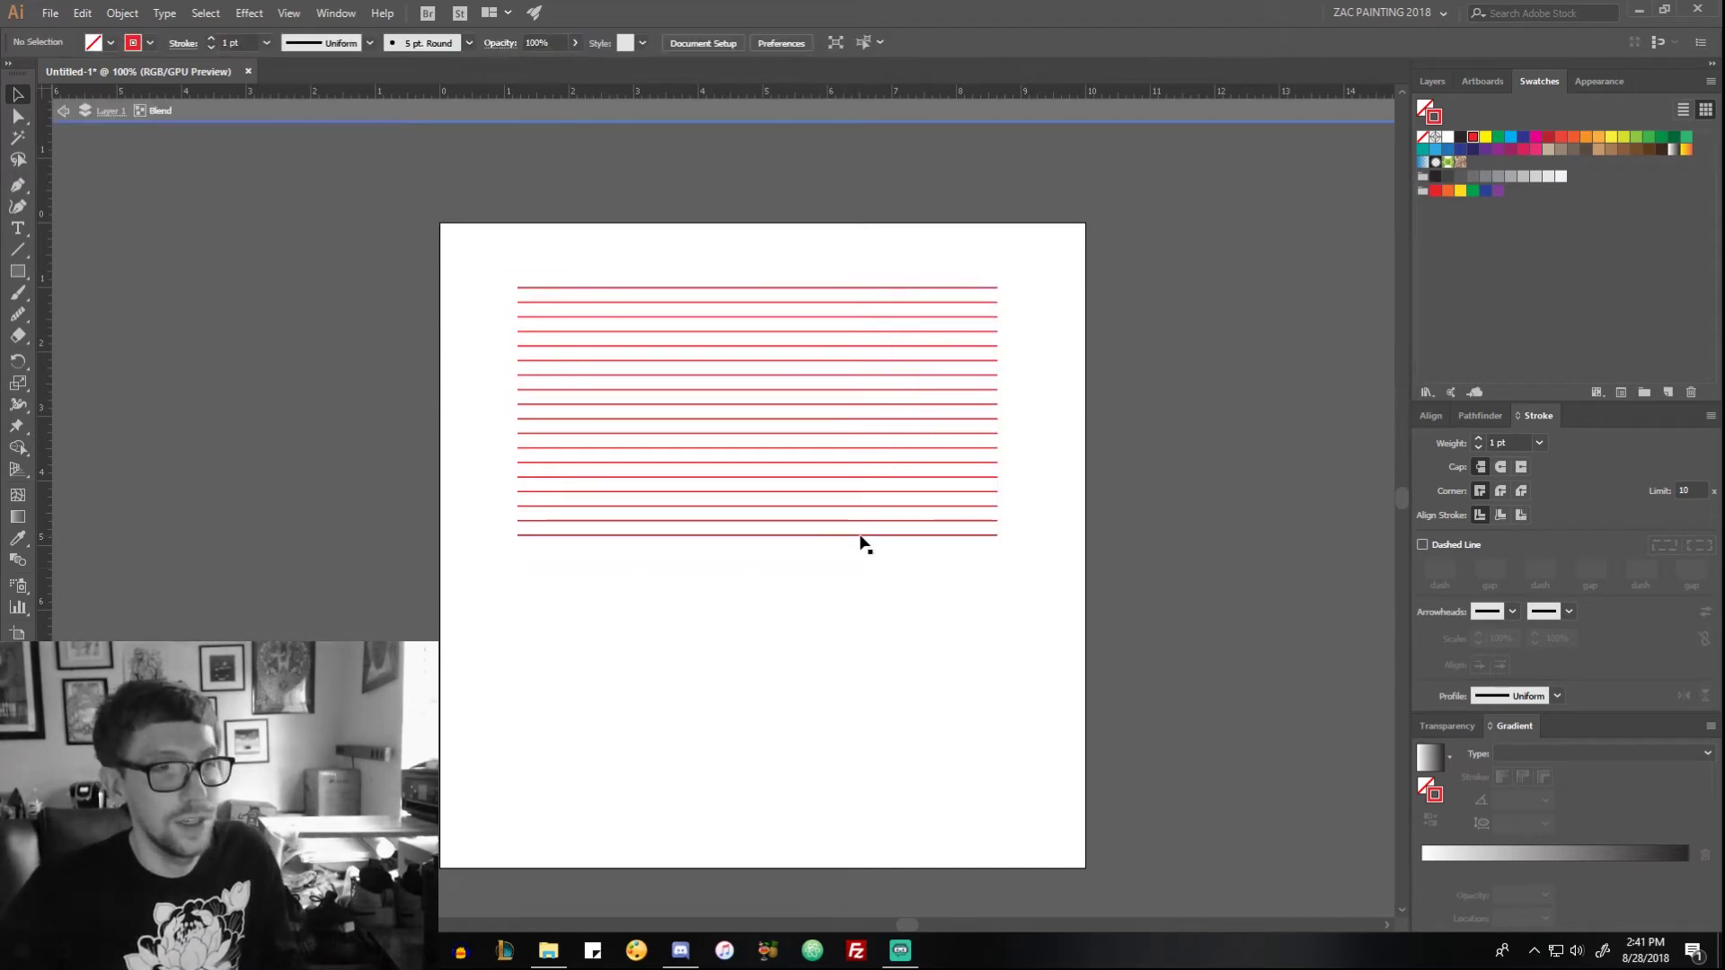
left_click(860, 537)
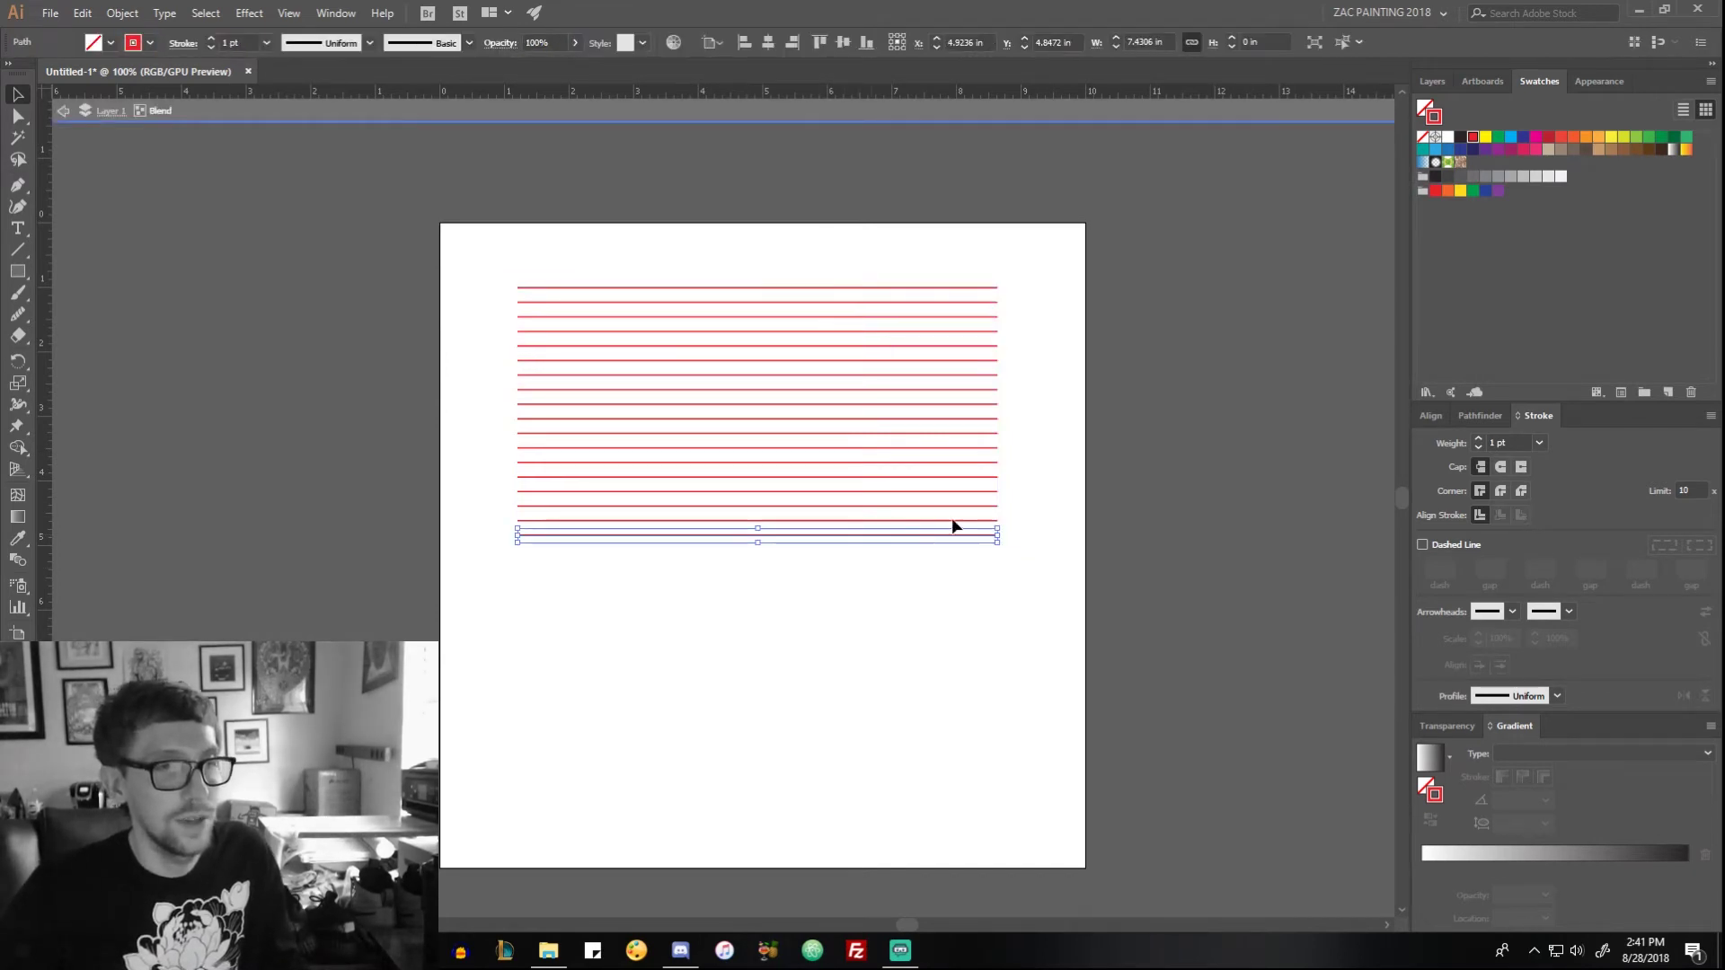
left_click(1475, 437)
left_click(1475, 436)
left_click(1475, 436)
left_click(1475, 436)
left_click(1474, 437)
left_click(1475, 436)
left_click(1474, 437)
left_click(1475, 437)
left_click(895, 555)
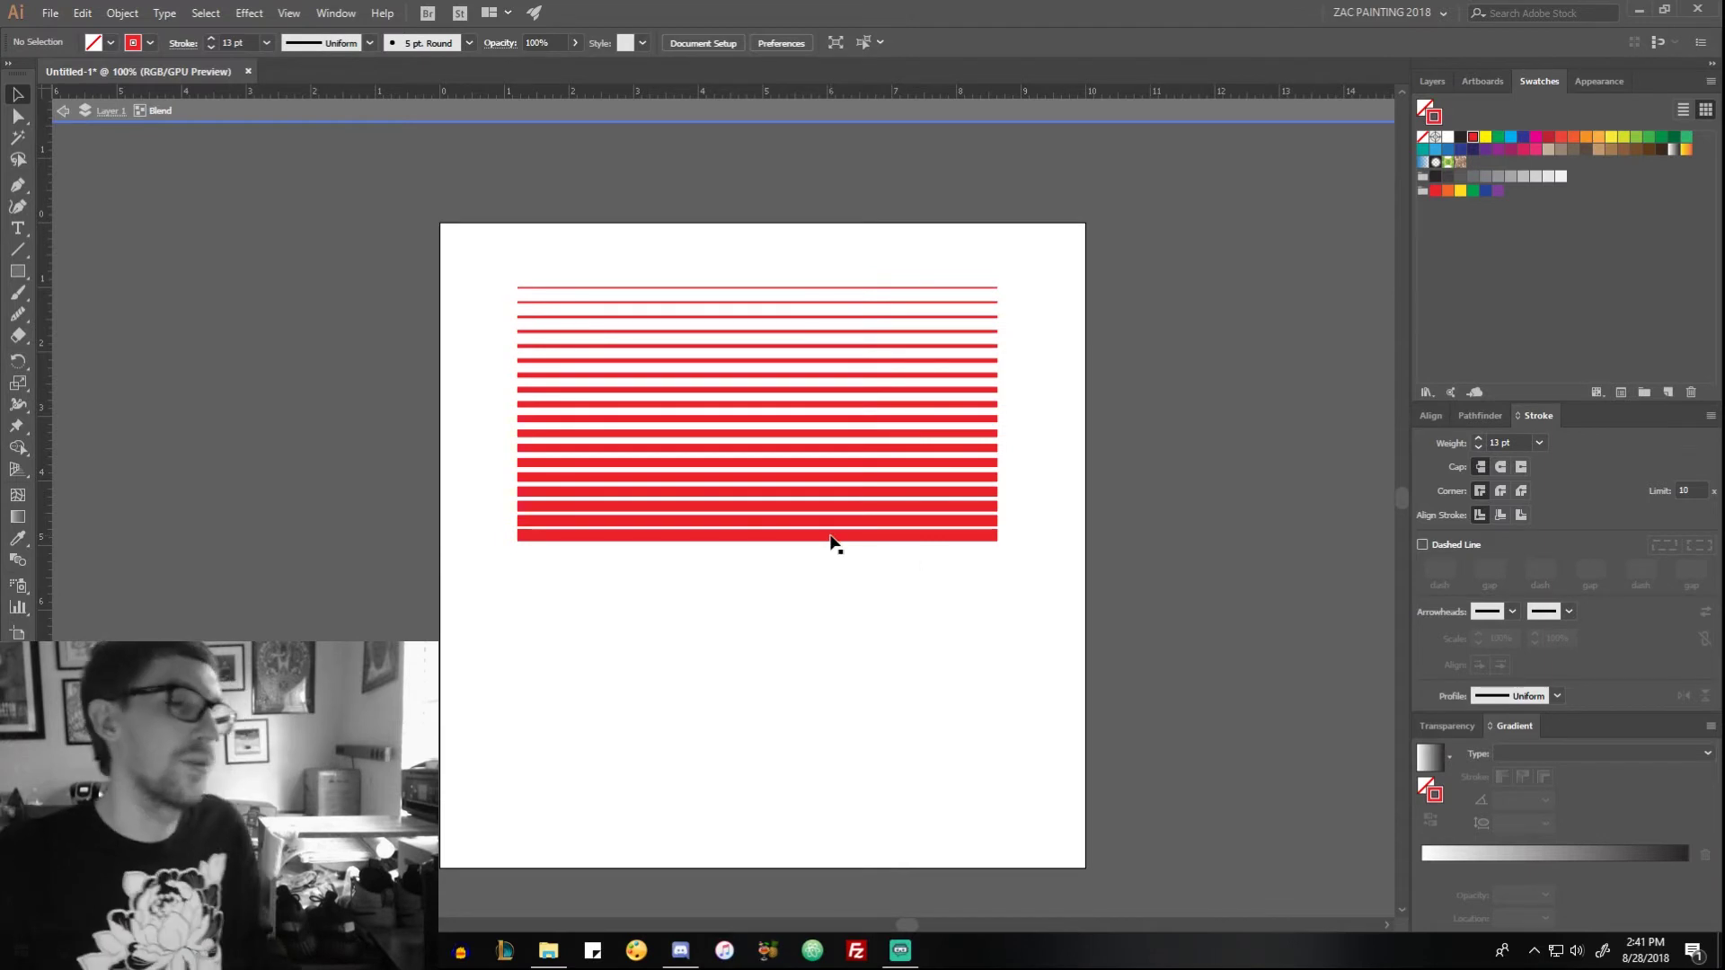
left_click(643, 545)
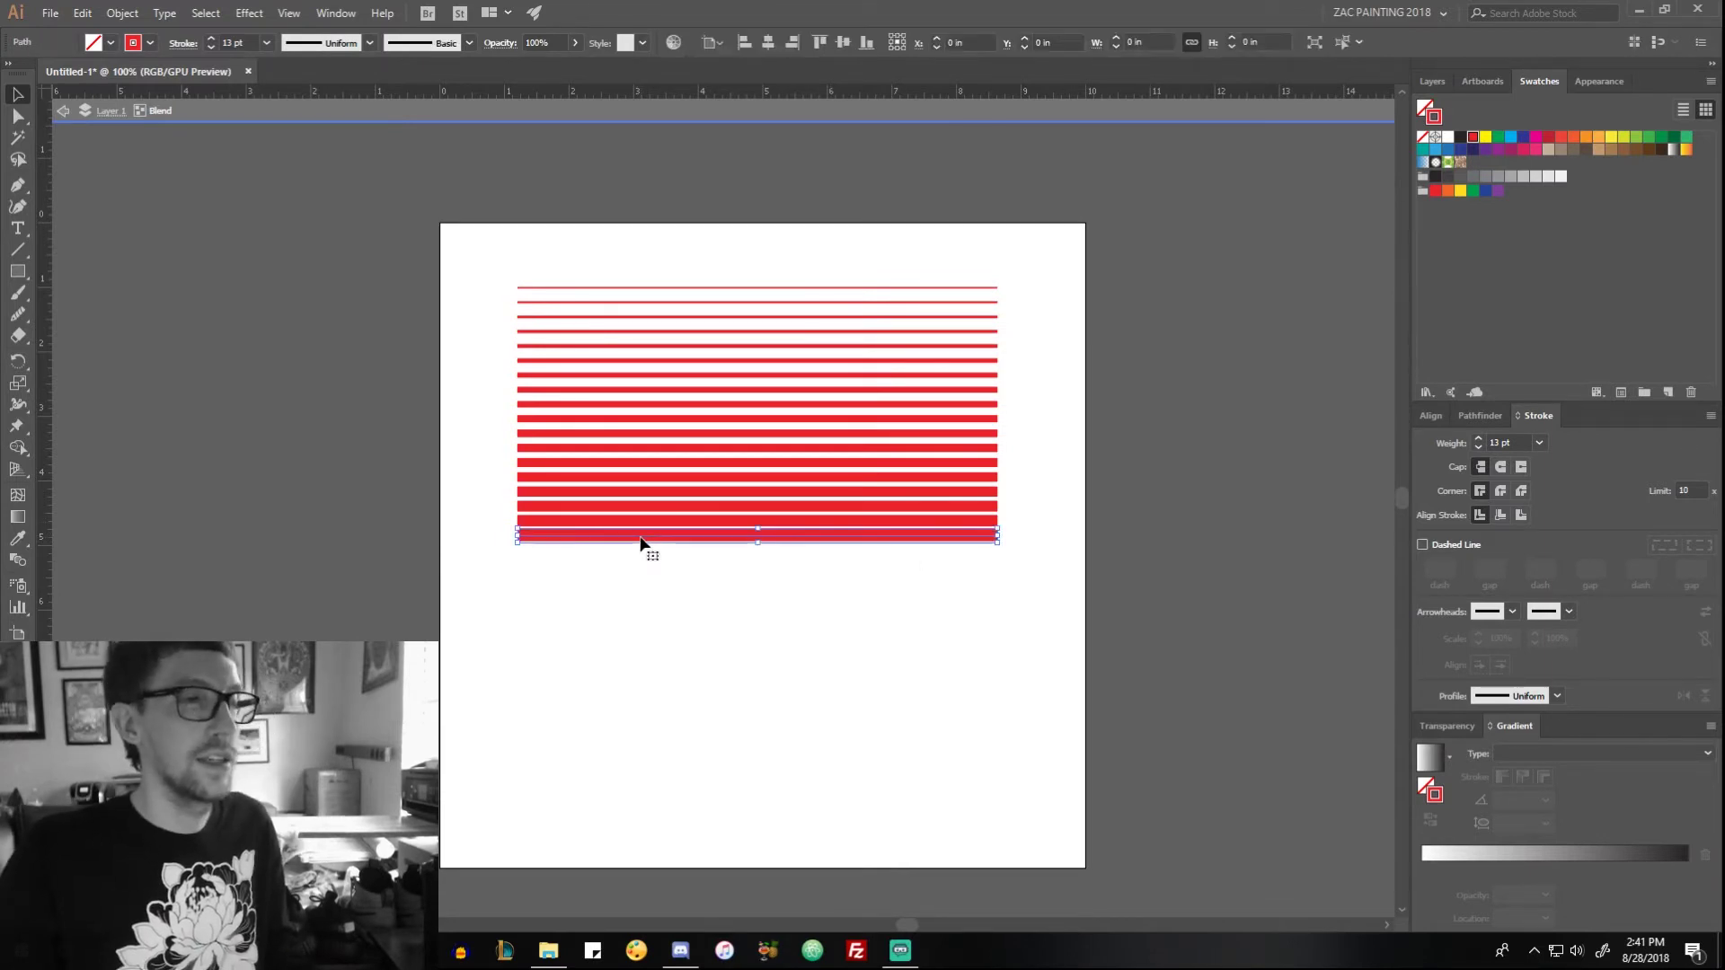
Step: Rotate the whole blend 90° clockwise so its stripes run vertically and move it about 2.29 in down onto the artboard
left_click_drag(1069, 627, 881, 216)
left_click_drag(1006, 278, 670, 699)
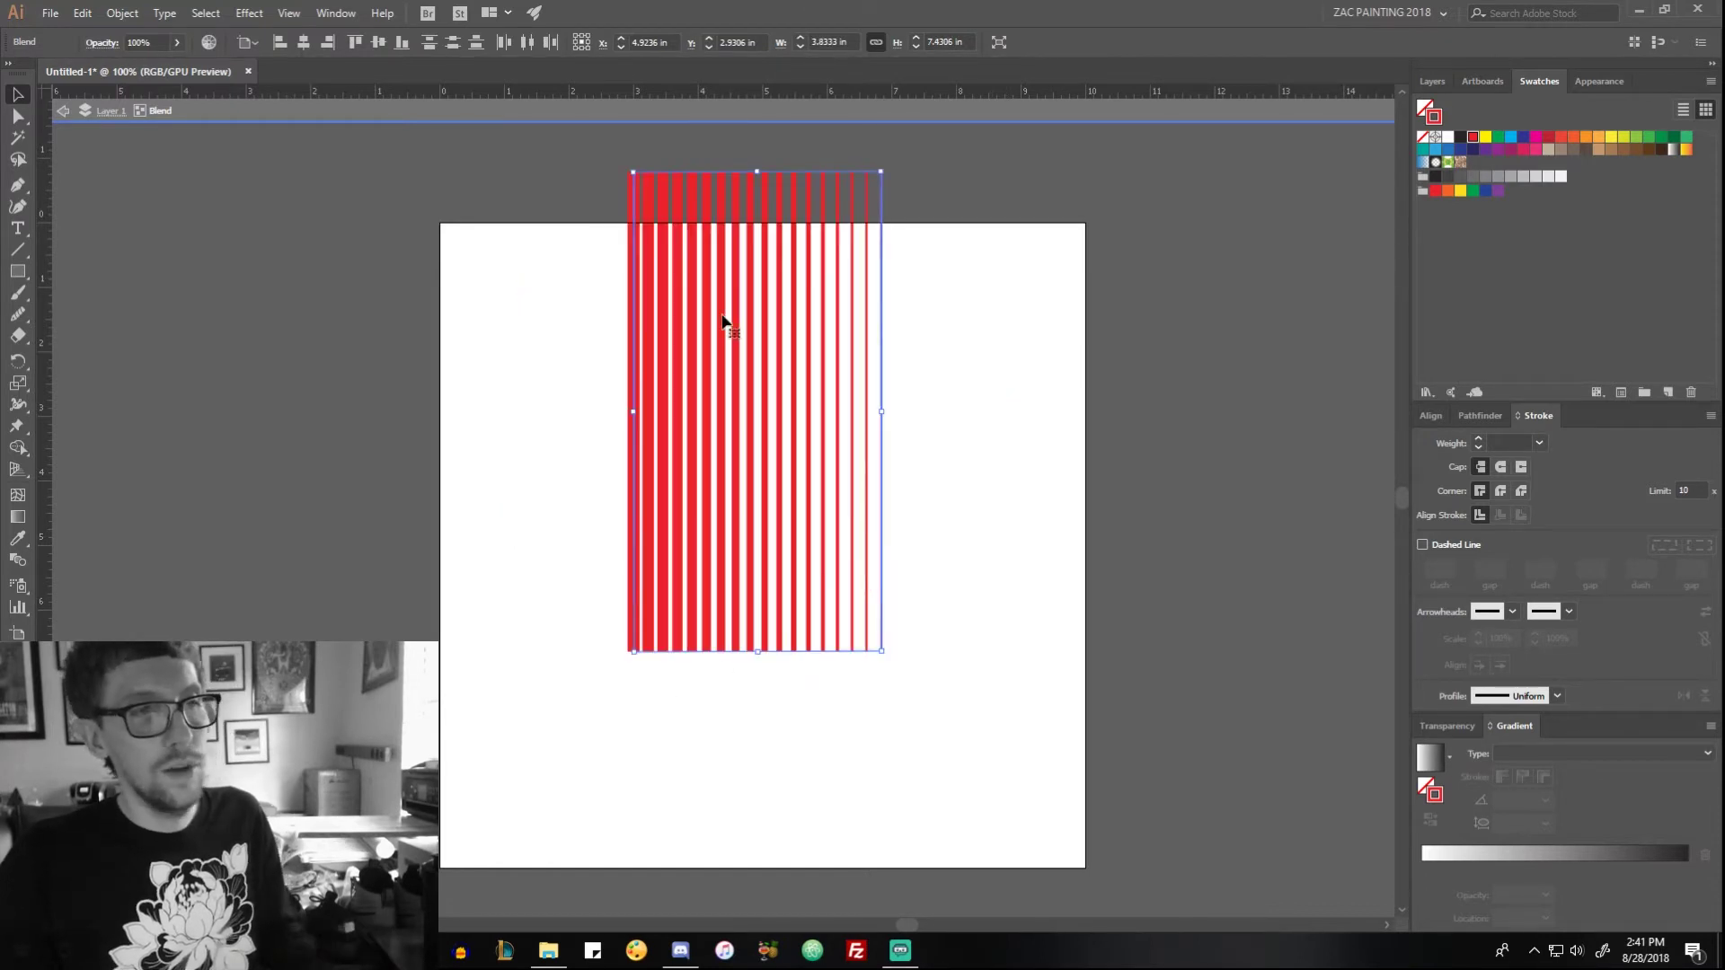
left_click_drag(723, 319, 723, 467)
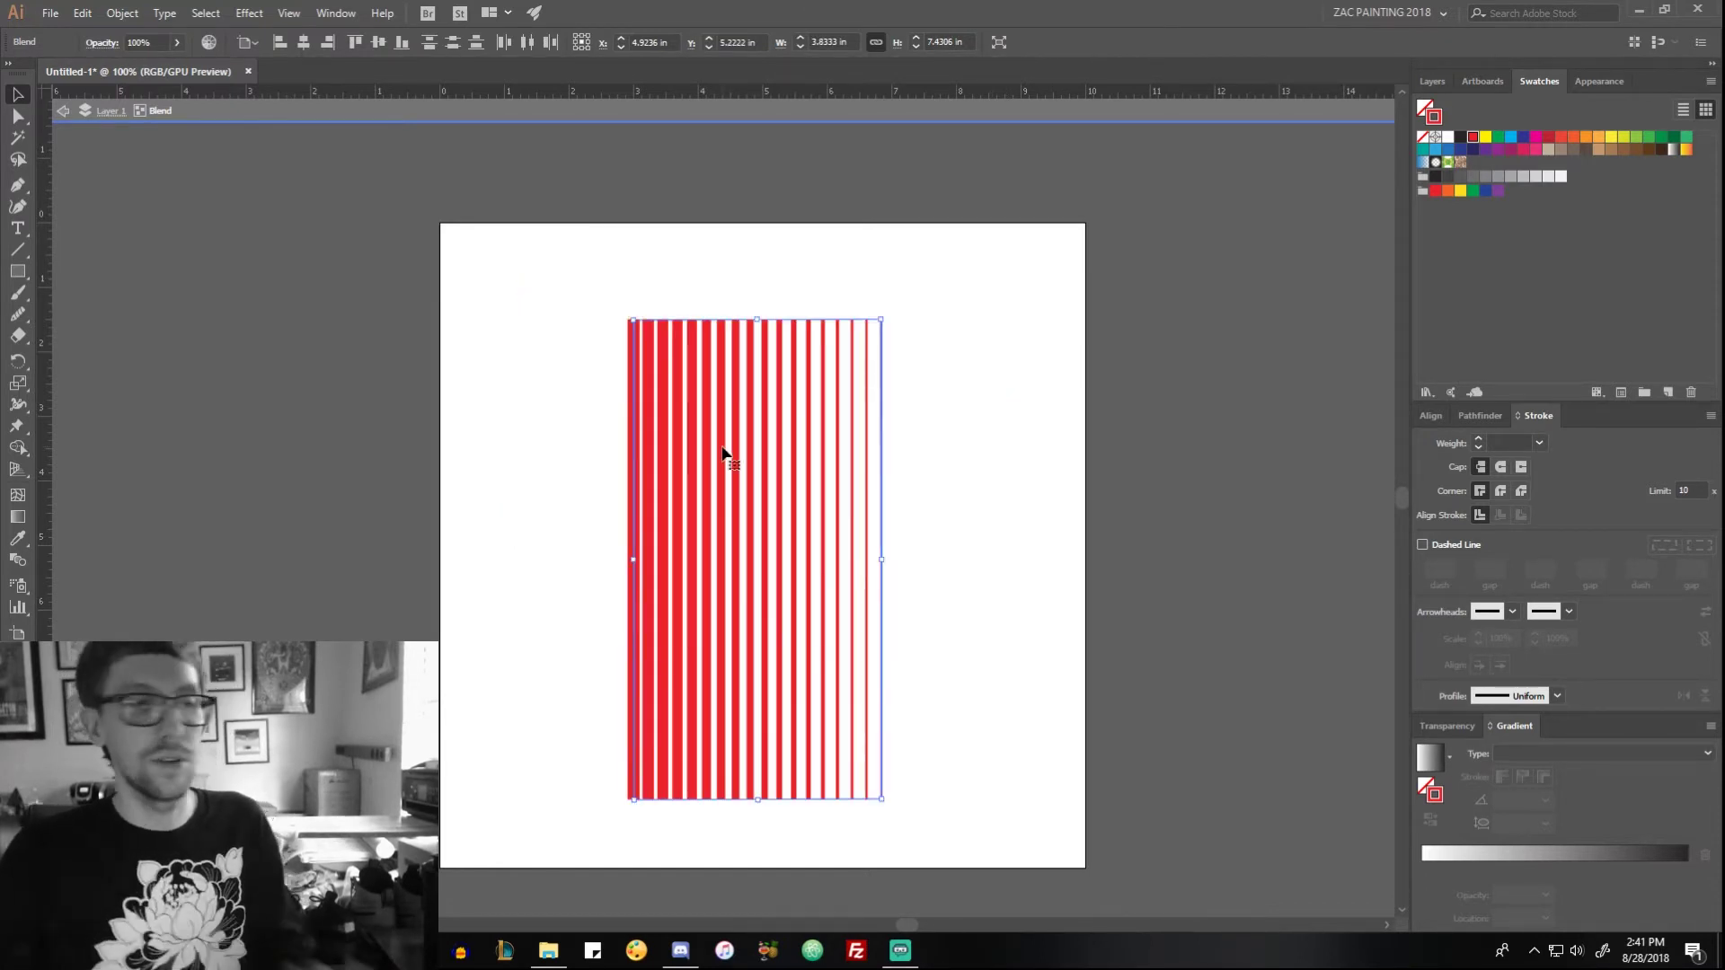
Step: Reduce the stroke weight of the thinnest end line in the blend to nothing
left_click_drag(1207, 421, 1199, 321)
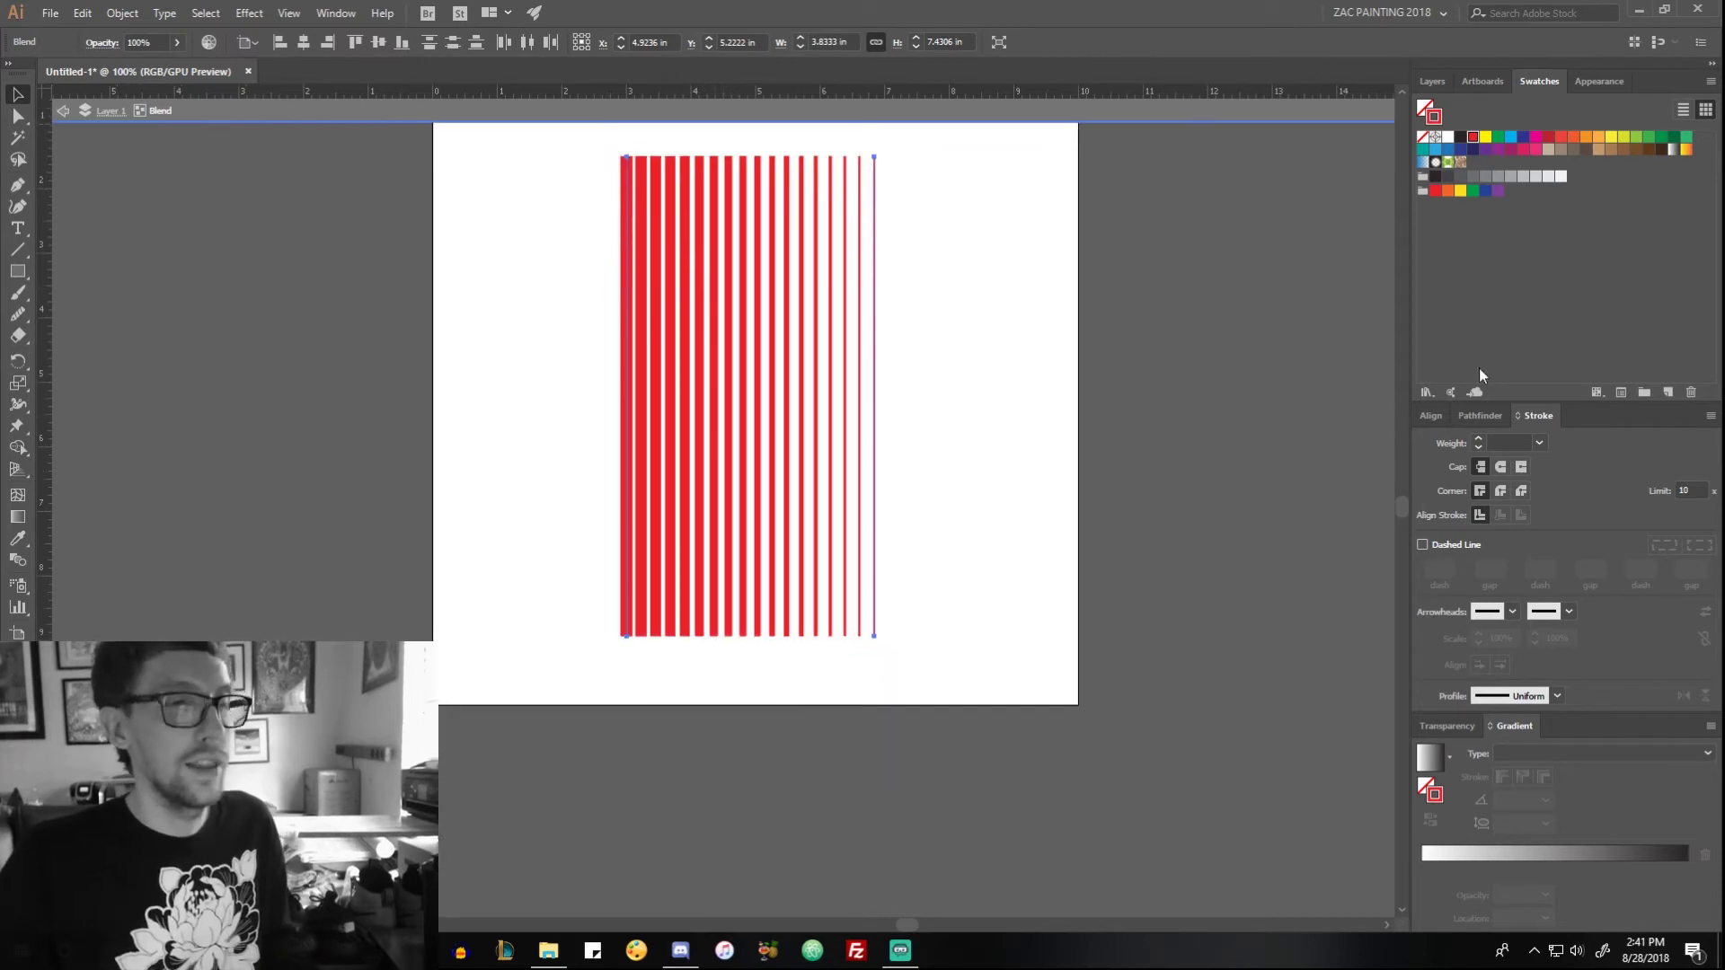
left_click(891, 390)
left_click(874, 388)
left_click(1478, 447)
left_click(1477, 444)
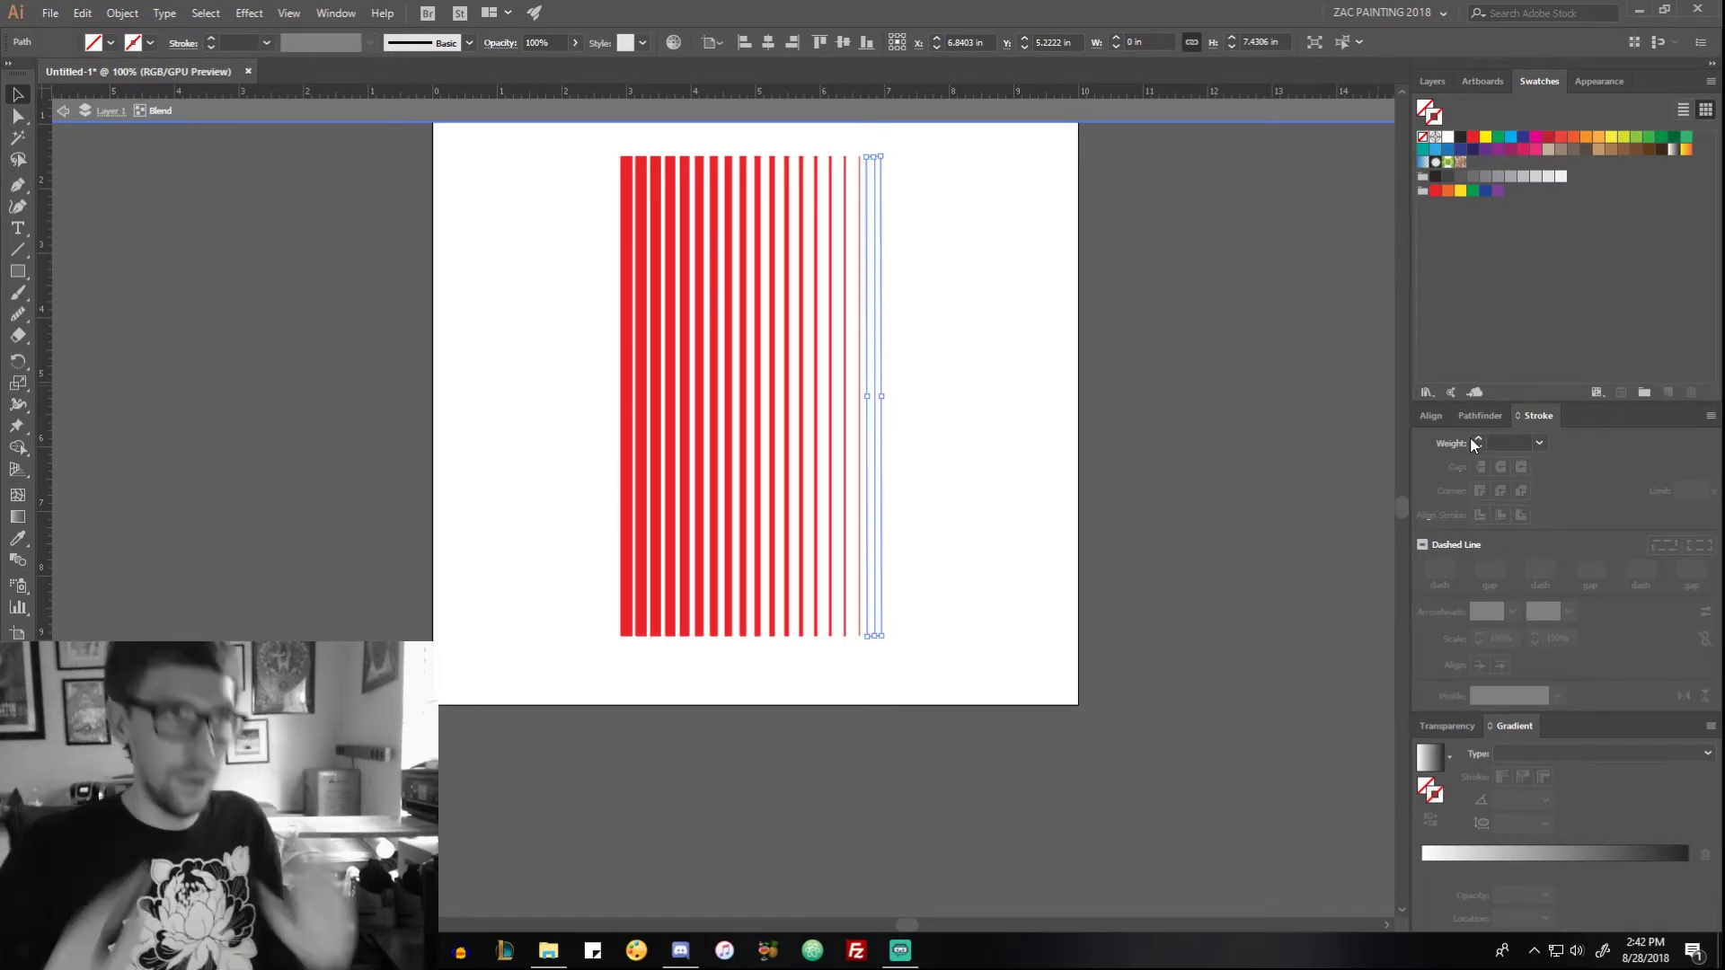
left_click(1054, 258)
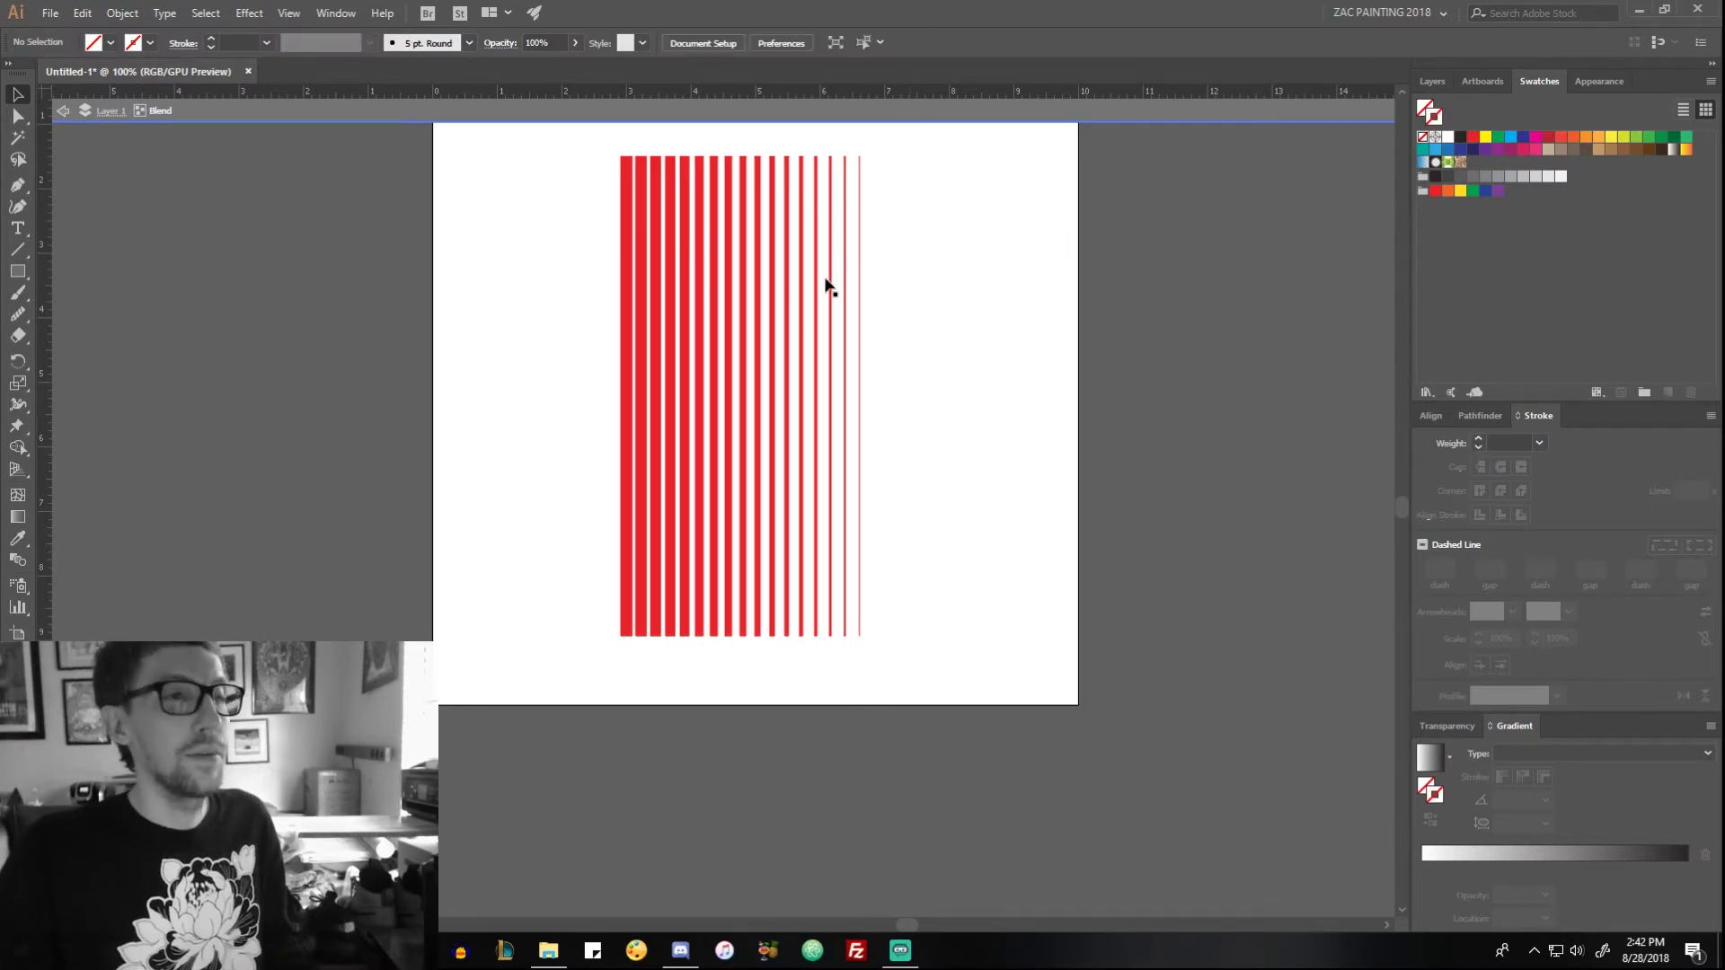
Step: Leave the blend's isolation mode and delete the striped blend from the artboard
left_click(855, 212)
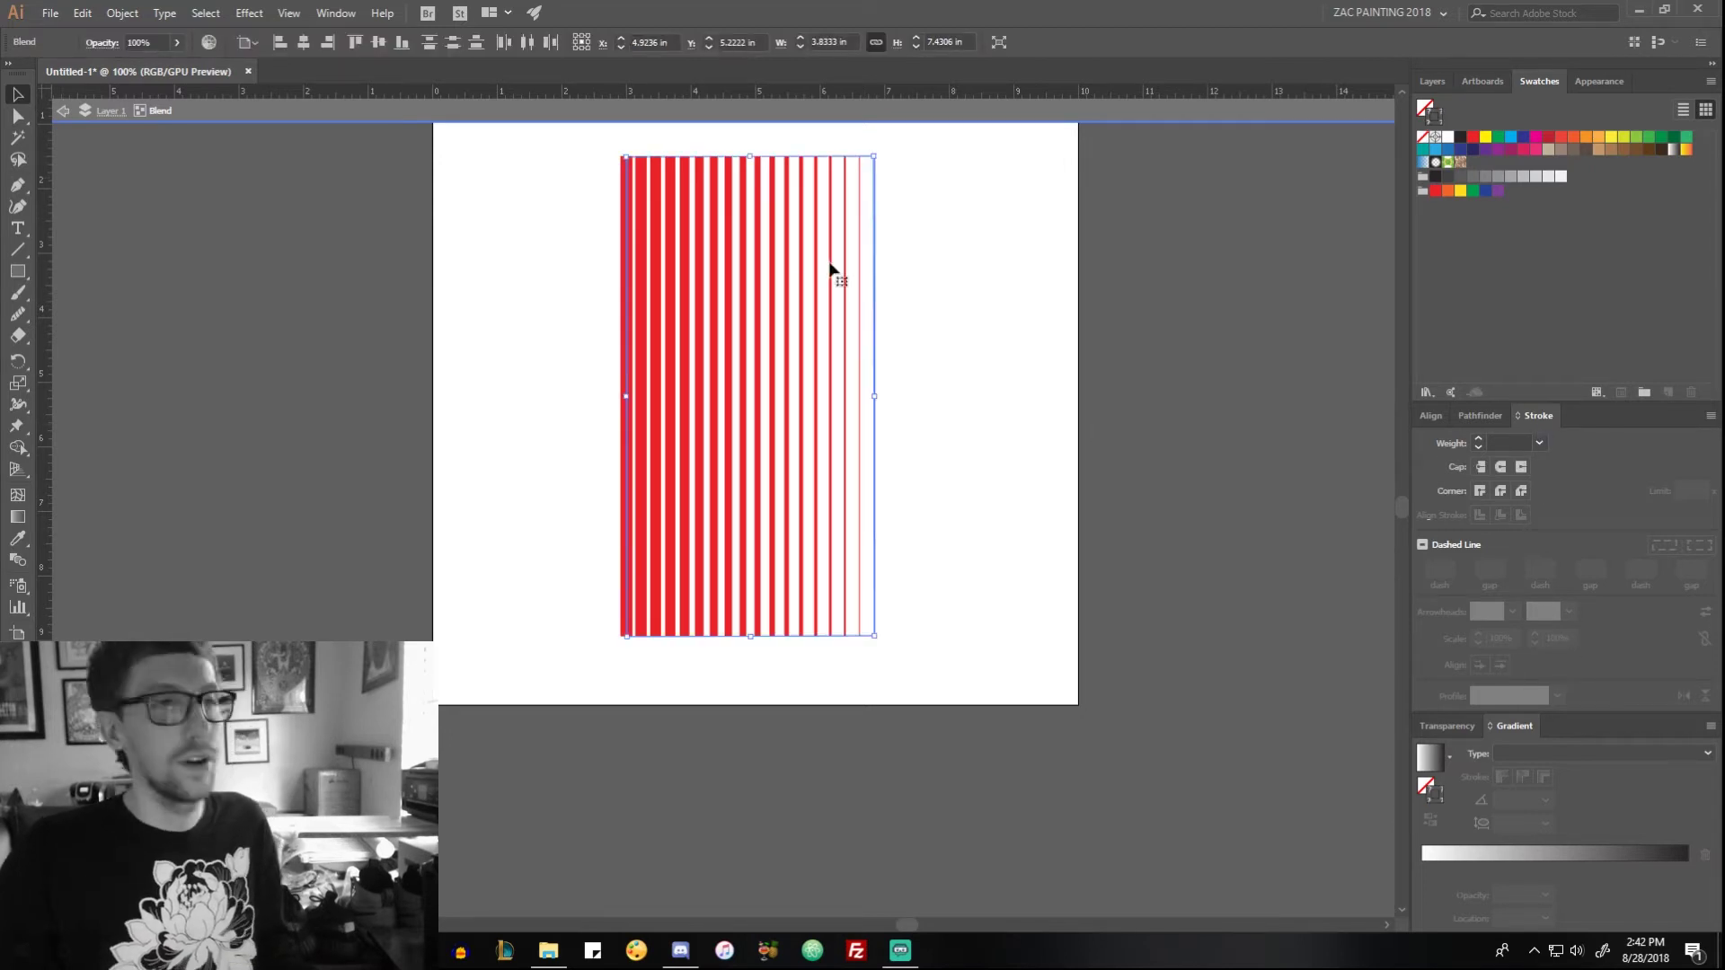
left_click(880, 256)
key("a")
left_click(863, 247)
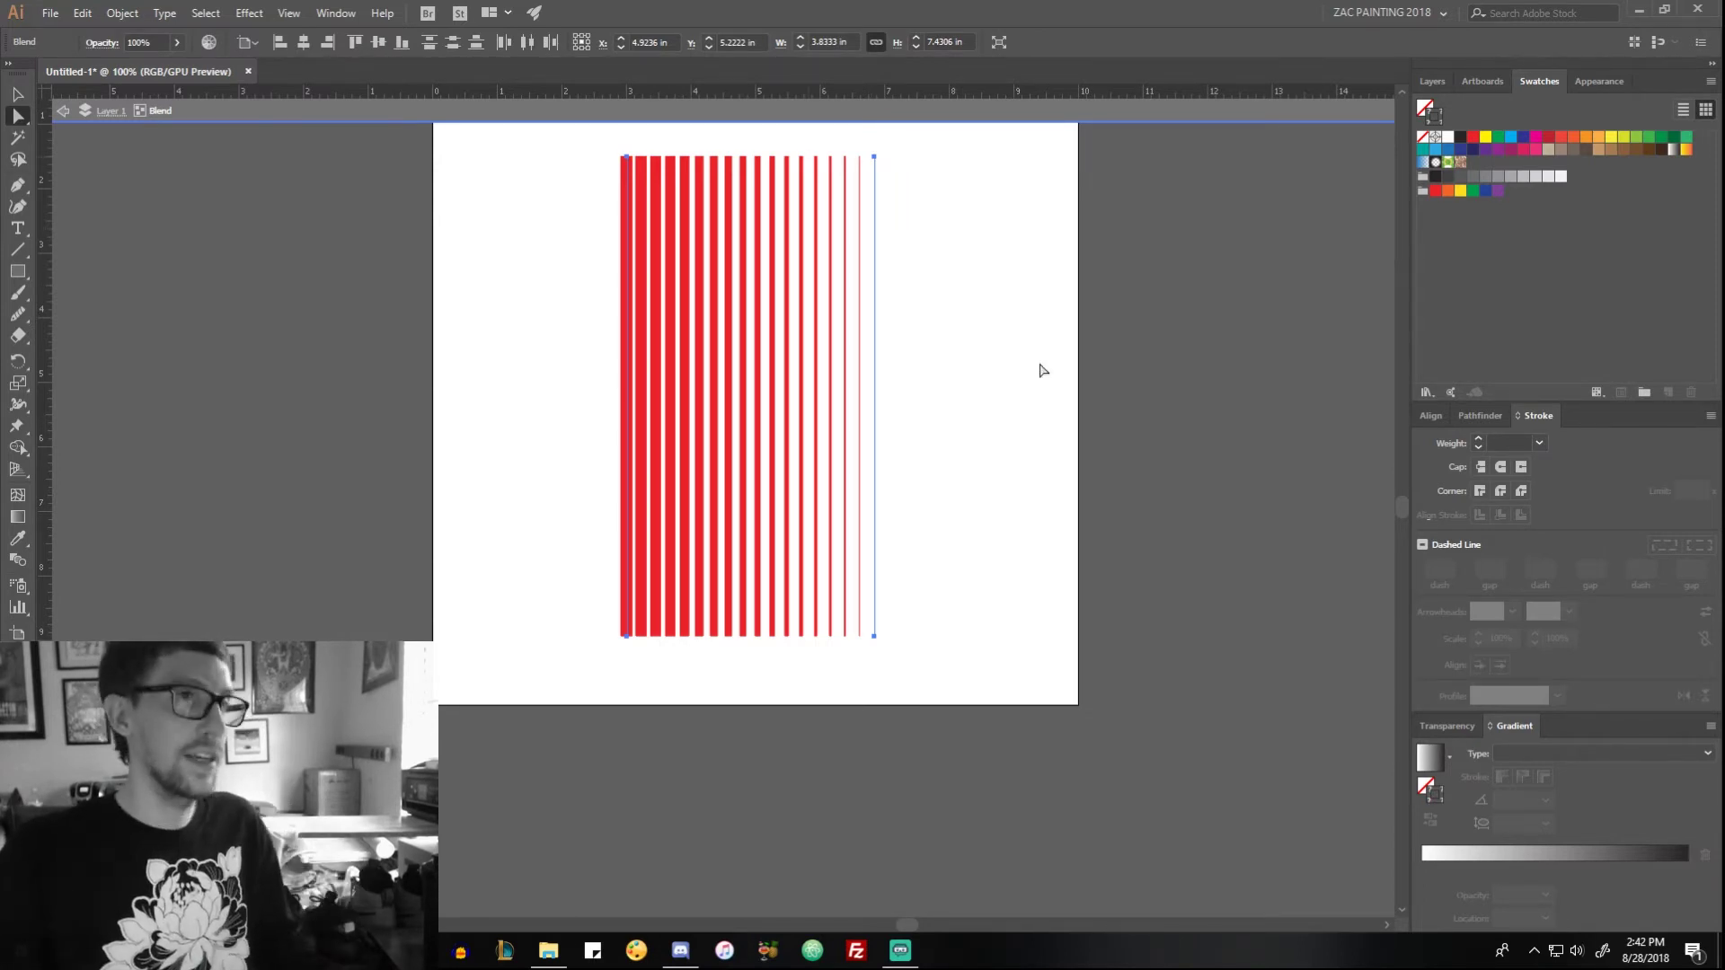
key("Escape")
key("Delete")
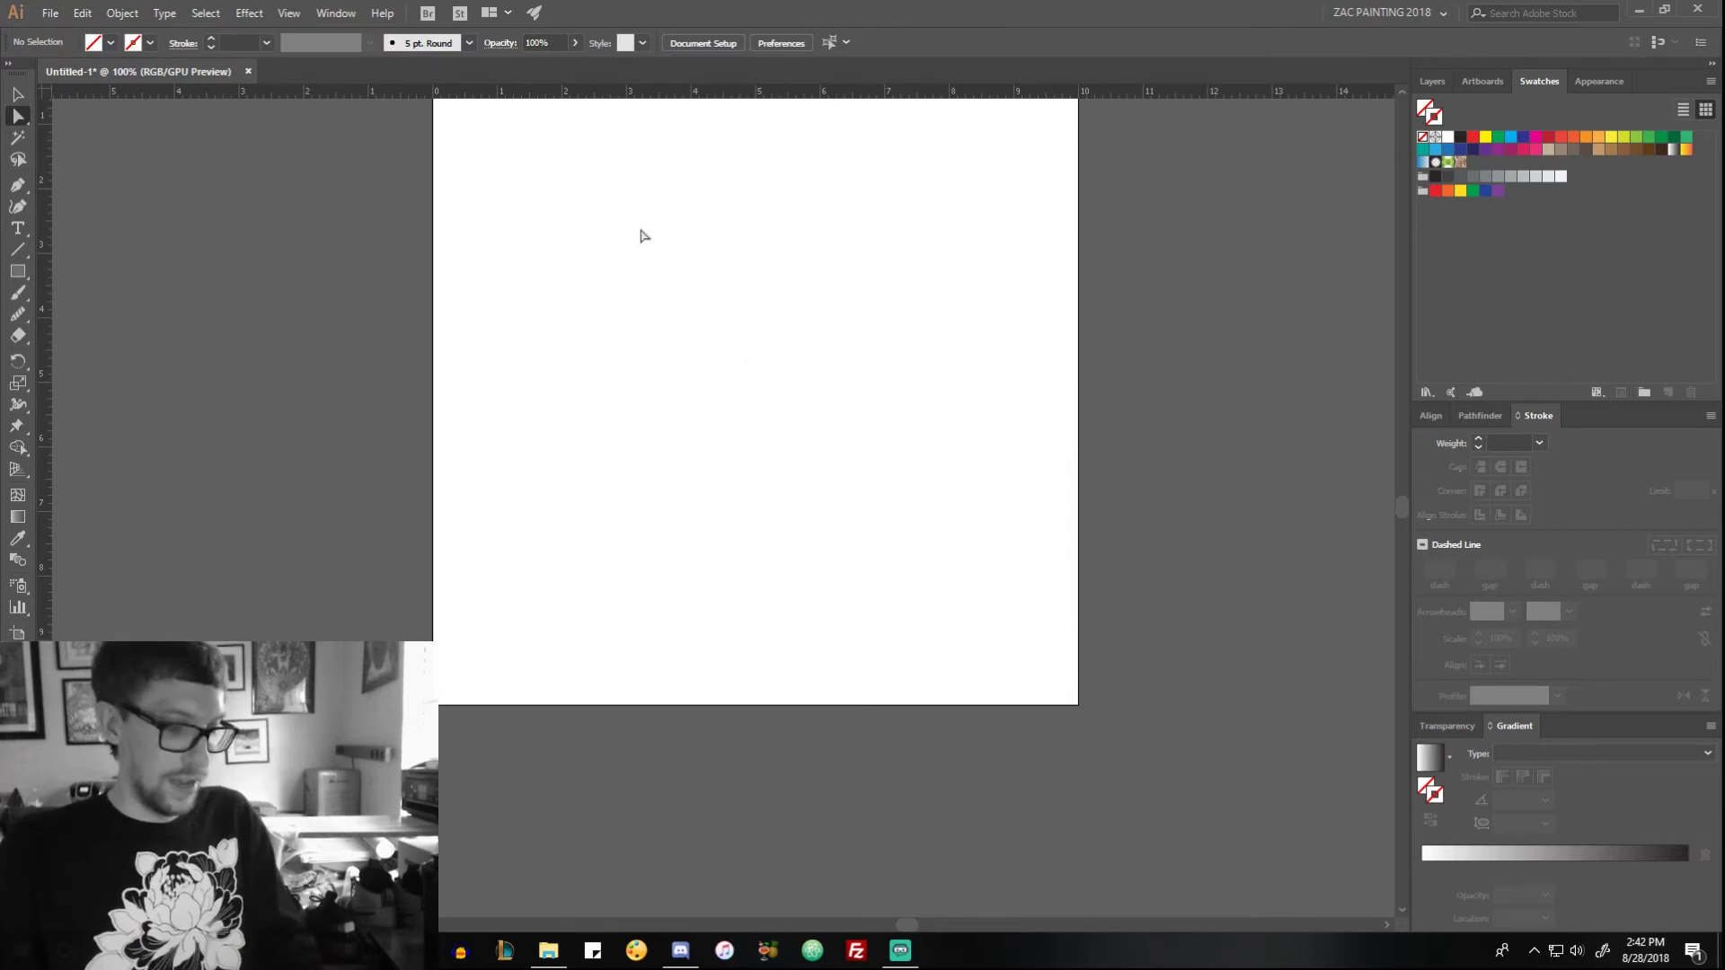
Step: Draw a horizontal line about 6.79 in long across the upper artboard and give it a red stroke
key("p")
left_click(537, 156)
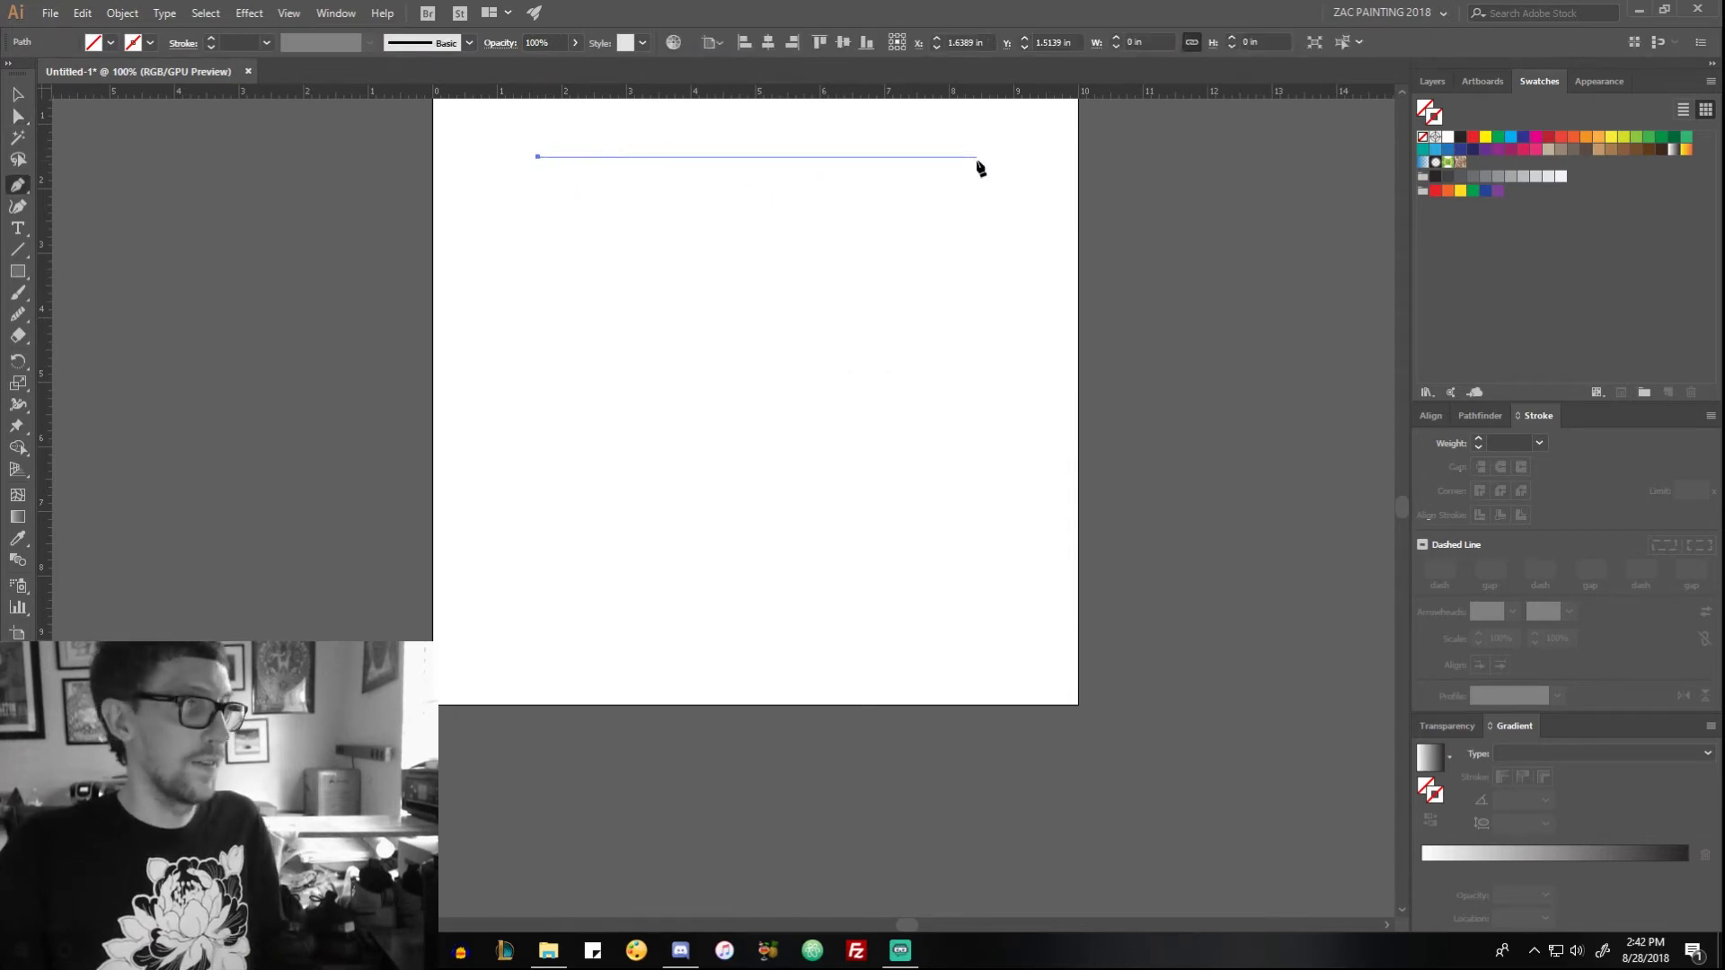
left_click(976, 156)
key("o")
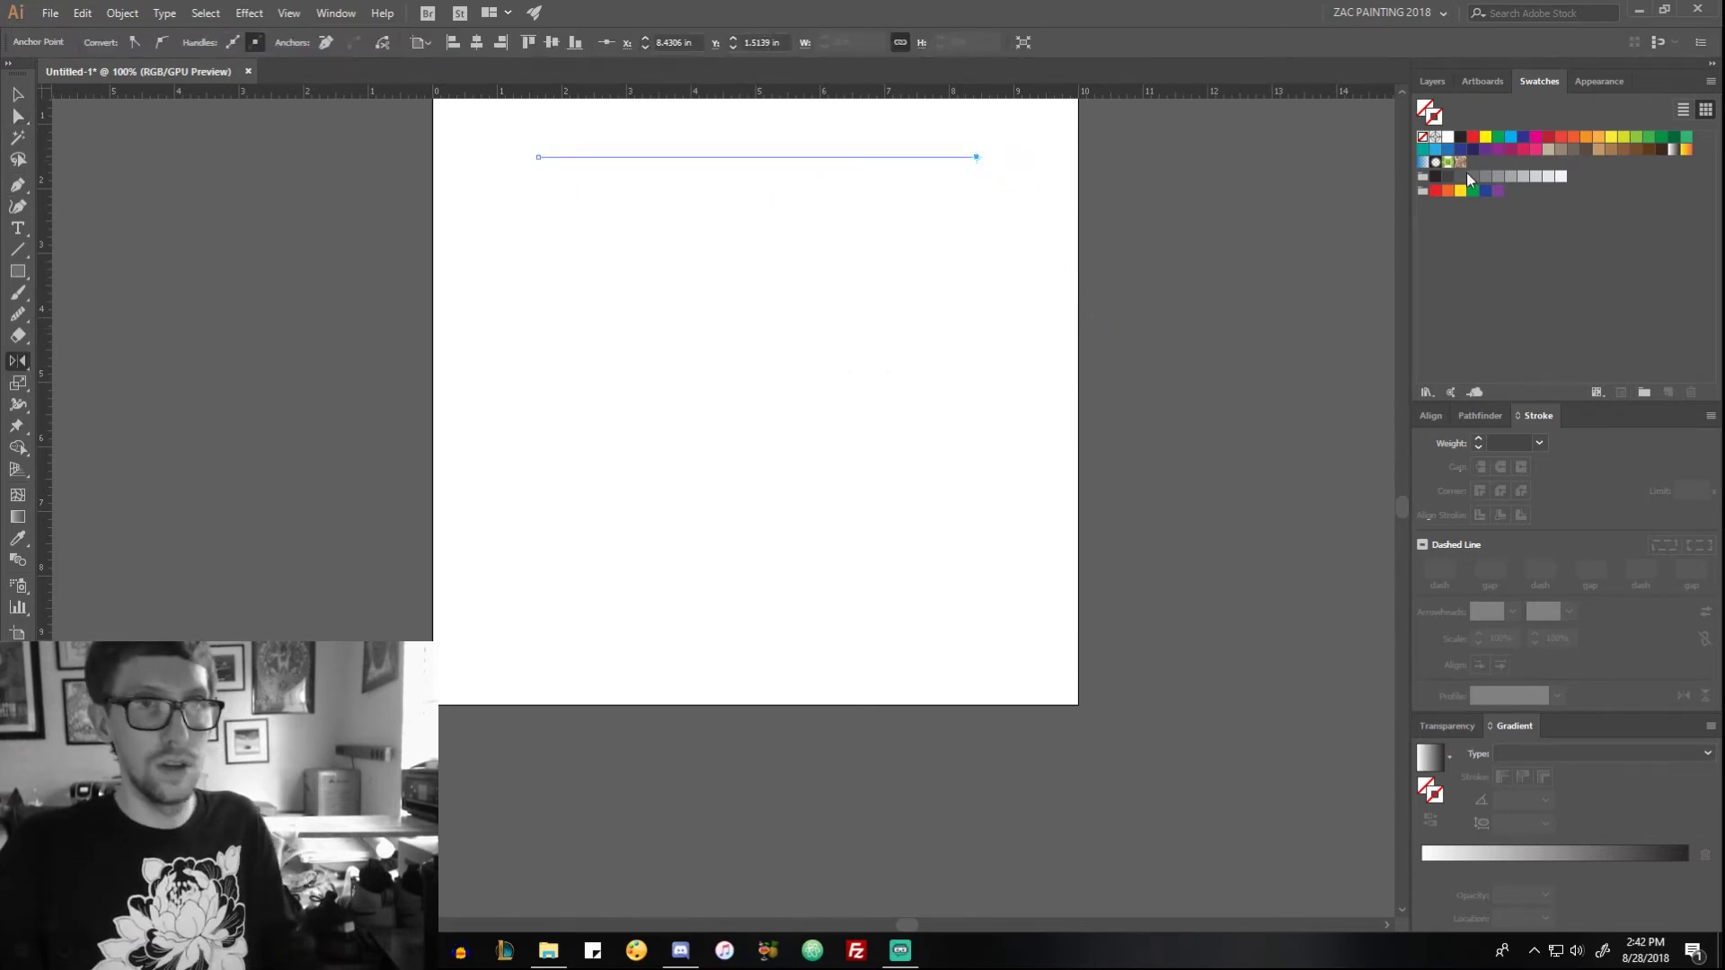
left_click(1438, 192)
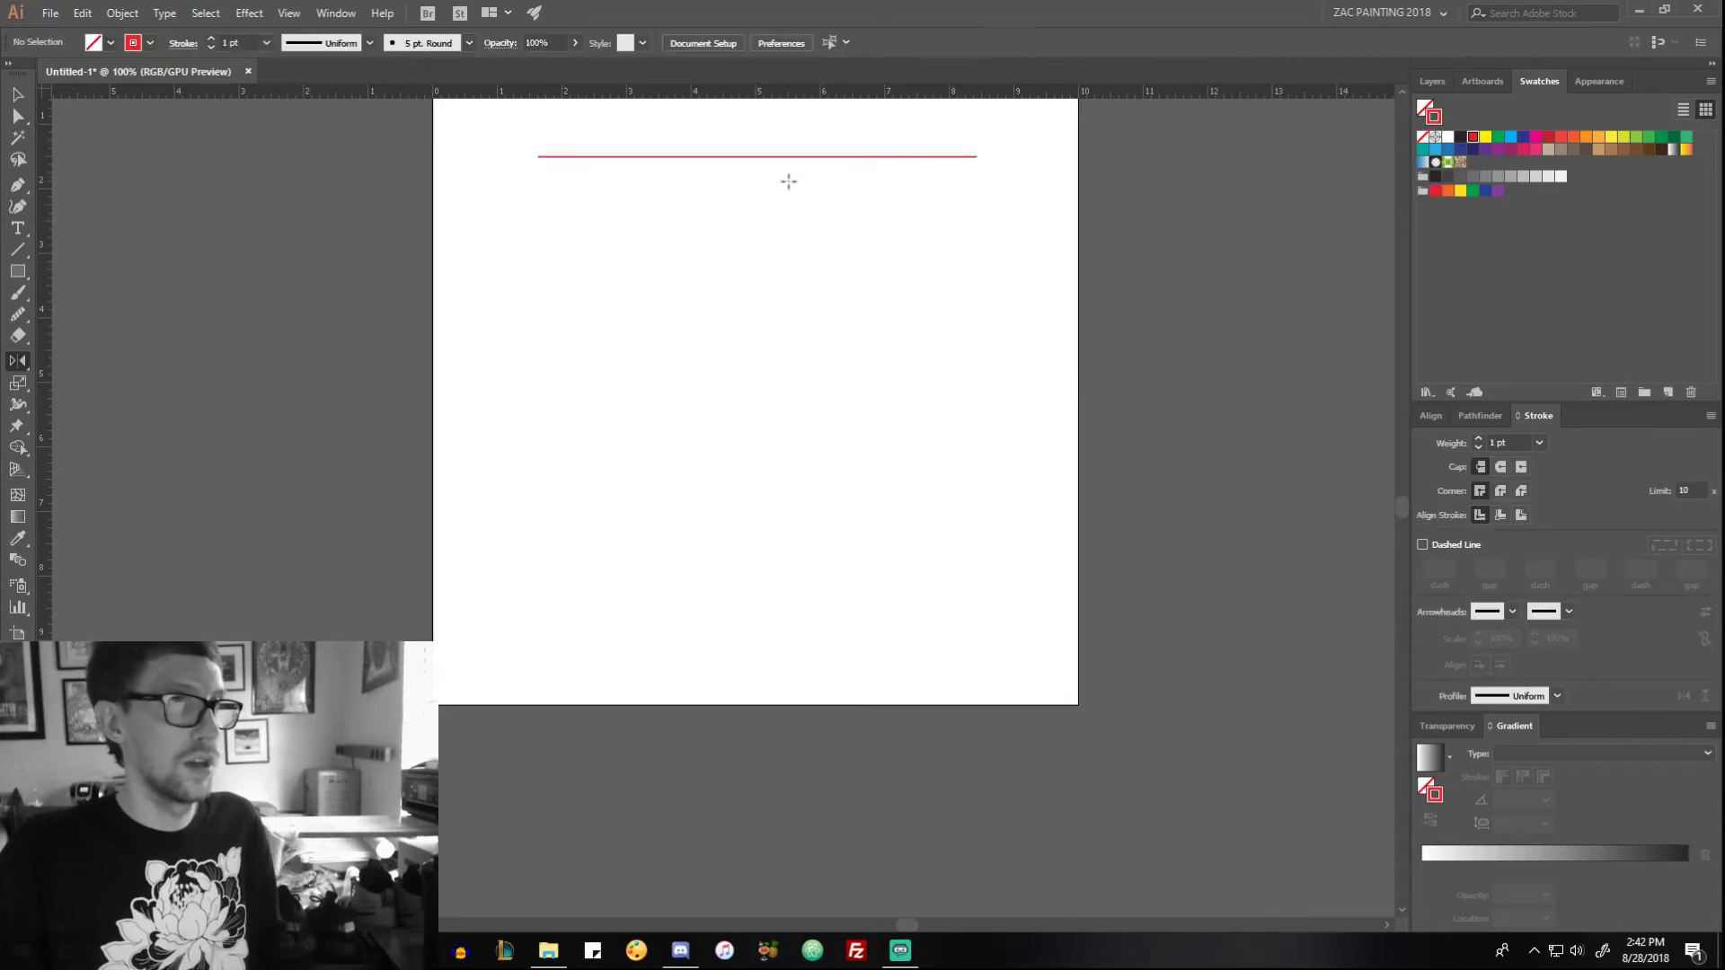
Step: Give the red line the elliptical width profile and a 7 pt stroke weight, and duplicate it about 4.74 in straight below
key("v")
left_click(1558, 695)
left_click(1516, 751)
left_click(1479, 439)
left_click(1478, 439)
left_click(1479, 438)
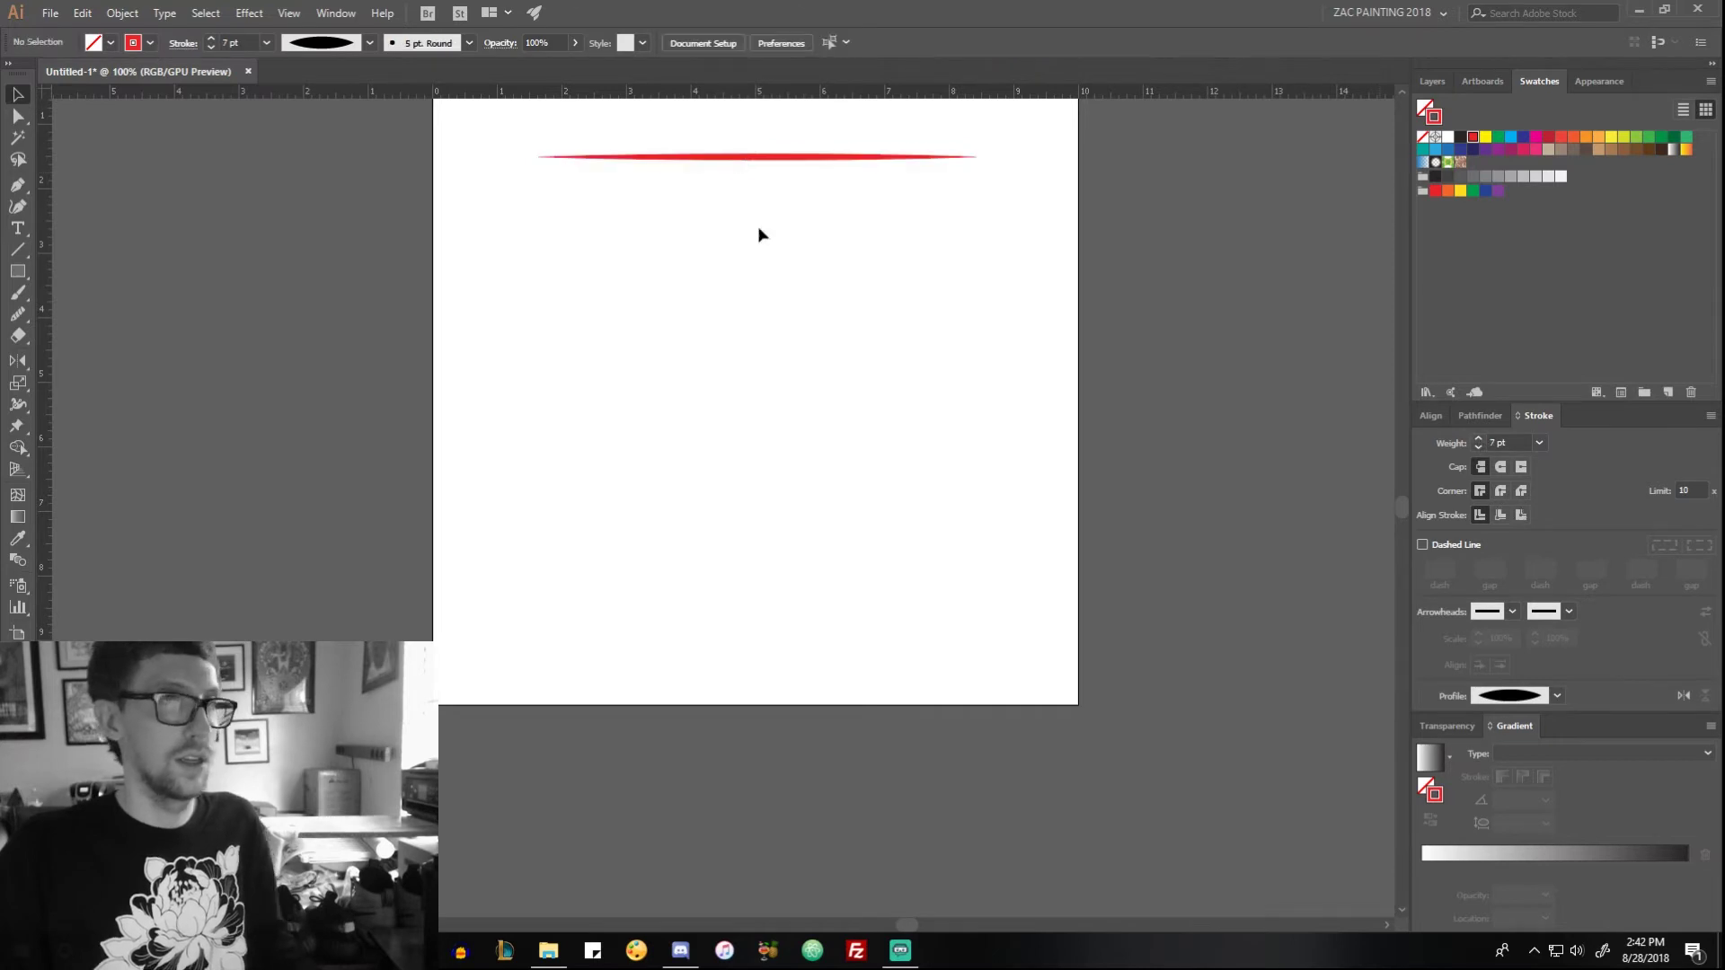
left_click_drag(801, 162, 800, 468, "alt")
Step: Try to blend the two tapered 7 pt lines
left_click(792, 159, "shift")
key("ctrl+alt+b")
left_click(762, 149)
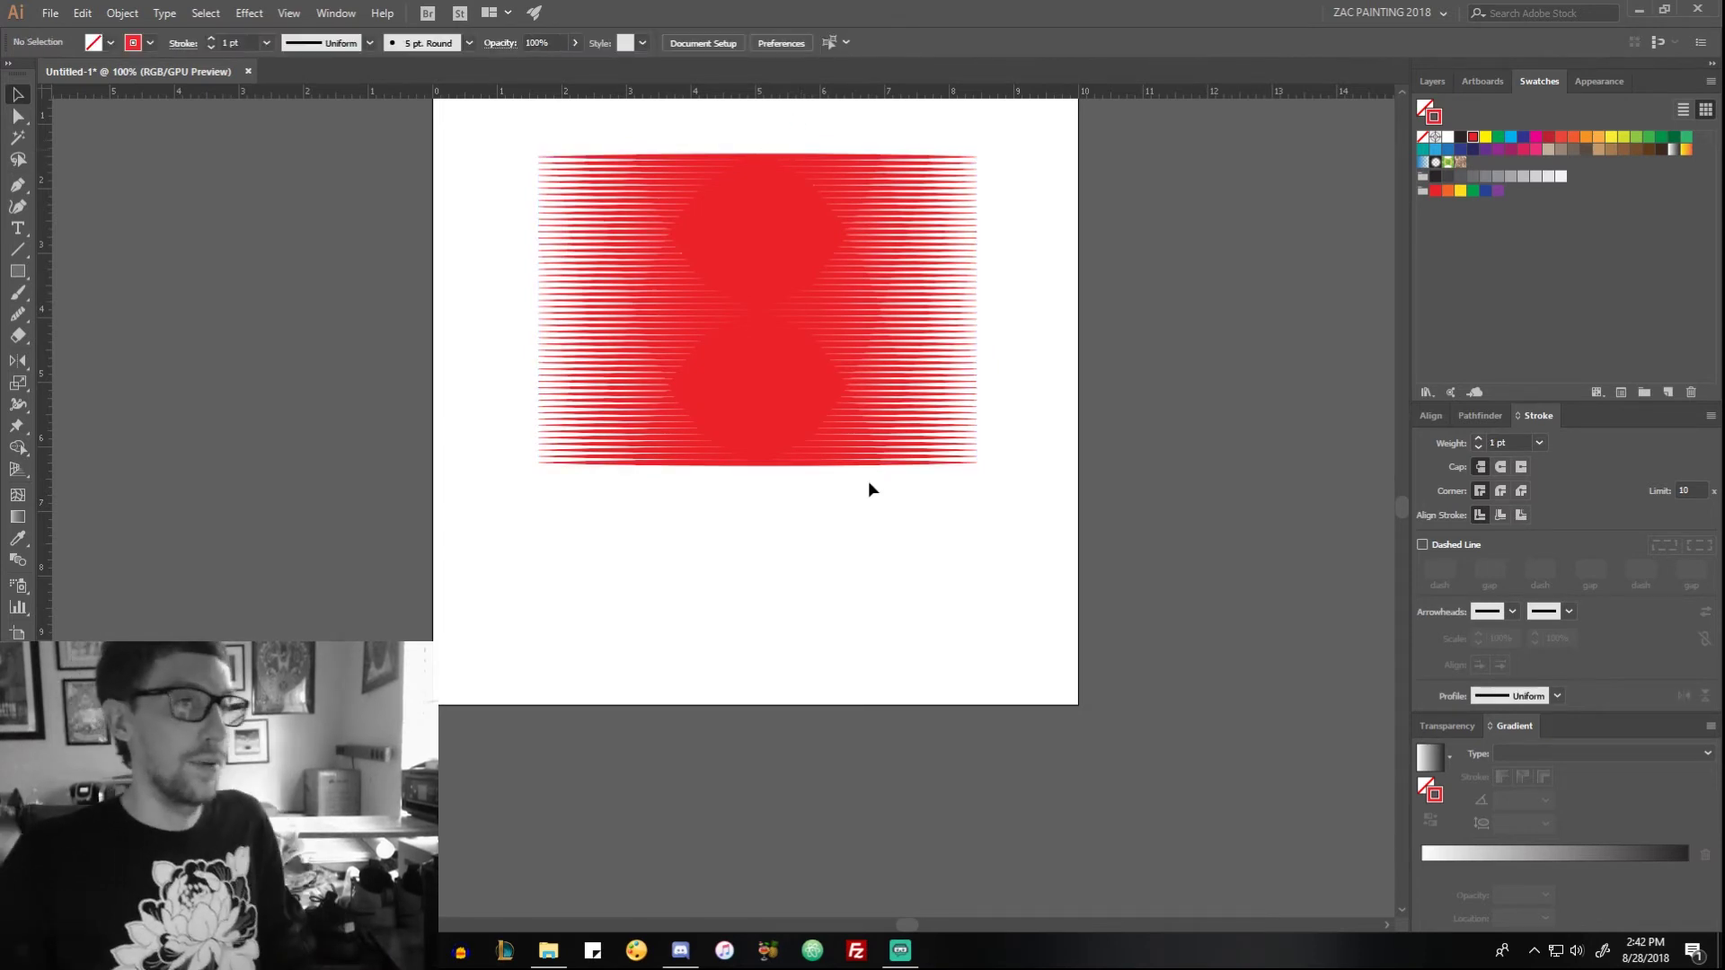
key("ctrl+z")
Step: Increase the stroke weight of the lower tapered line so it is thicker than the upper one
left_click_drag(860, 512, 827, 378)
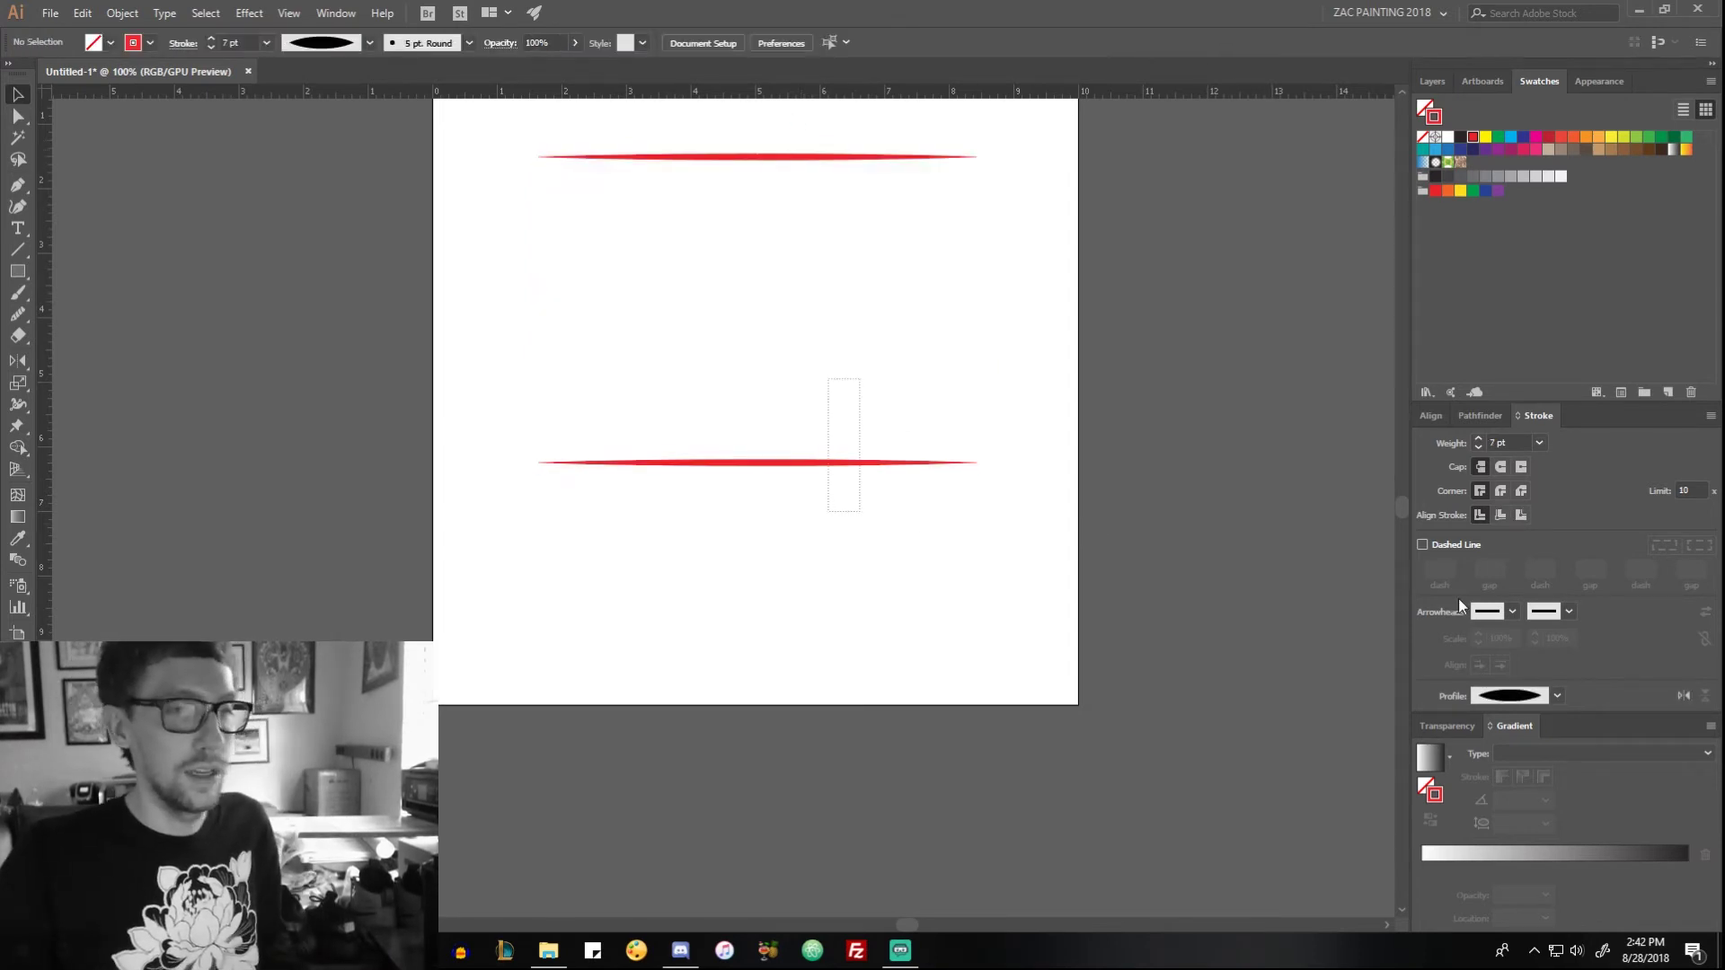
left_click(1477, 438)
left_click(1477, 438)
left_click(1477, 438)
left_click(1477, 438)
left_click(1477, 439)
left_click(1477, 439)
left_click(1477, 439)
Step: Blend the thin upper tapered line with the thicker lower one and deselect the result
left_click(767, 363)
left_click_drag(768, 363, 805, 444)
left_click_drag(879, 687, 836, 178)
key("ctrl+alt+b")
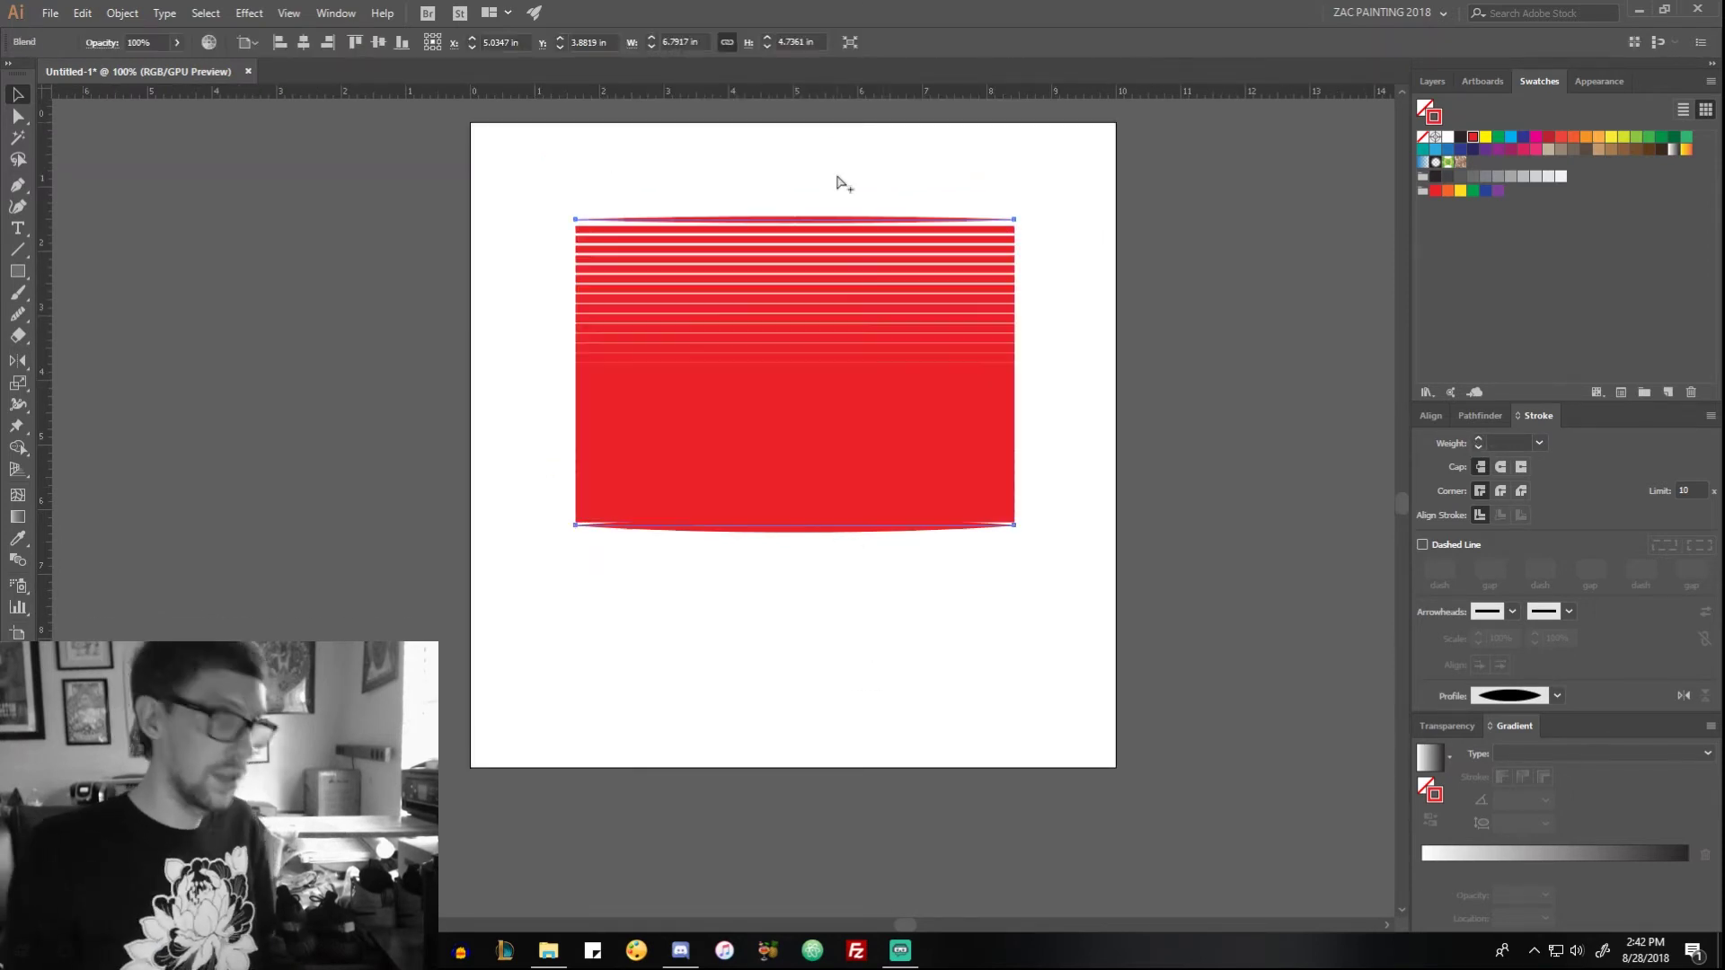
key("ctrl+shift+a")
scroll(579, 259, "up", 4)
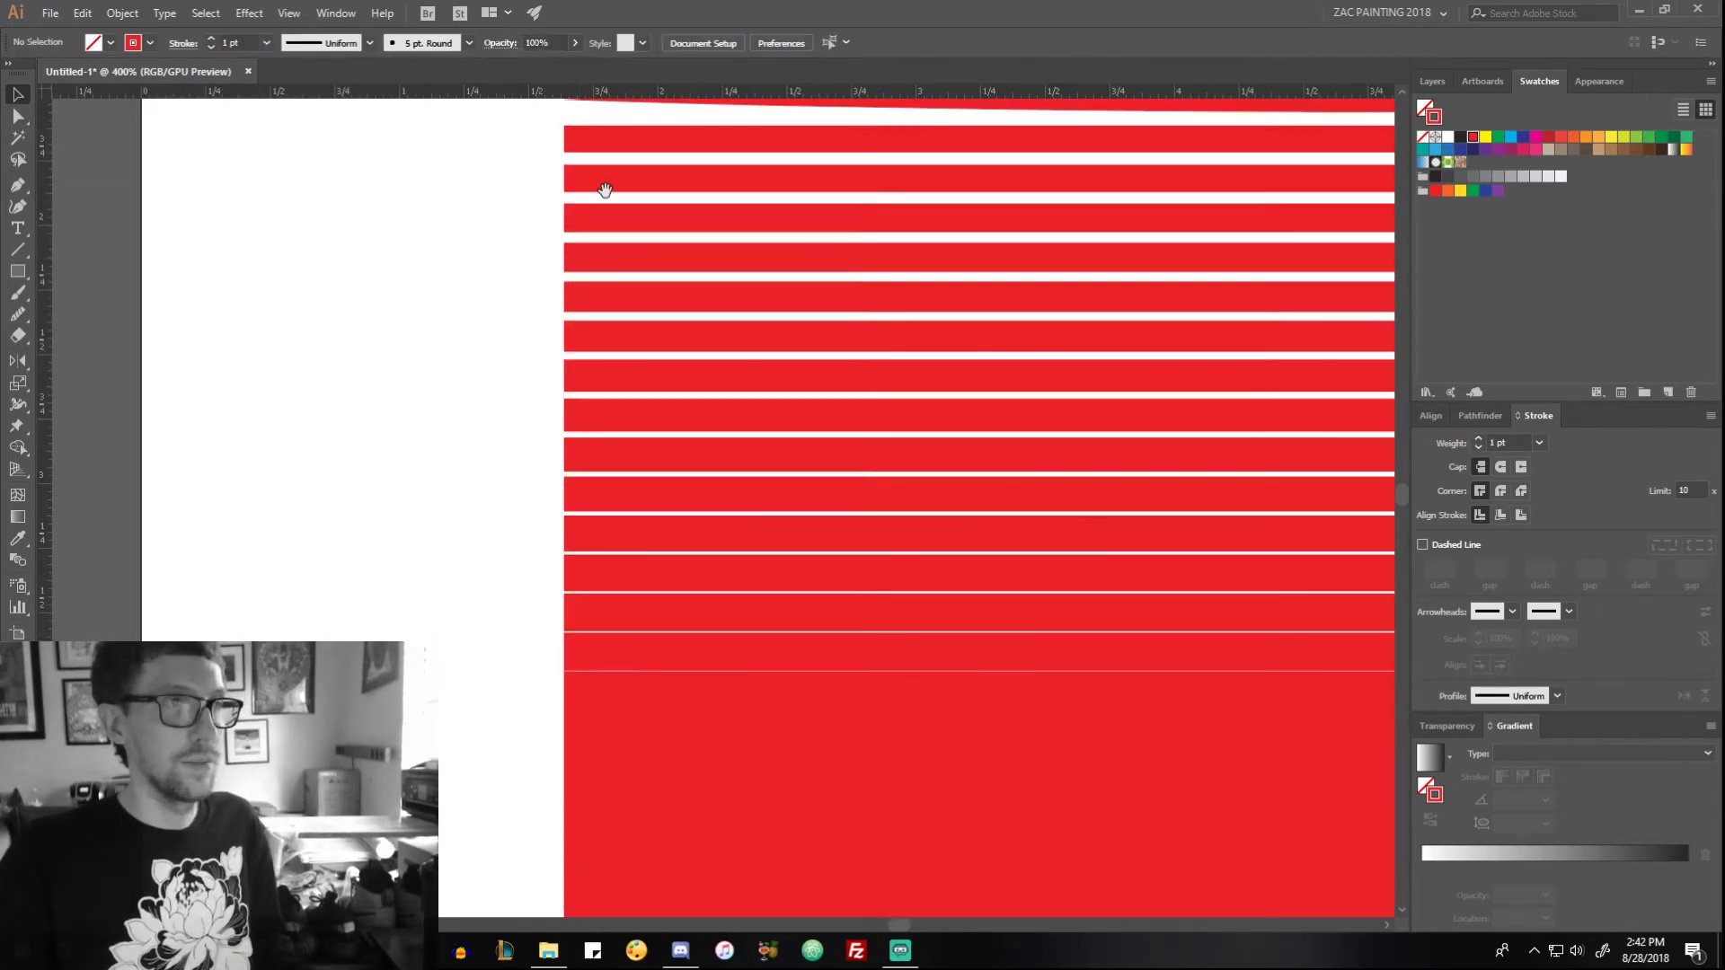
Step: Undo the blend between the thin upper and thick lower tapered lines
left_click_drag(618, 204, 637, 331)
scroll(987, 335, "down", 2)
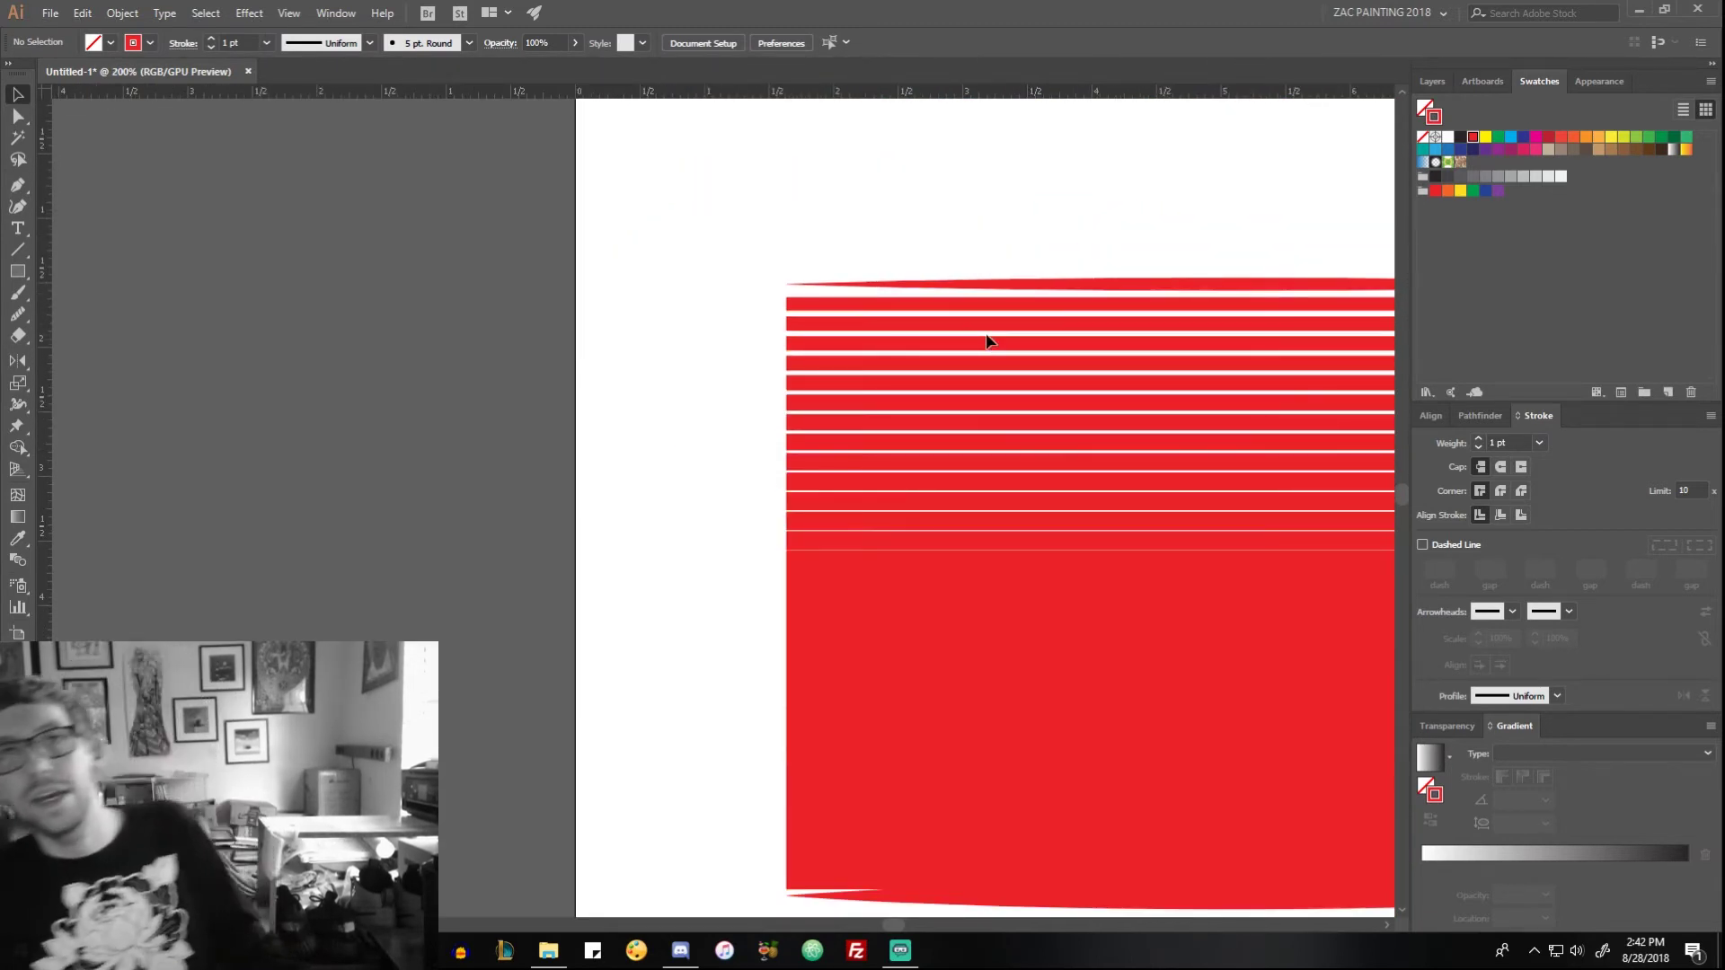
scroll(988, 341, "down", 3)
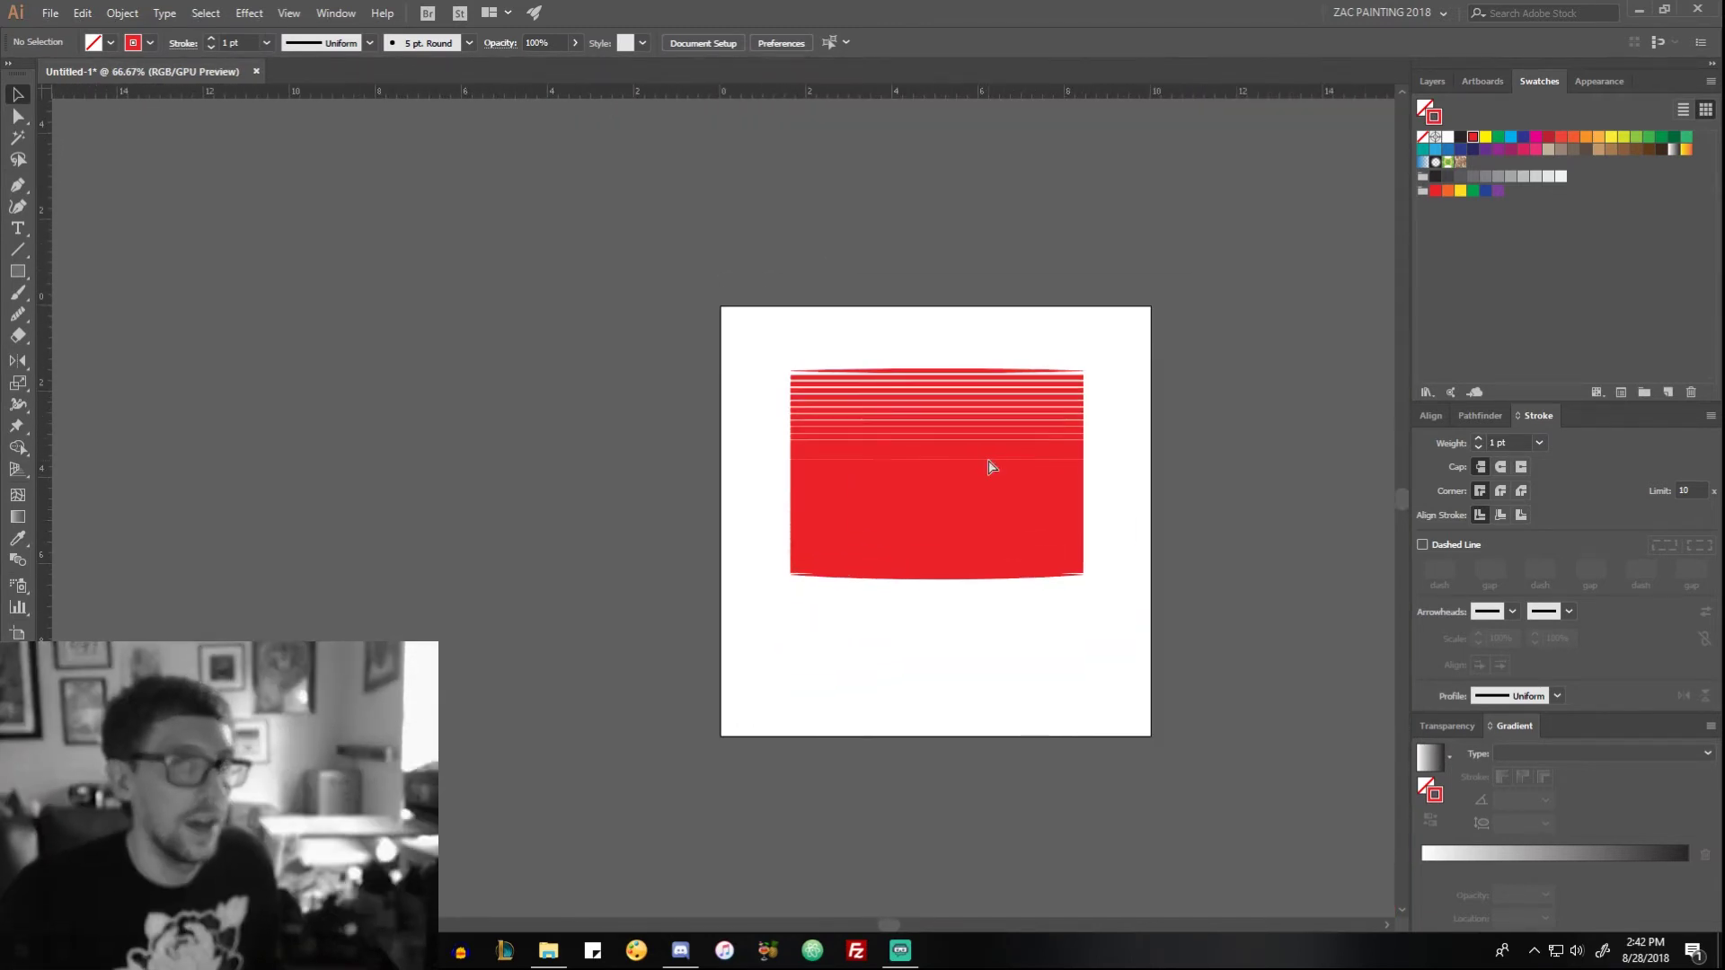
key("ctrl+z")
key("ctrl+z")
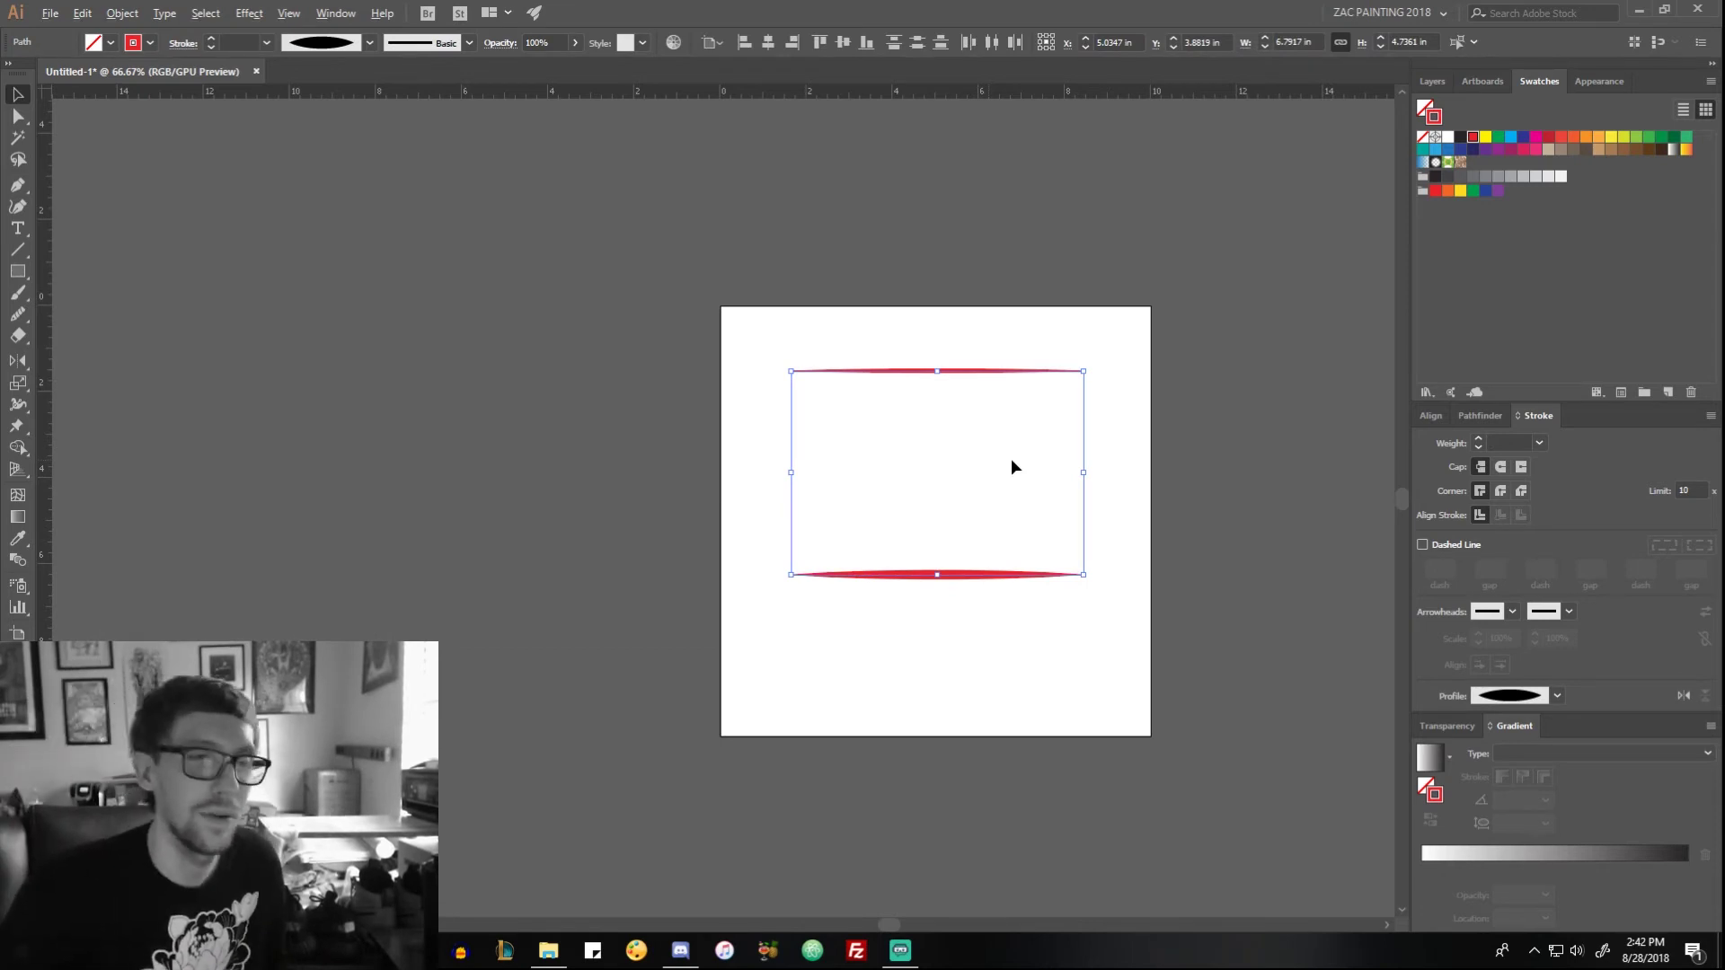
left_click_drag(1031, 450, 1006, 488)
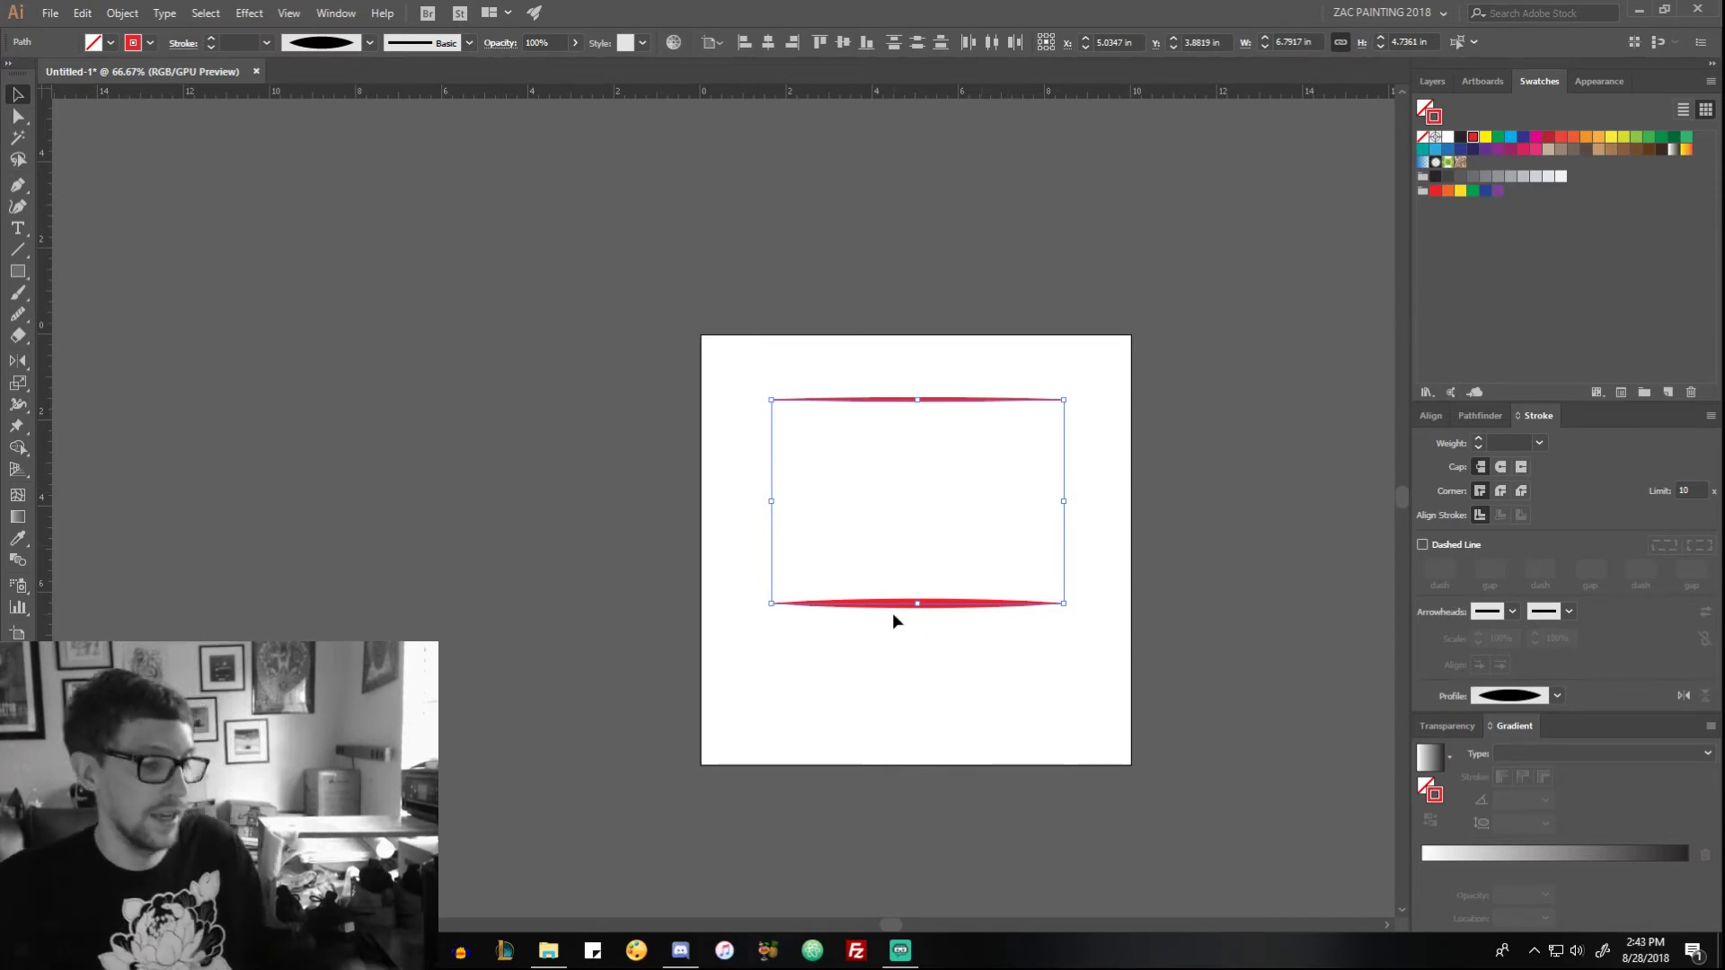
Step: Expand both tapered lines into filled shapes and blend the two shapes
key("alt+o")
key("e")
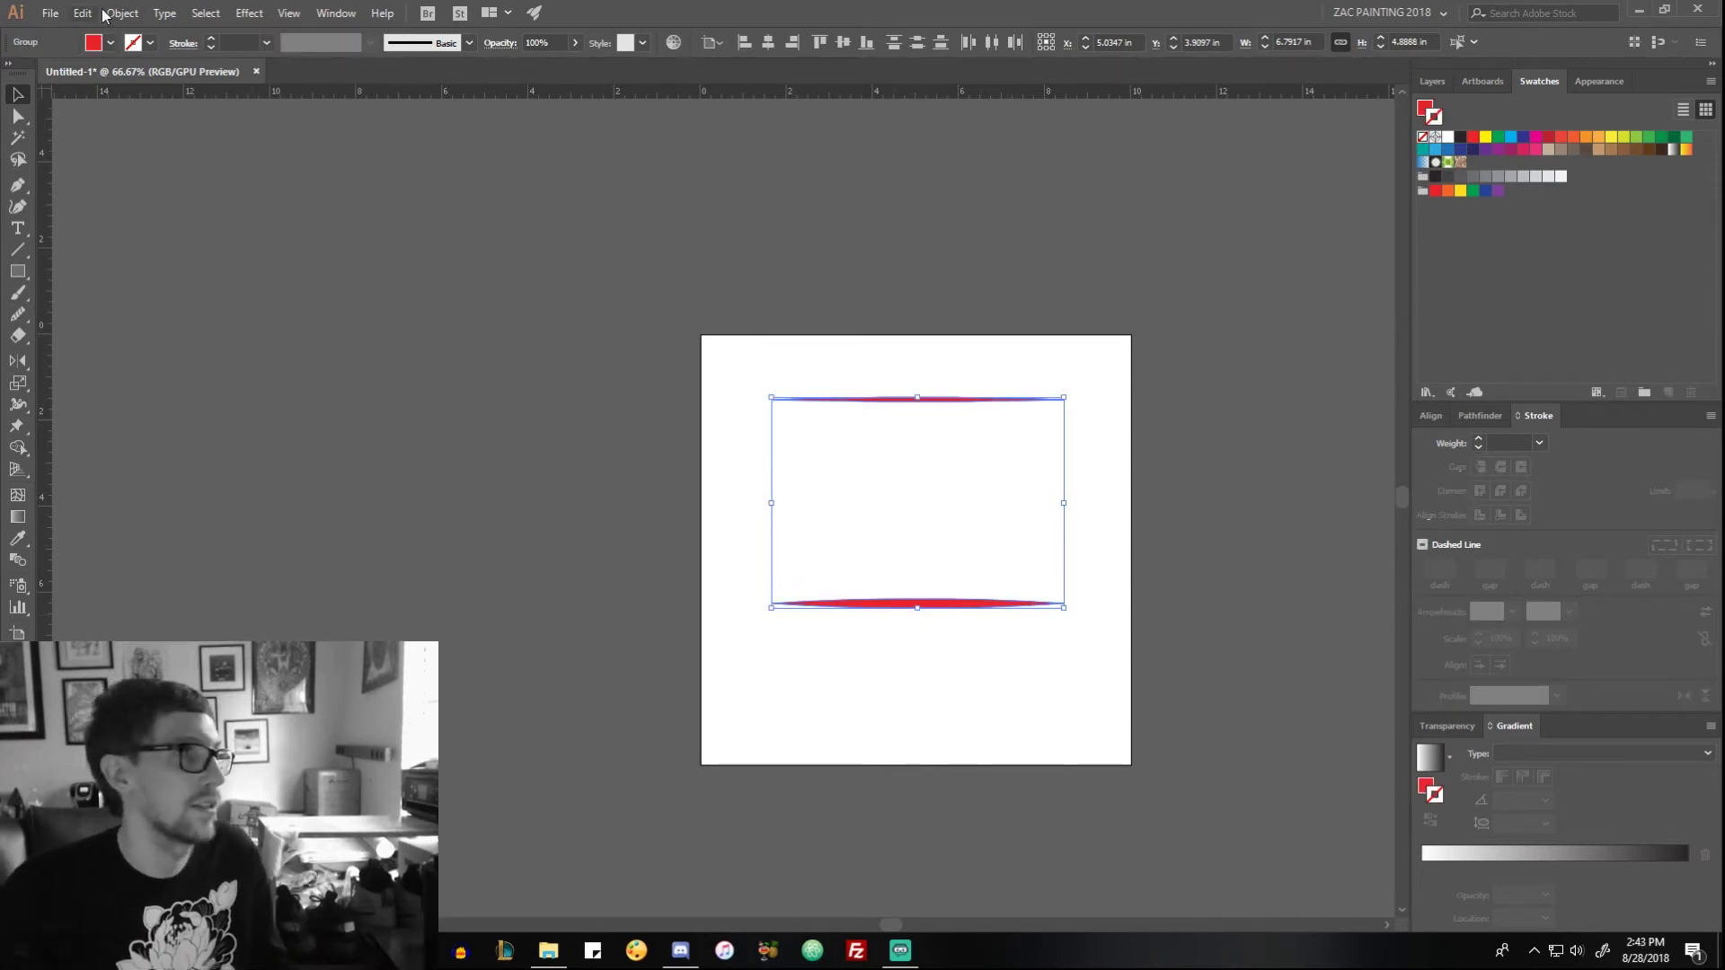
left_click(124, 13)
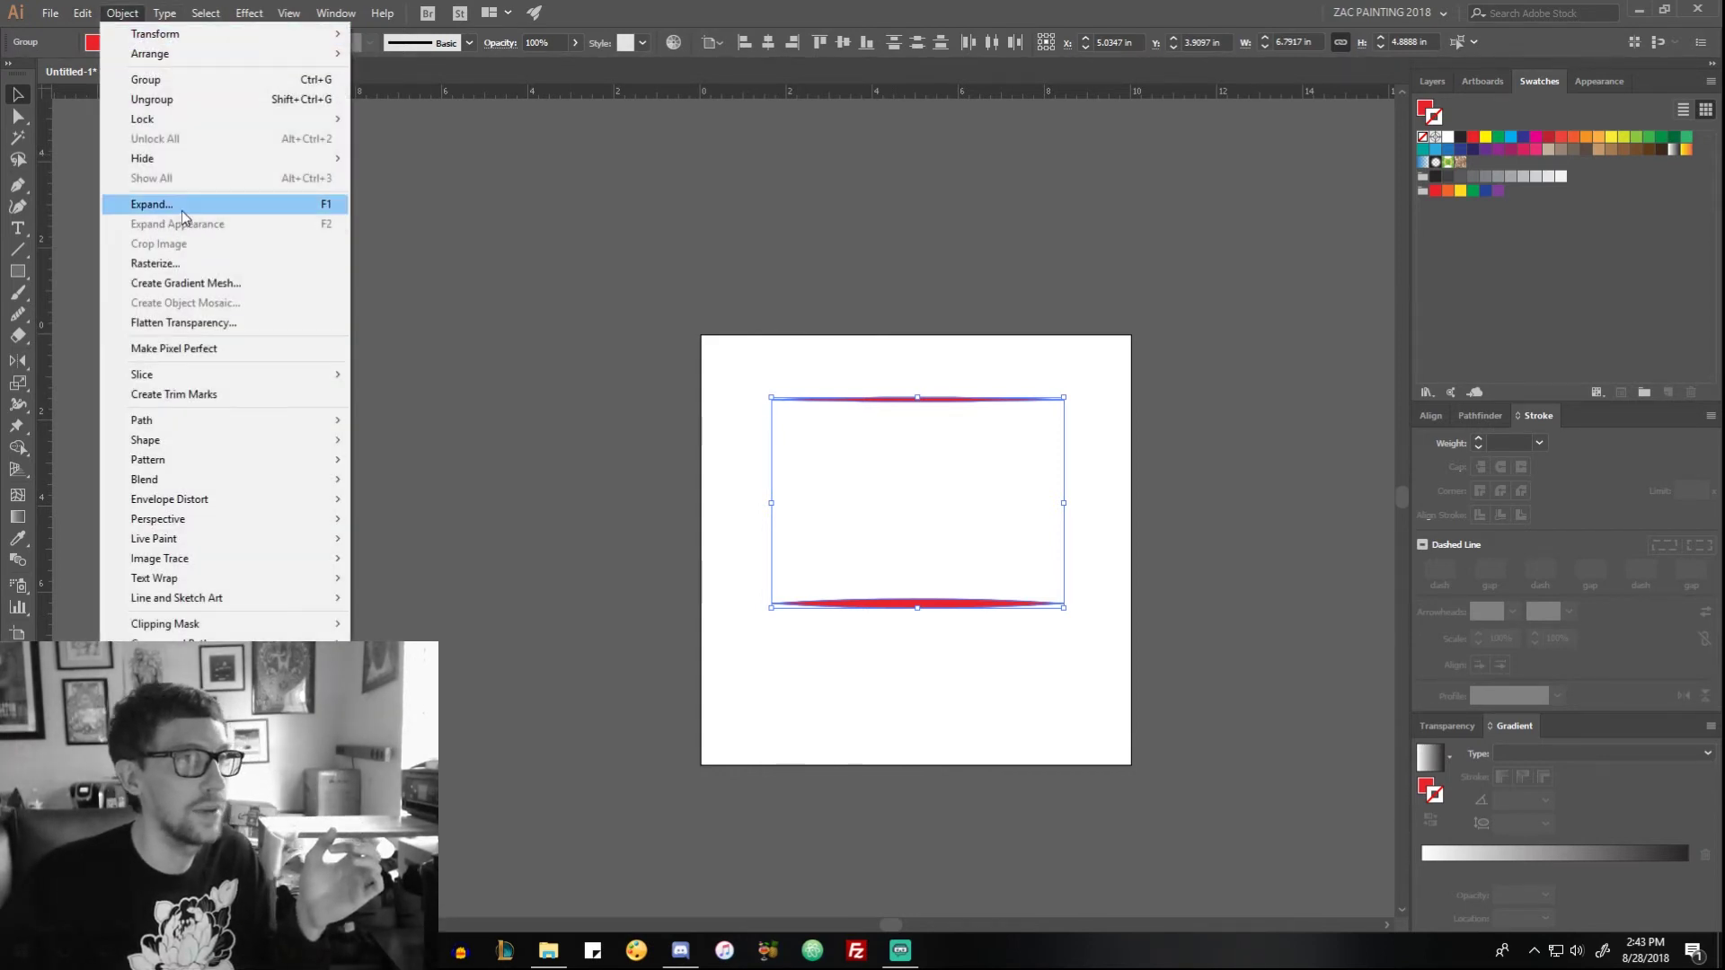
left_click(758, 219)
left_click_drag(1021, 677, 912, 275)
scroll(988, 418, "up", 2)
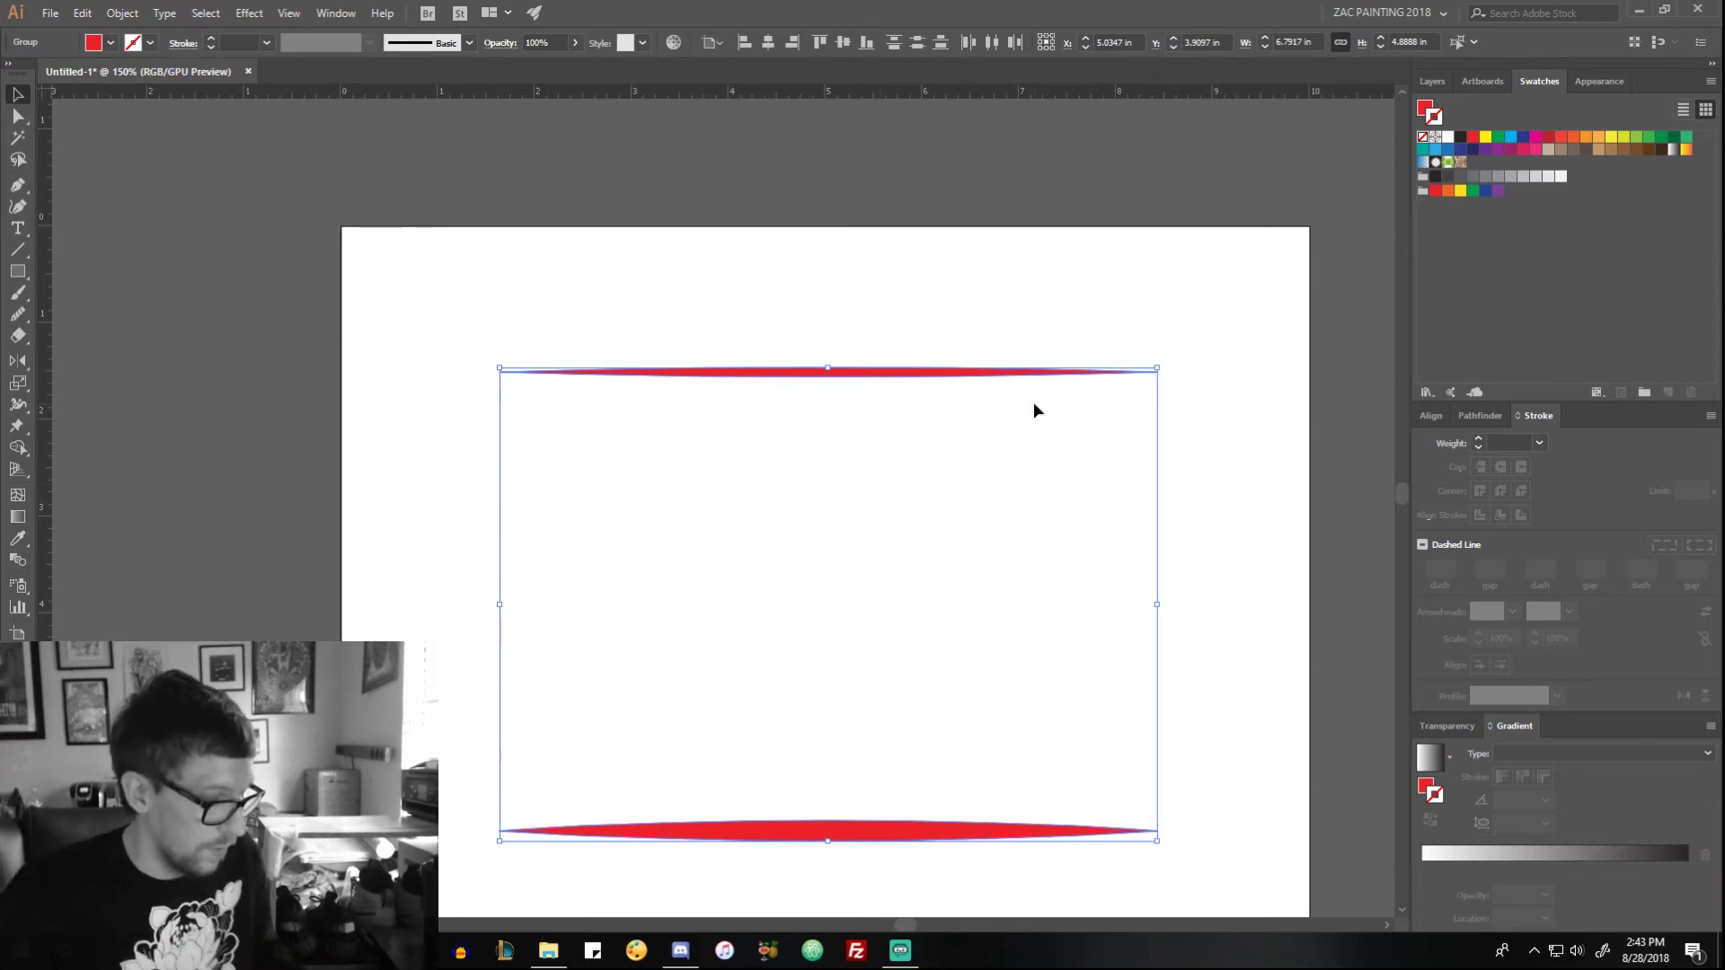
key("ctrl+alt+b")
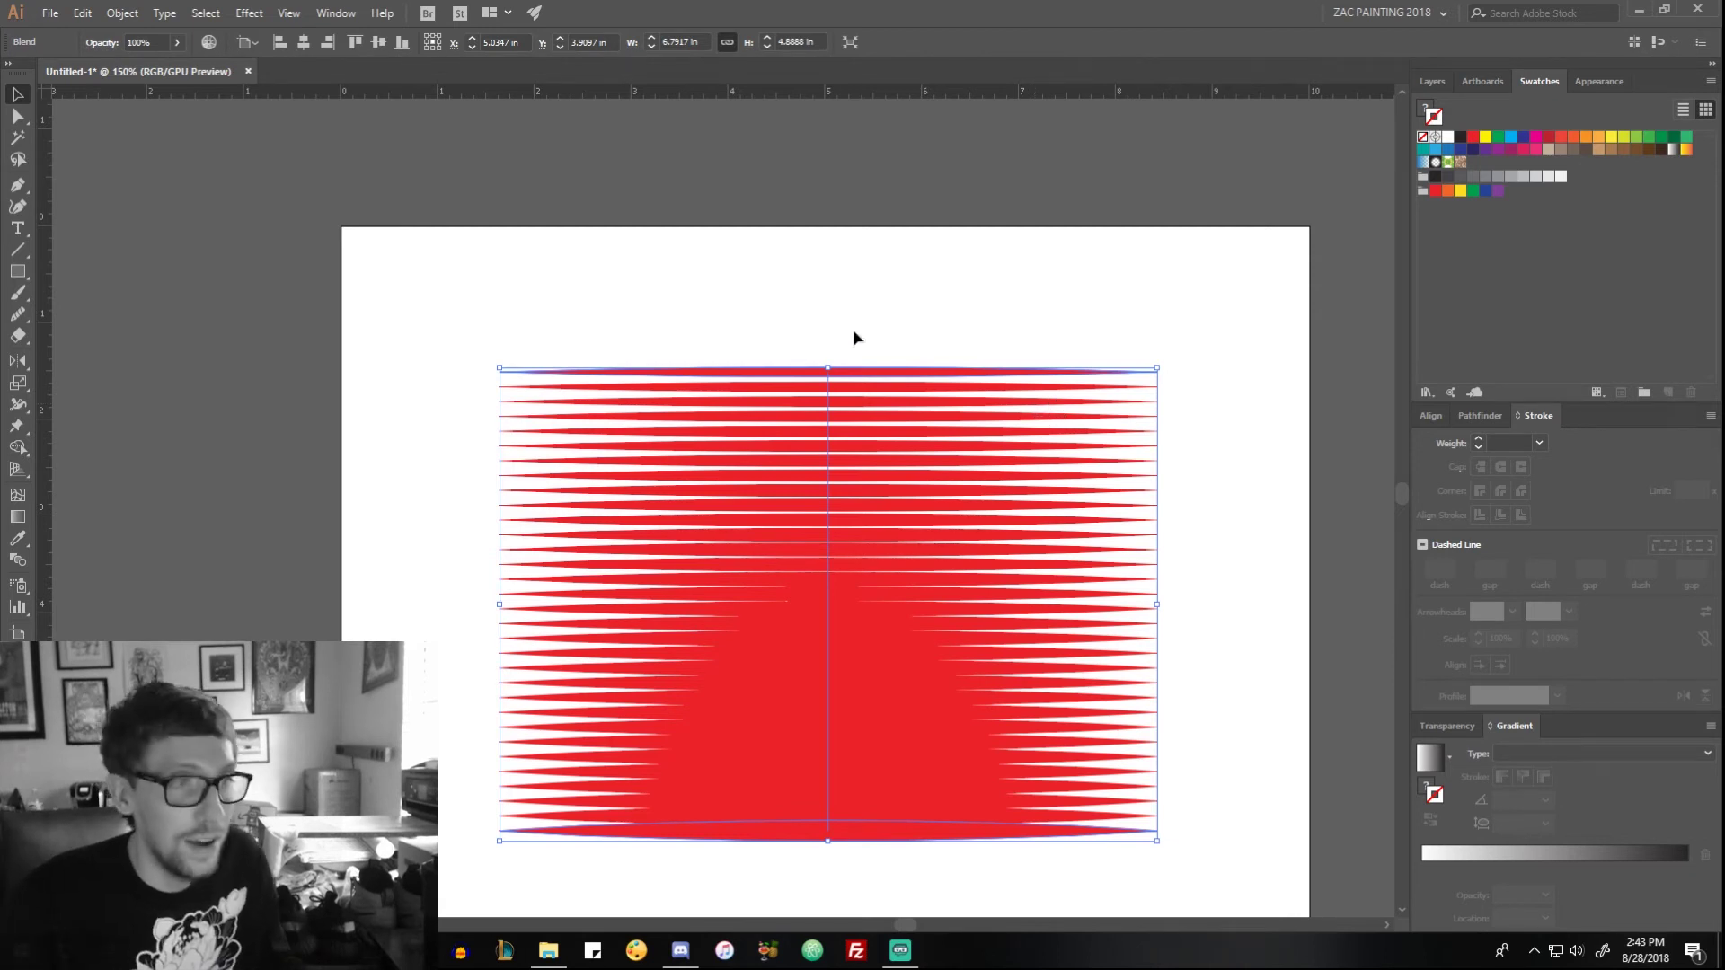
Step: Try pulling an anchor point of the blend's uppermost shape upward inside isolation mode, and undo the reshaping
double_click(866, 371)
key("a")
left_click_drag(746, 373, 791, 310)
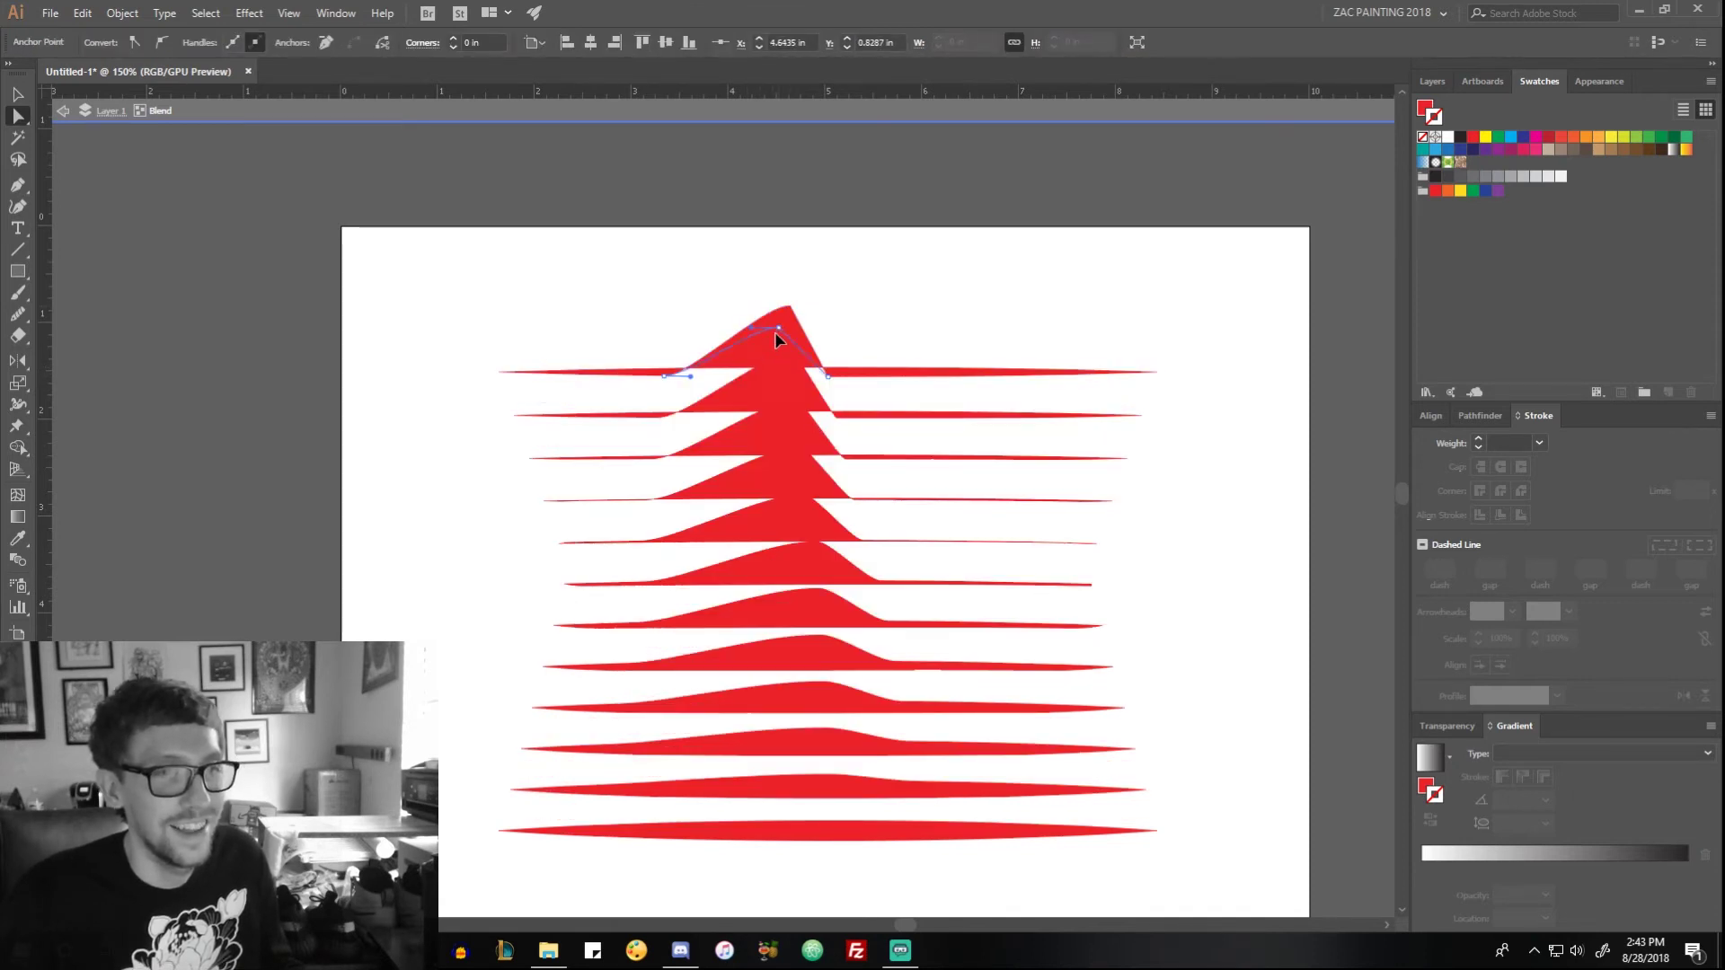
key("ctrl+z")
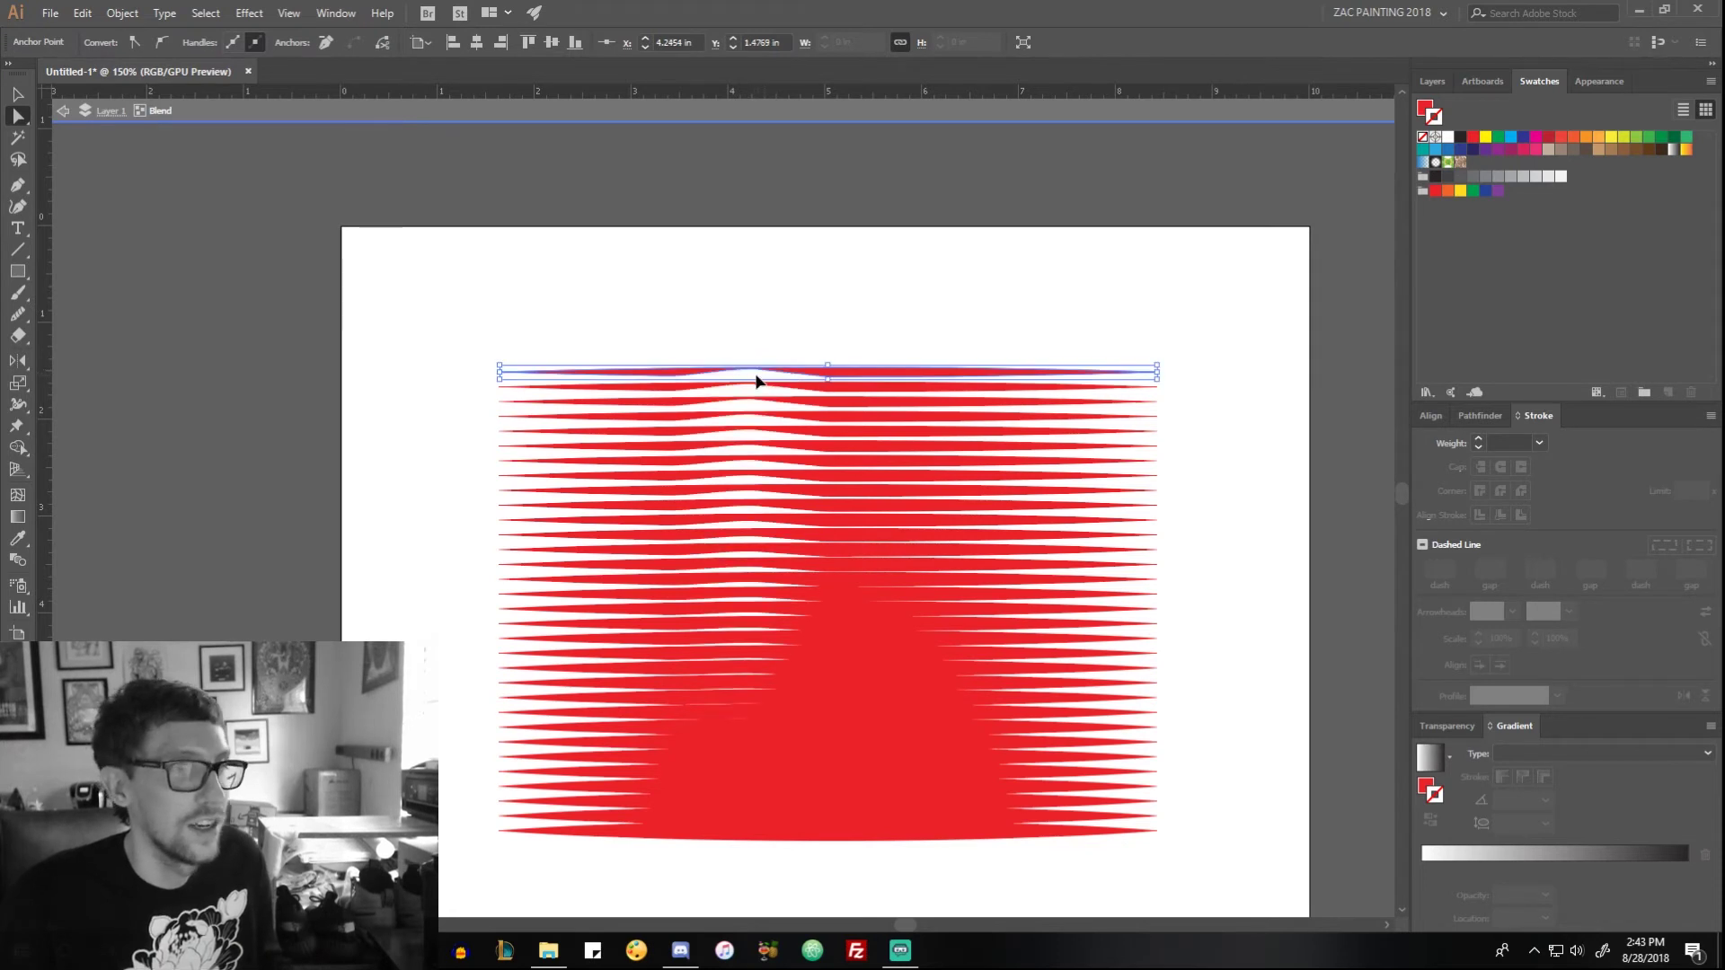
key("ctrl+shift+z")
key("ctrl+z")
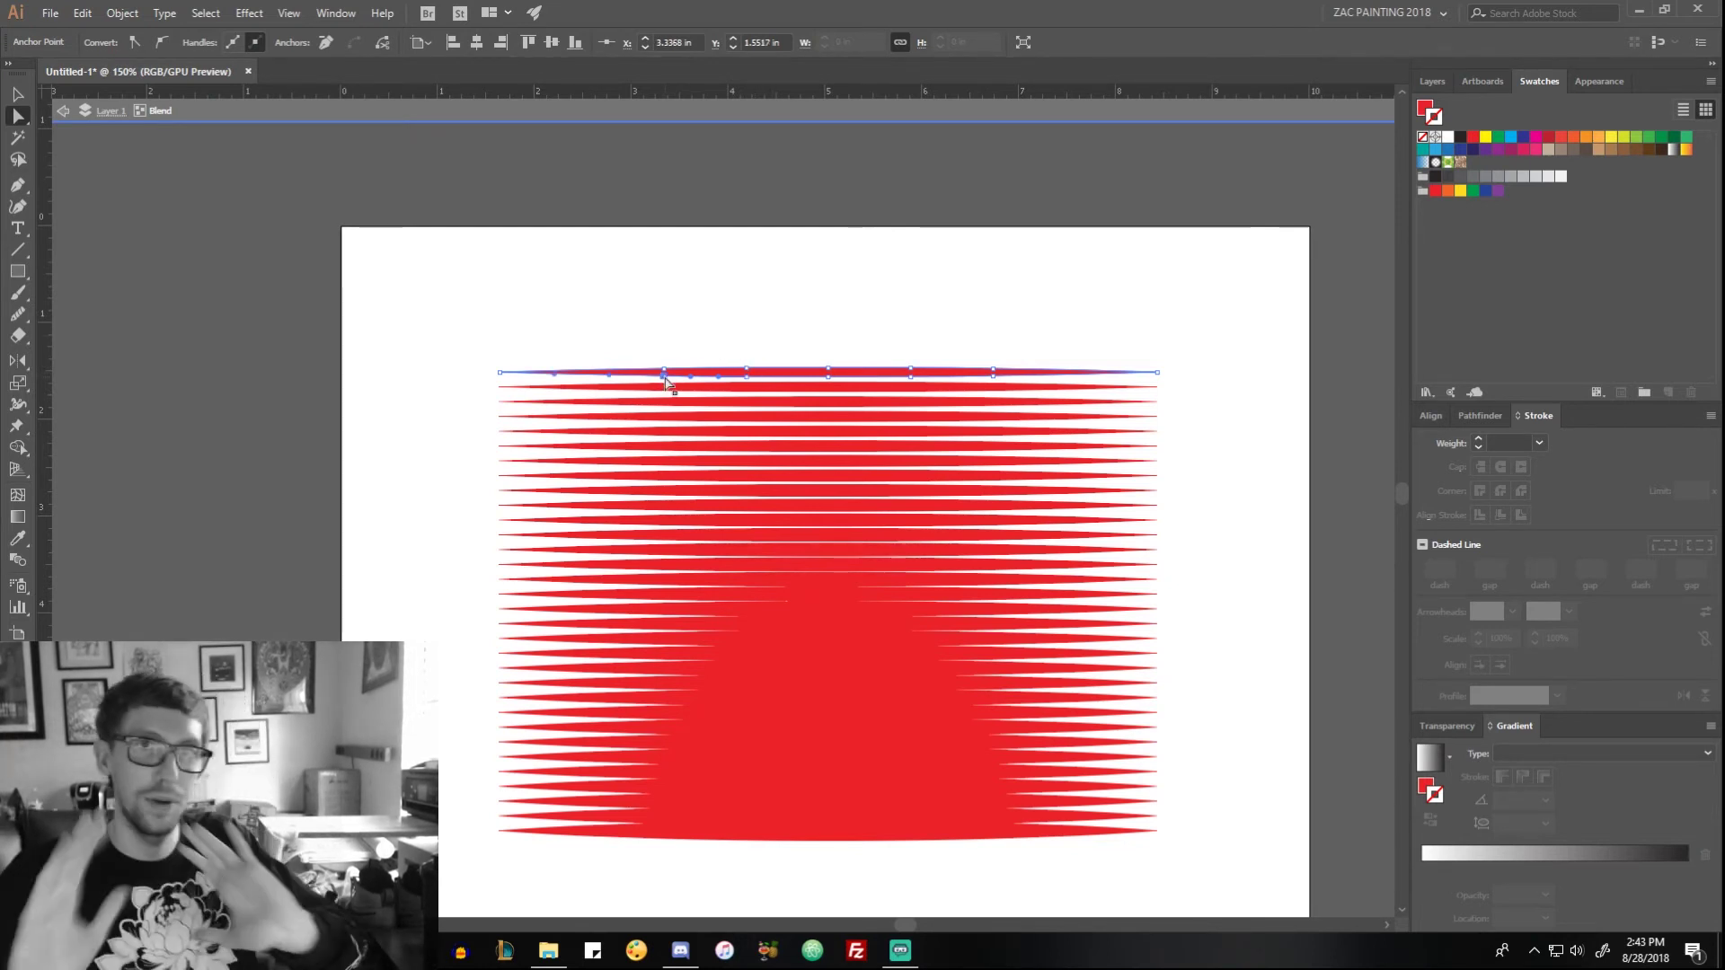
Step: Leave the blend's isolation mode and select its uppermost shape directly
left_click(665, 372)
key("v")
left_click(929, 580)
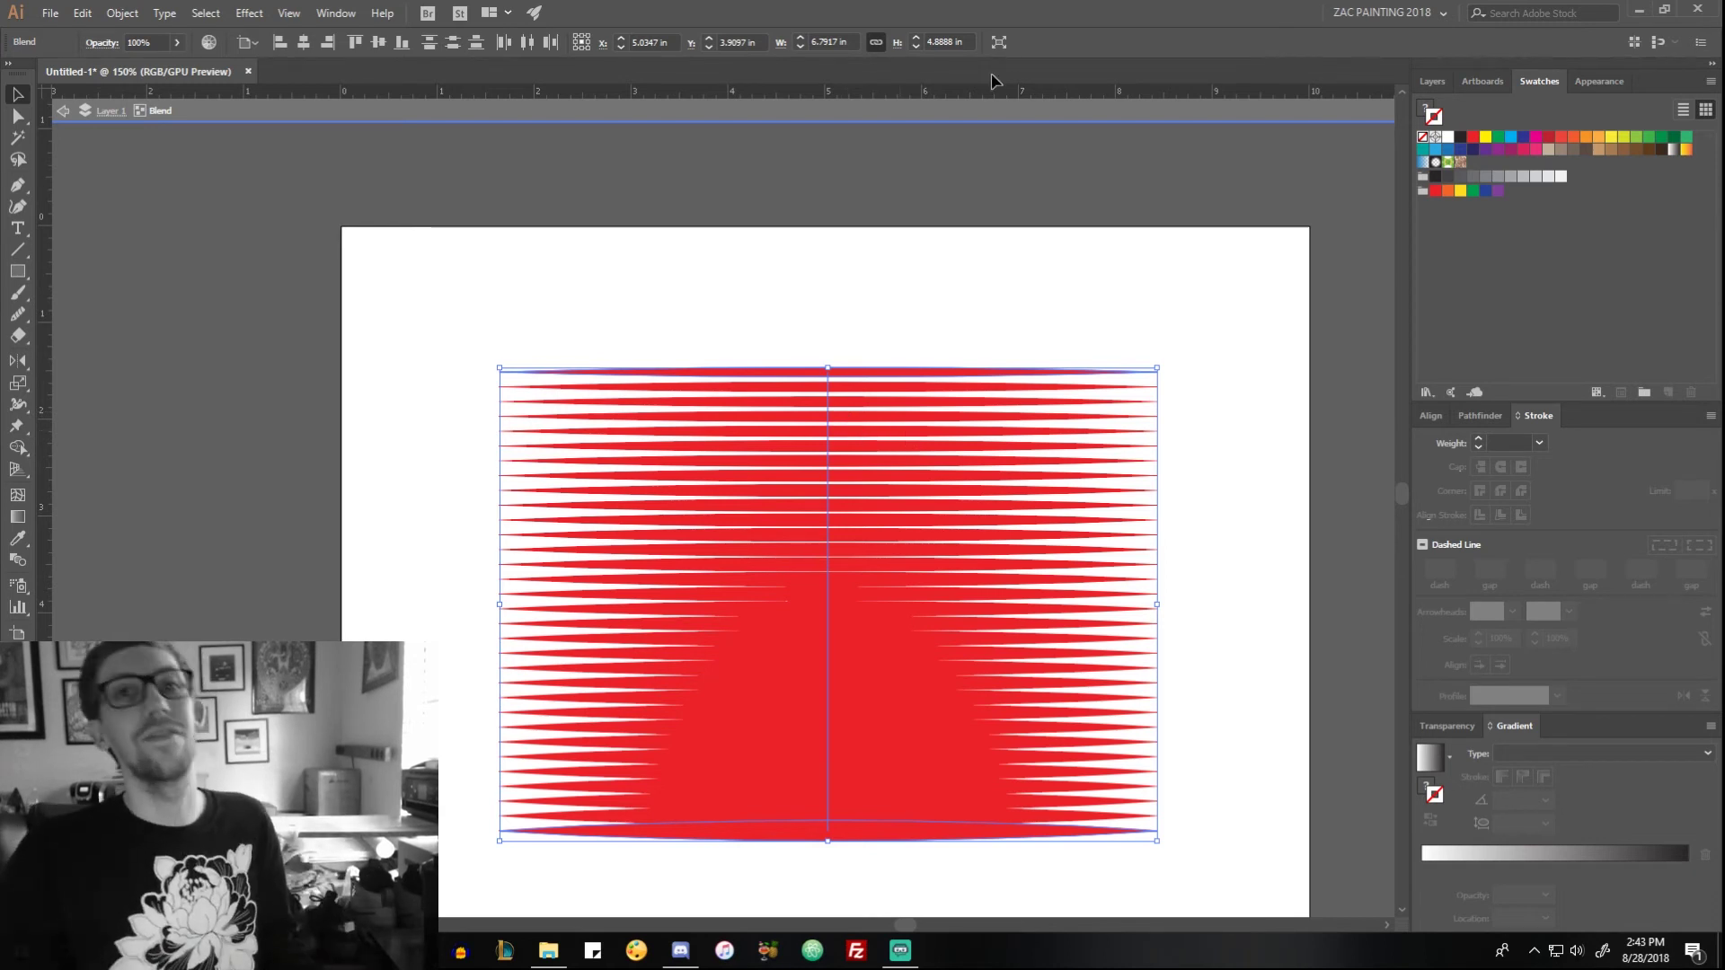
left_click(769, 282)
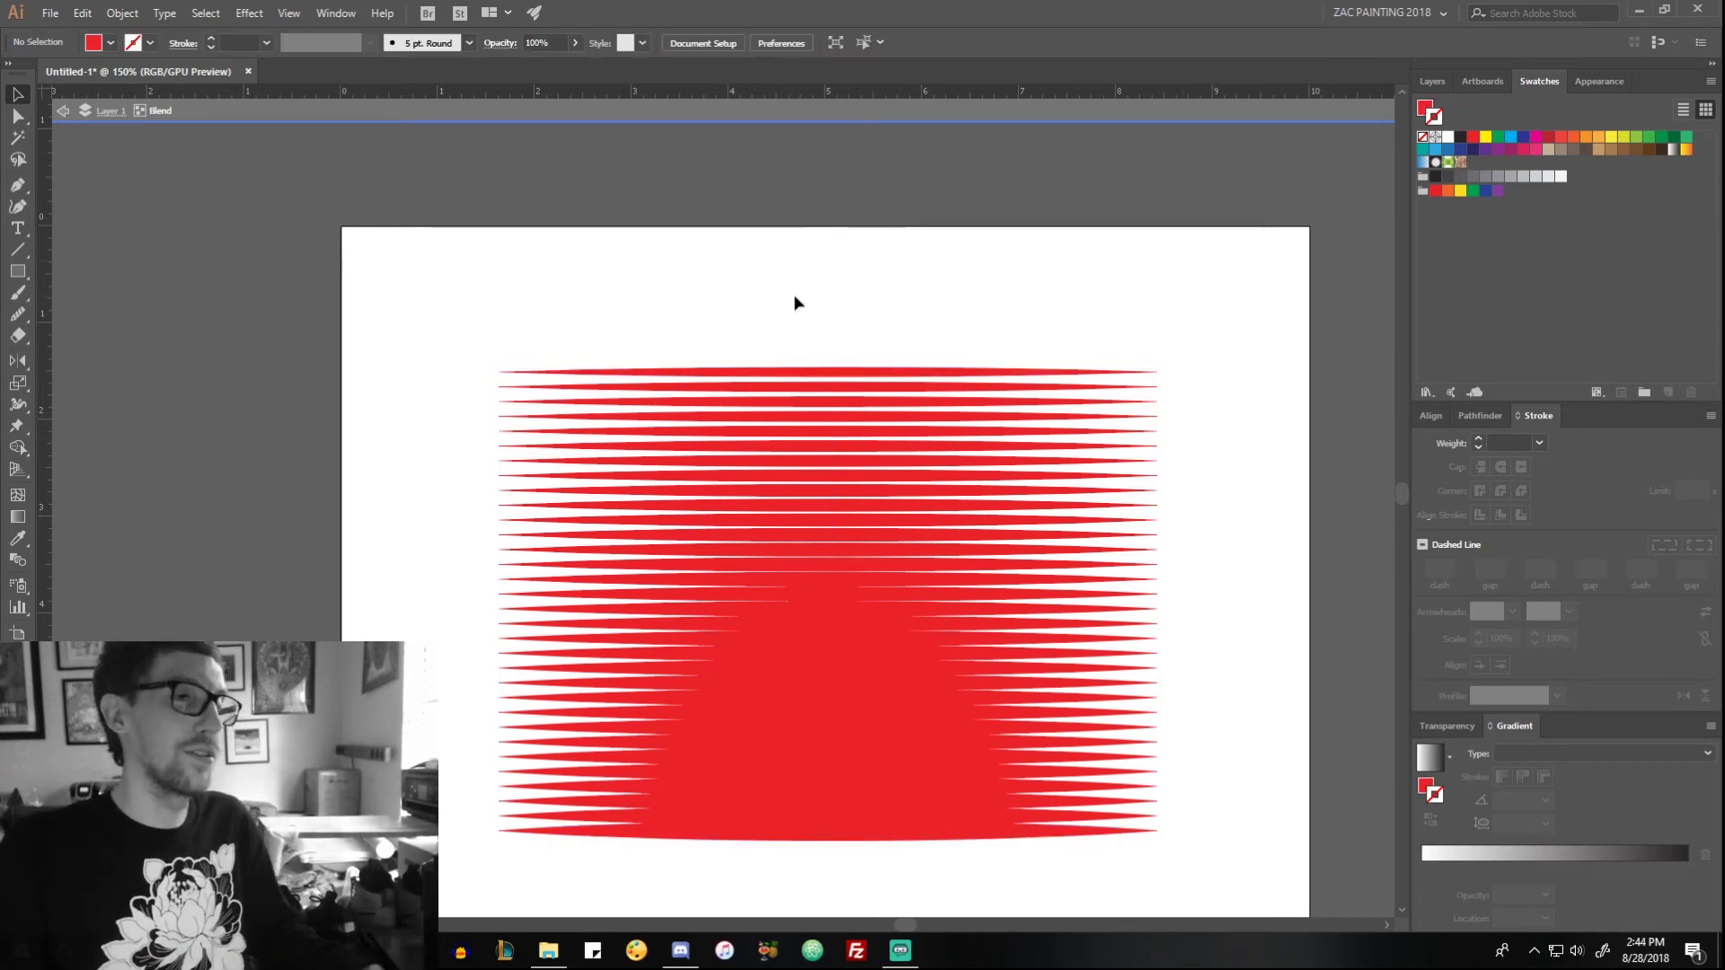
double_click(796, 297)
scroll(805, 351, "down", 2)
scroll(888, 413, "up", 1)
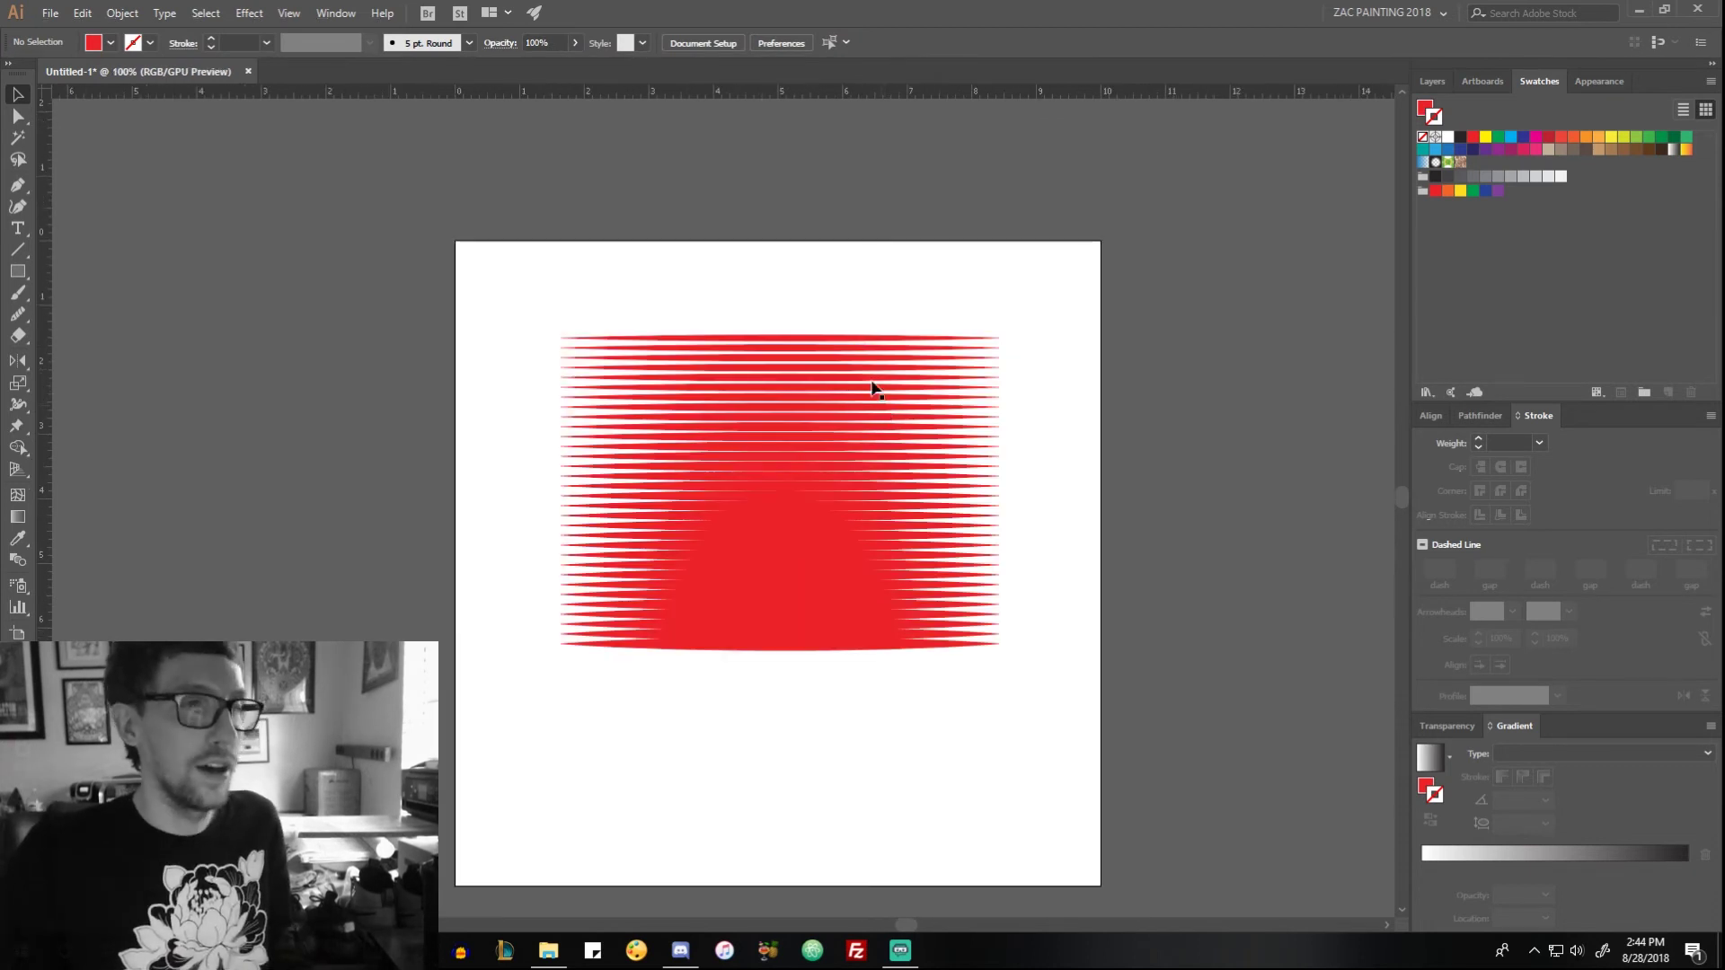
key("a")
left_click(827, 339)
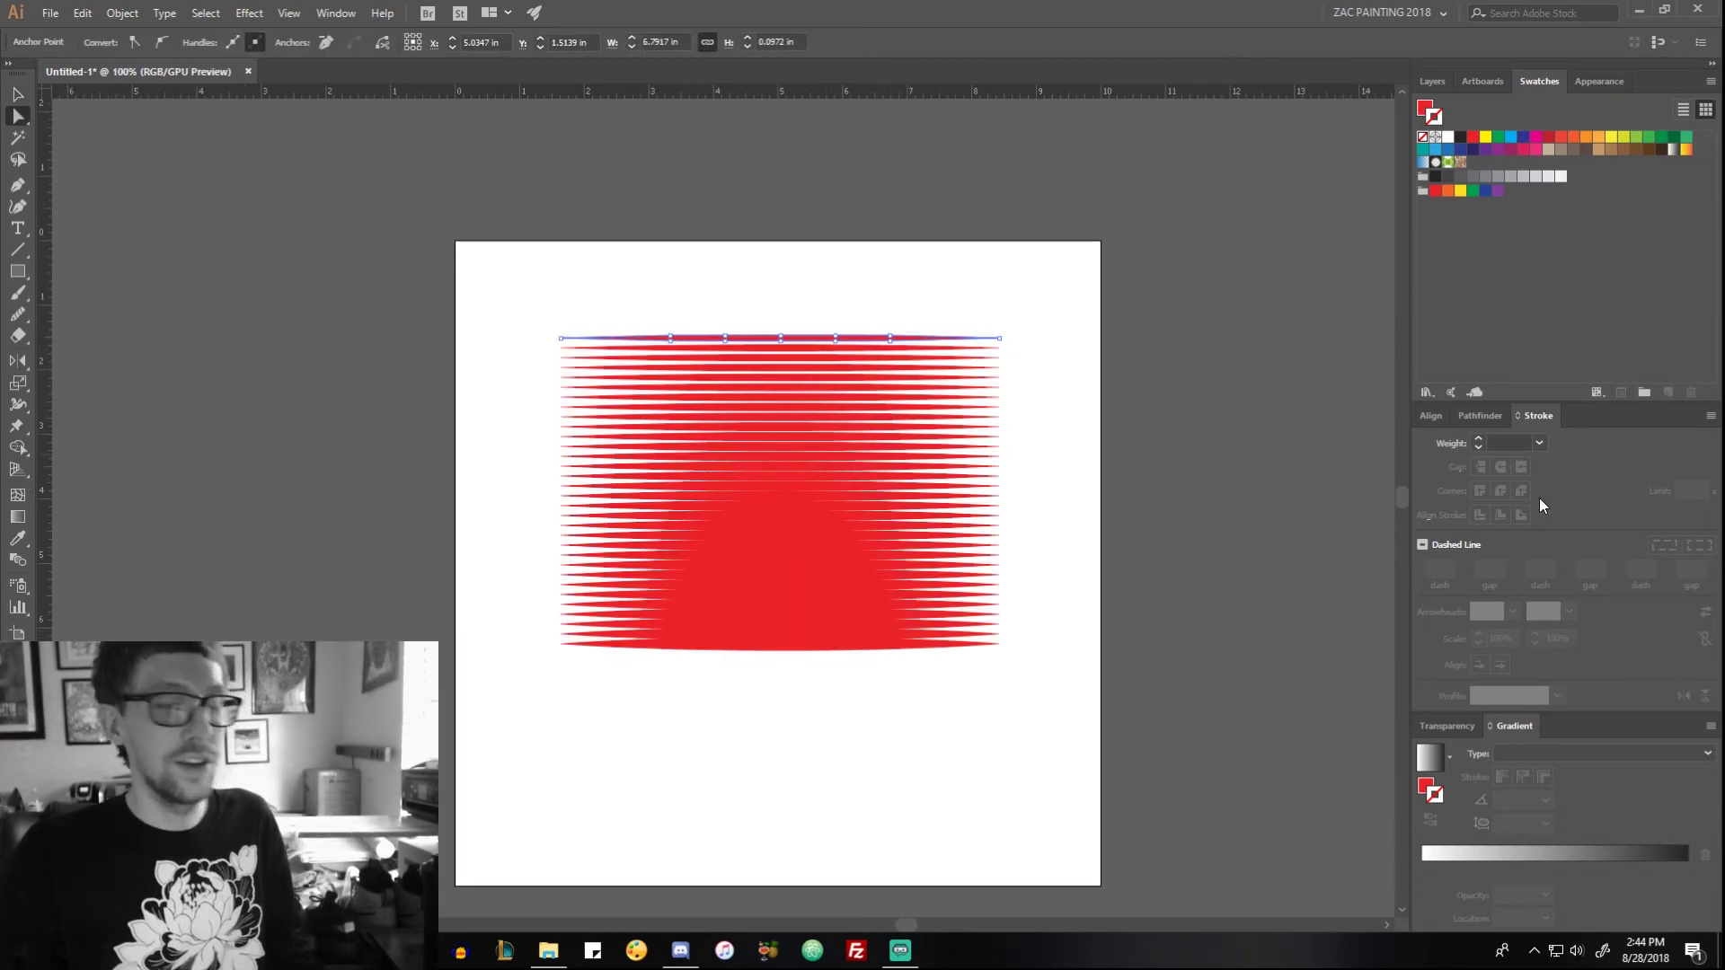
Step: Undo the blend, the expansion of the tapered lines and the weight increase of the lower line
key("ctrl+z")
key("ctrl+z")
key("ctrl+z")
key("ctrl+z")
key("ctrl+z")
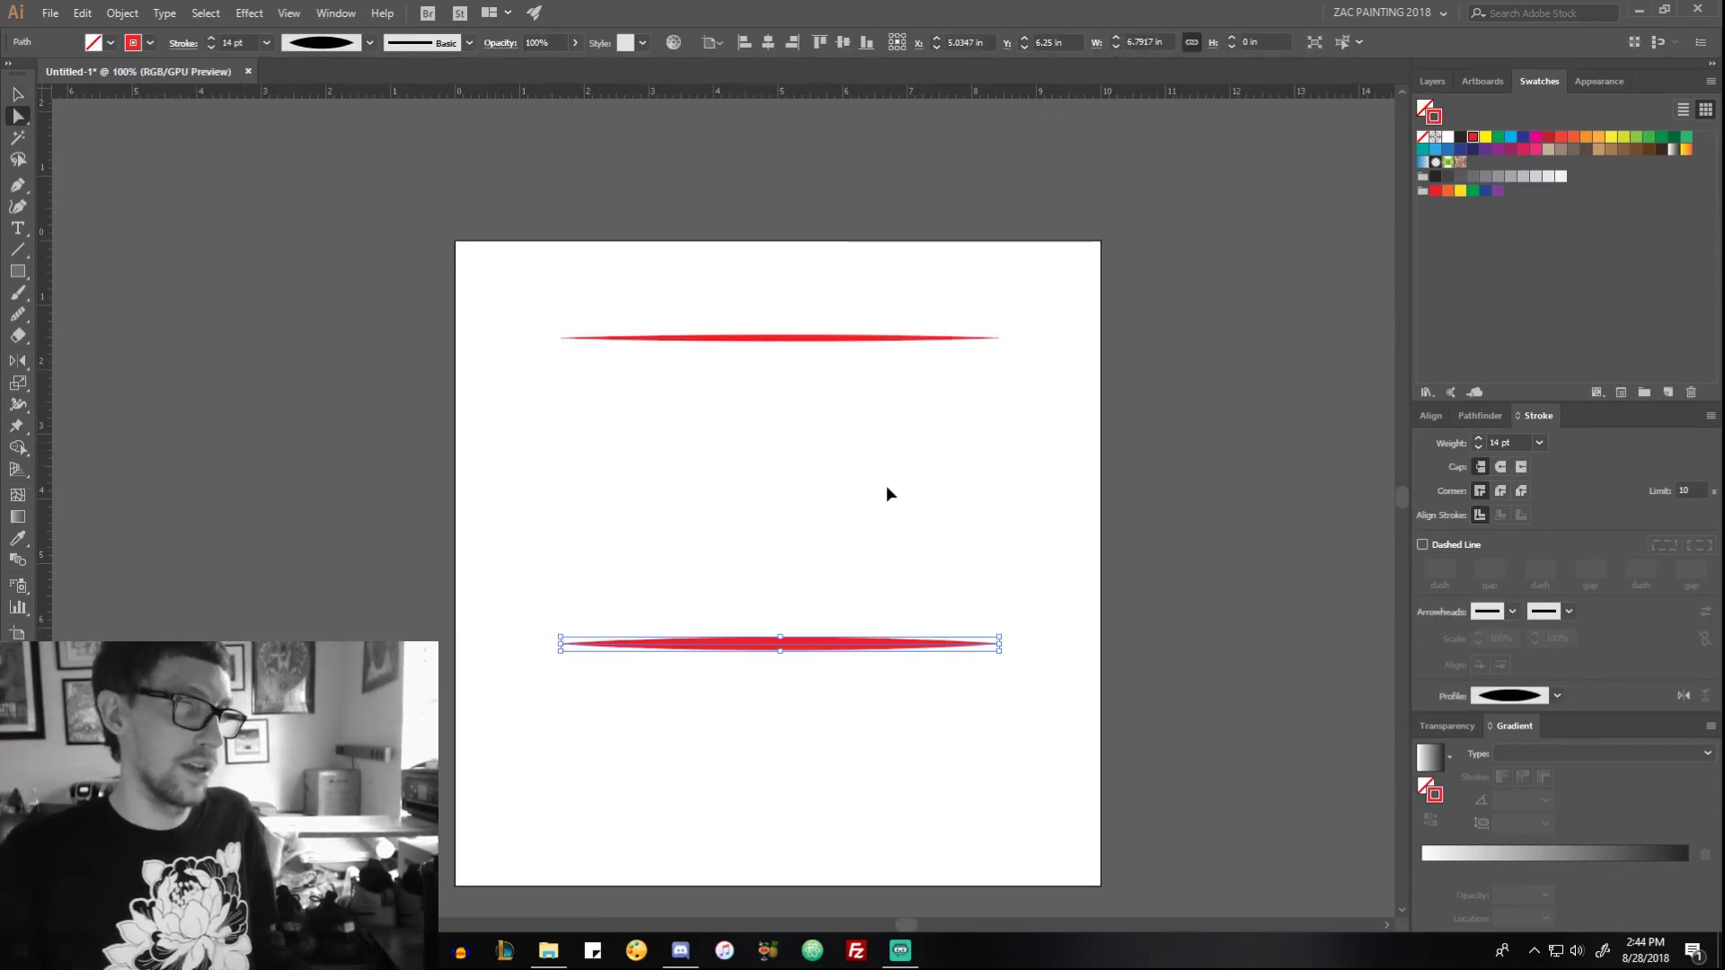
key("ctrl+z")
key("ctrl+z")
key("ctrl+z")
key("ctrl+z")
key("ctrl+z")
key("ctrl+z")
key("ctrl+z")
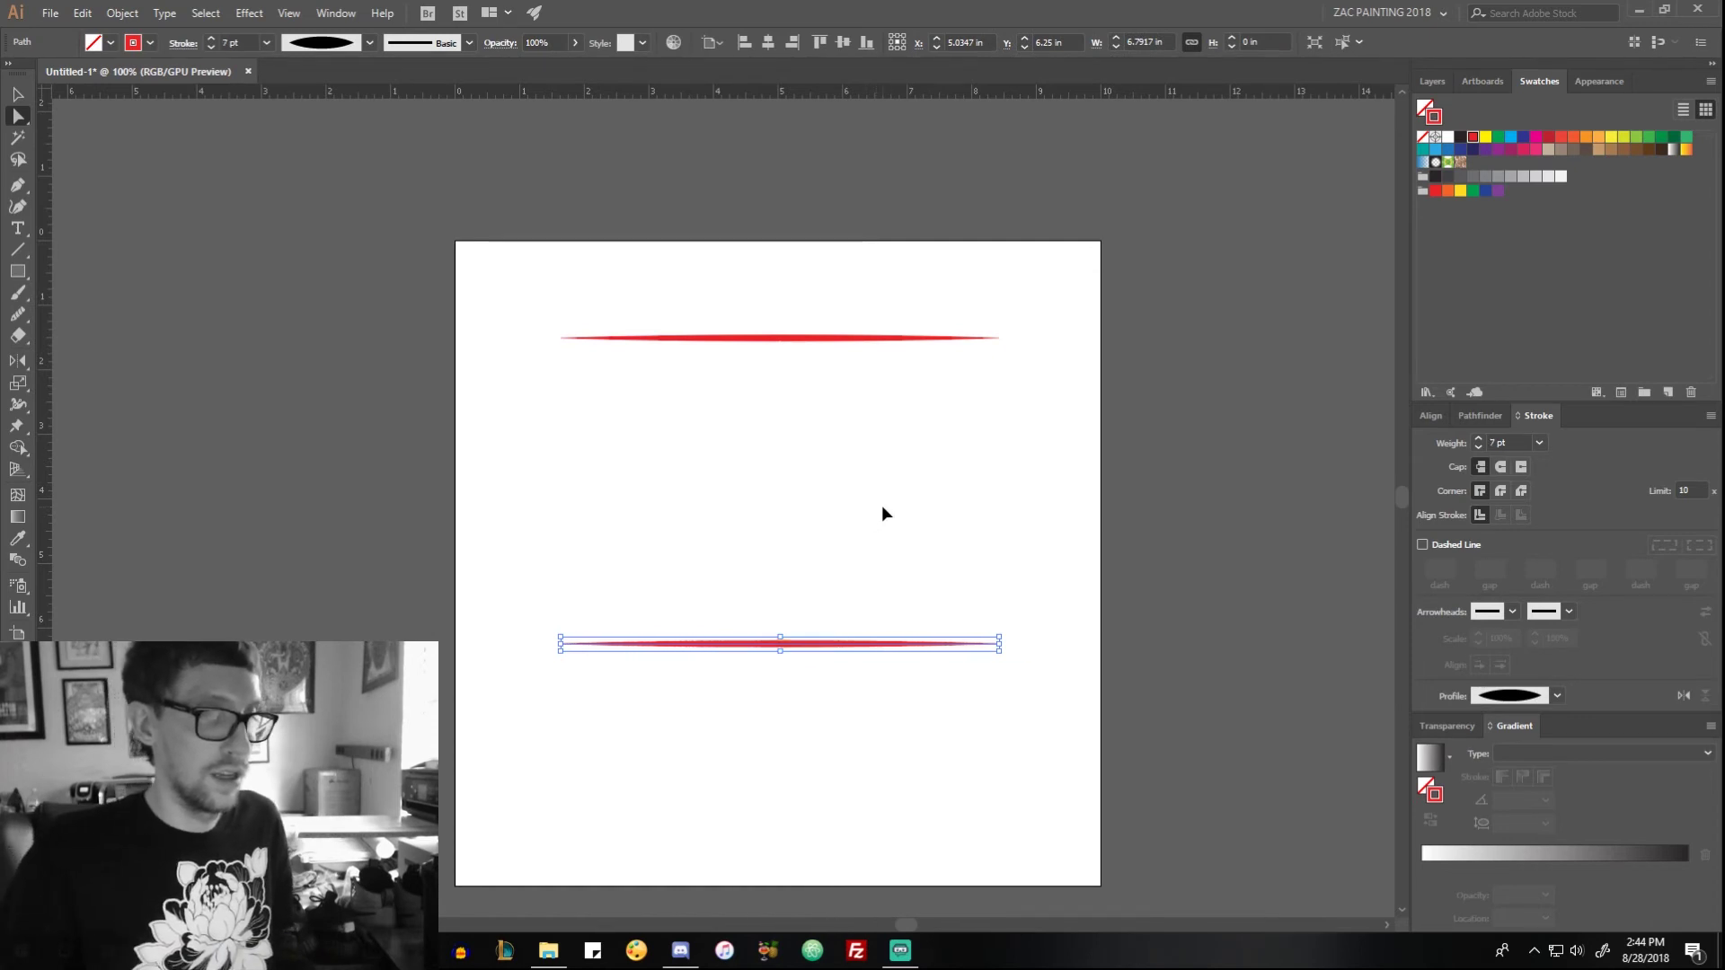
Step: Set the opacity of the upper tapered line to 50% and deselect it
left_click(842, 687)
key("ctrl+a")
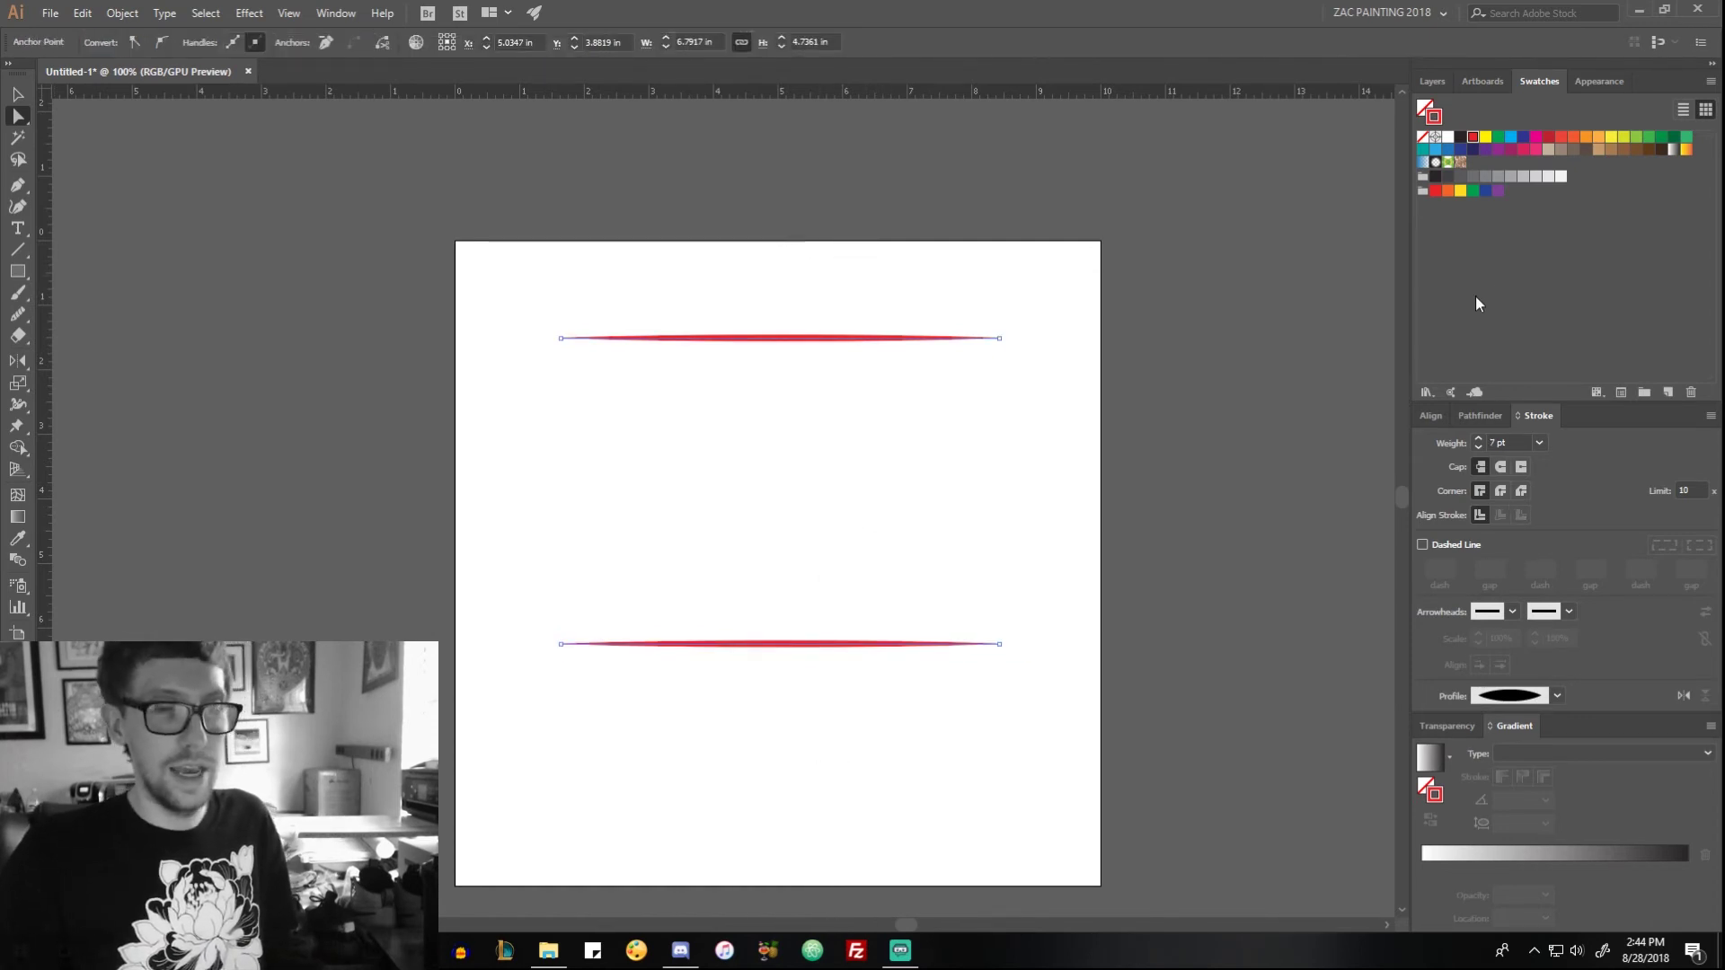
left_click_drag(829, 397, 782, 241)
left_click(1231, 371)
left_click_drag(958, 384, 774, 263)
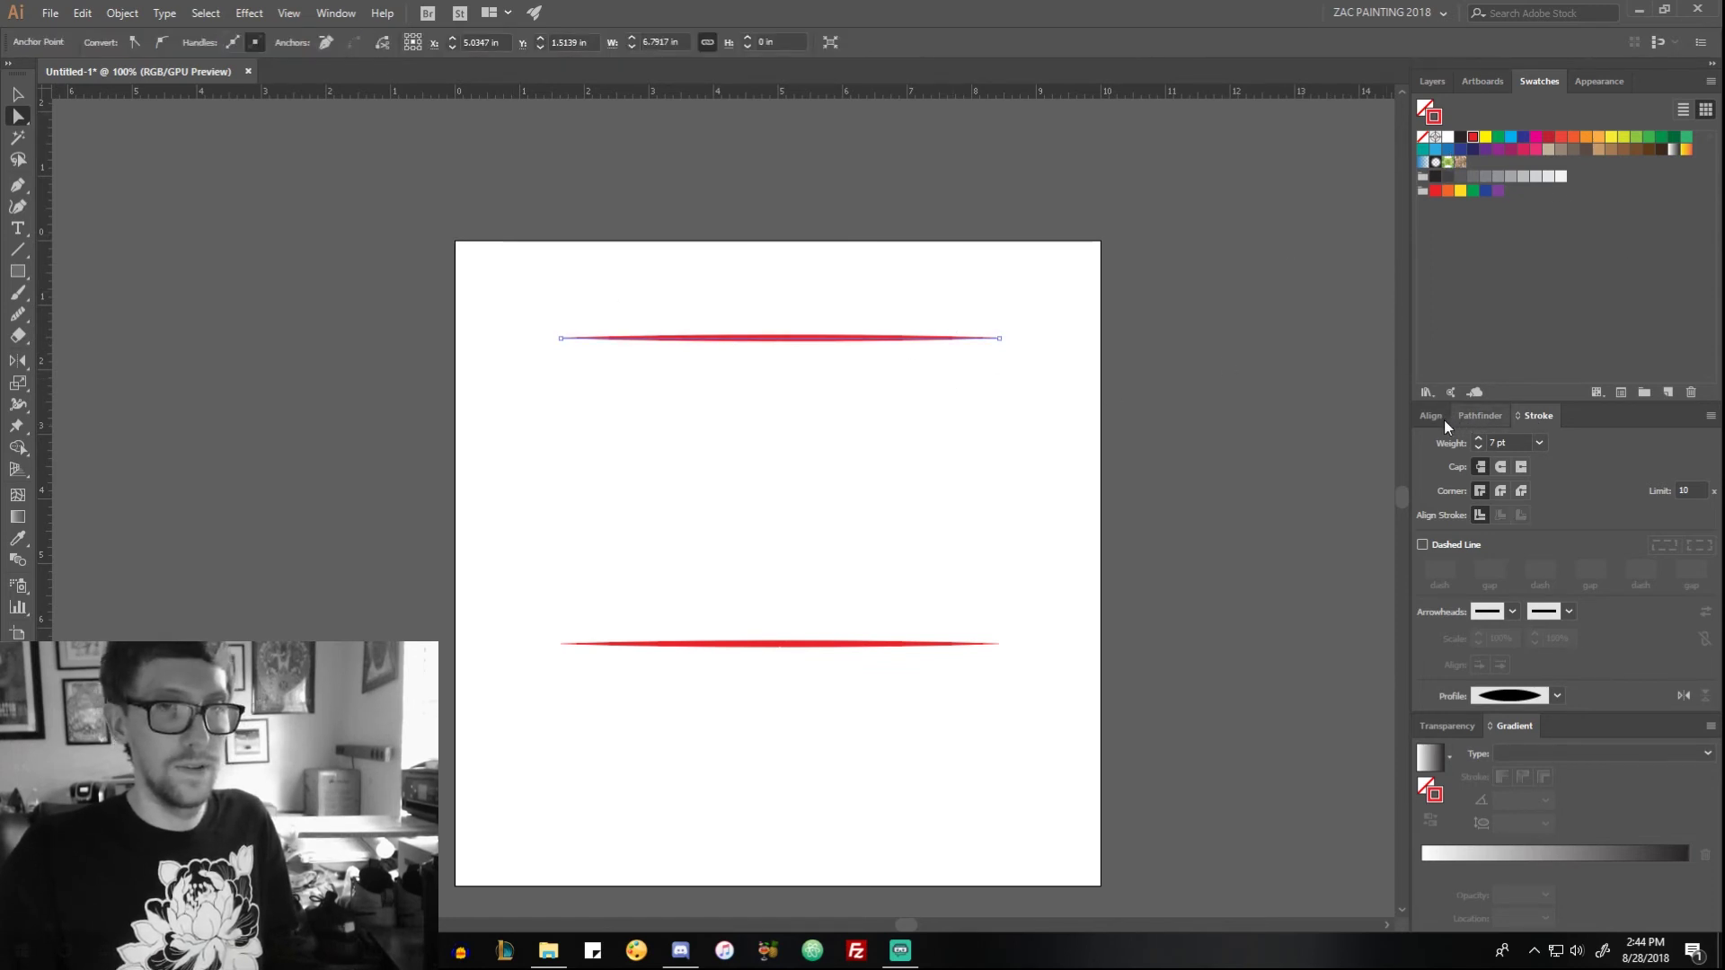
left_click(1446, 726)
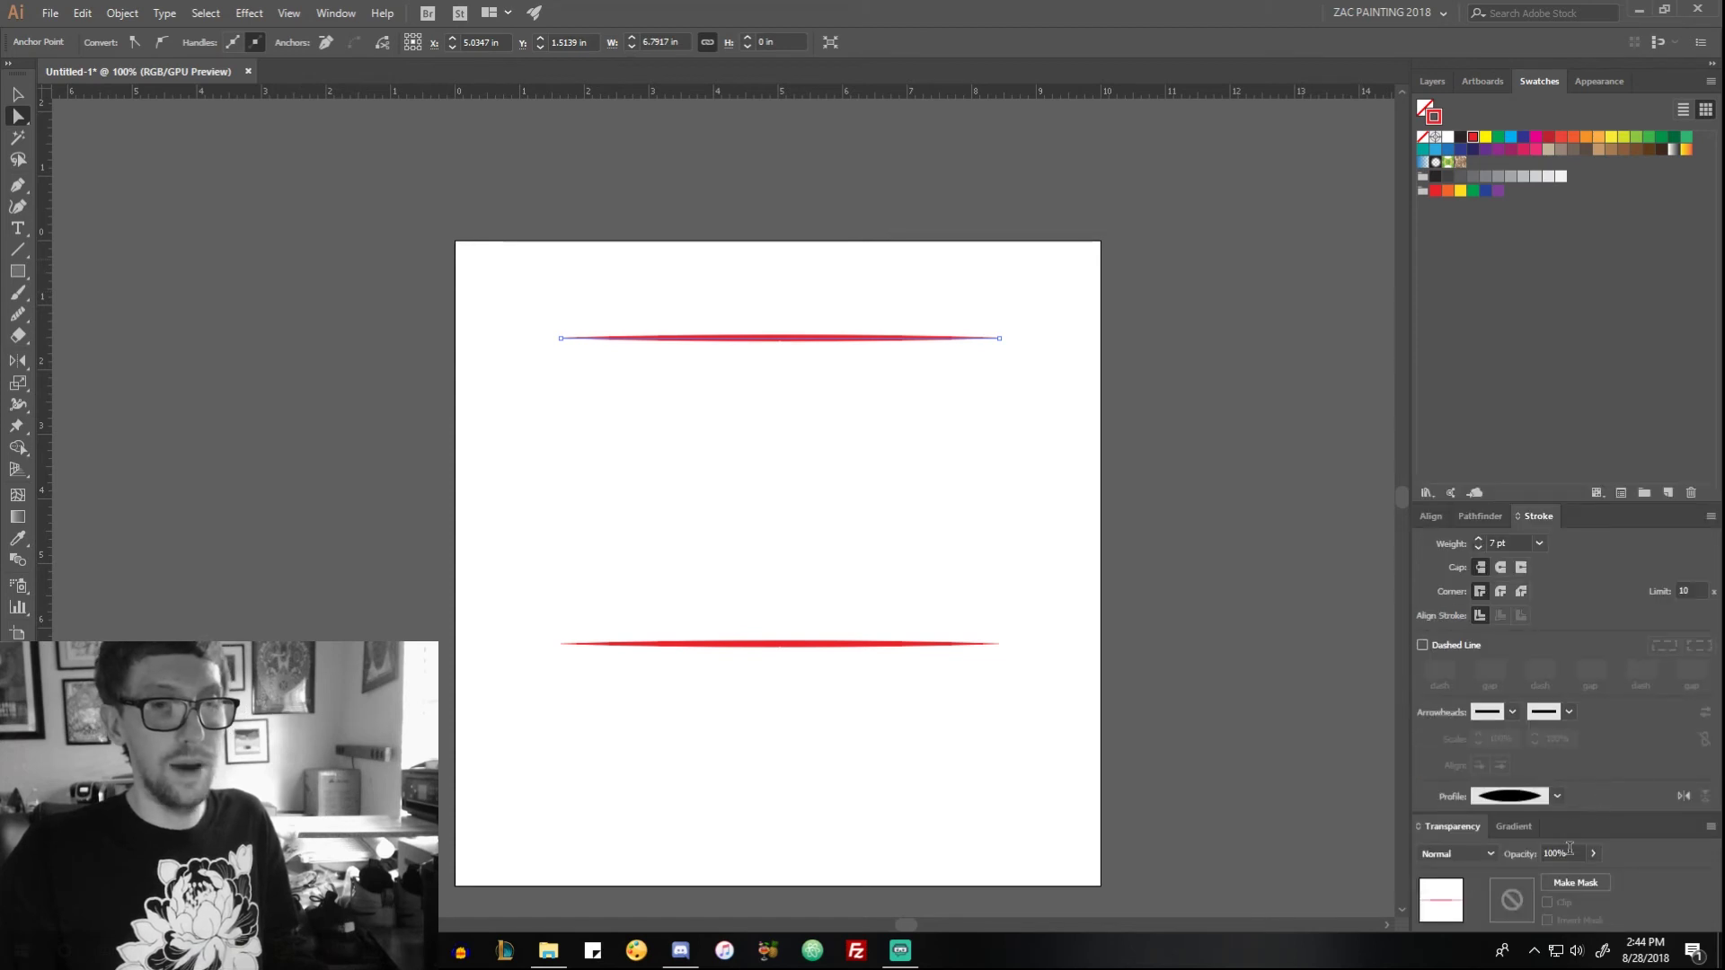
left_click_drag(1570, 849, 1244, 819)
type("50")
key("Return")
left_click(1244, 819)
key("v")
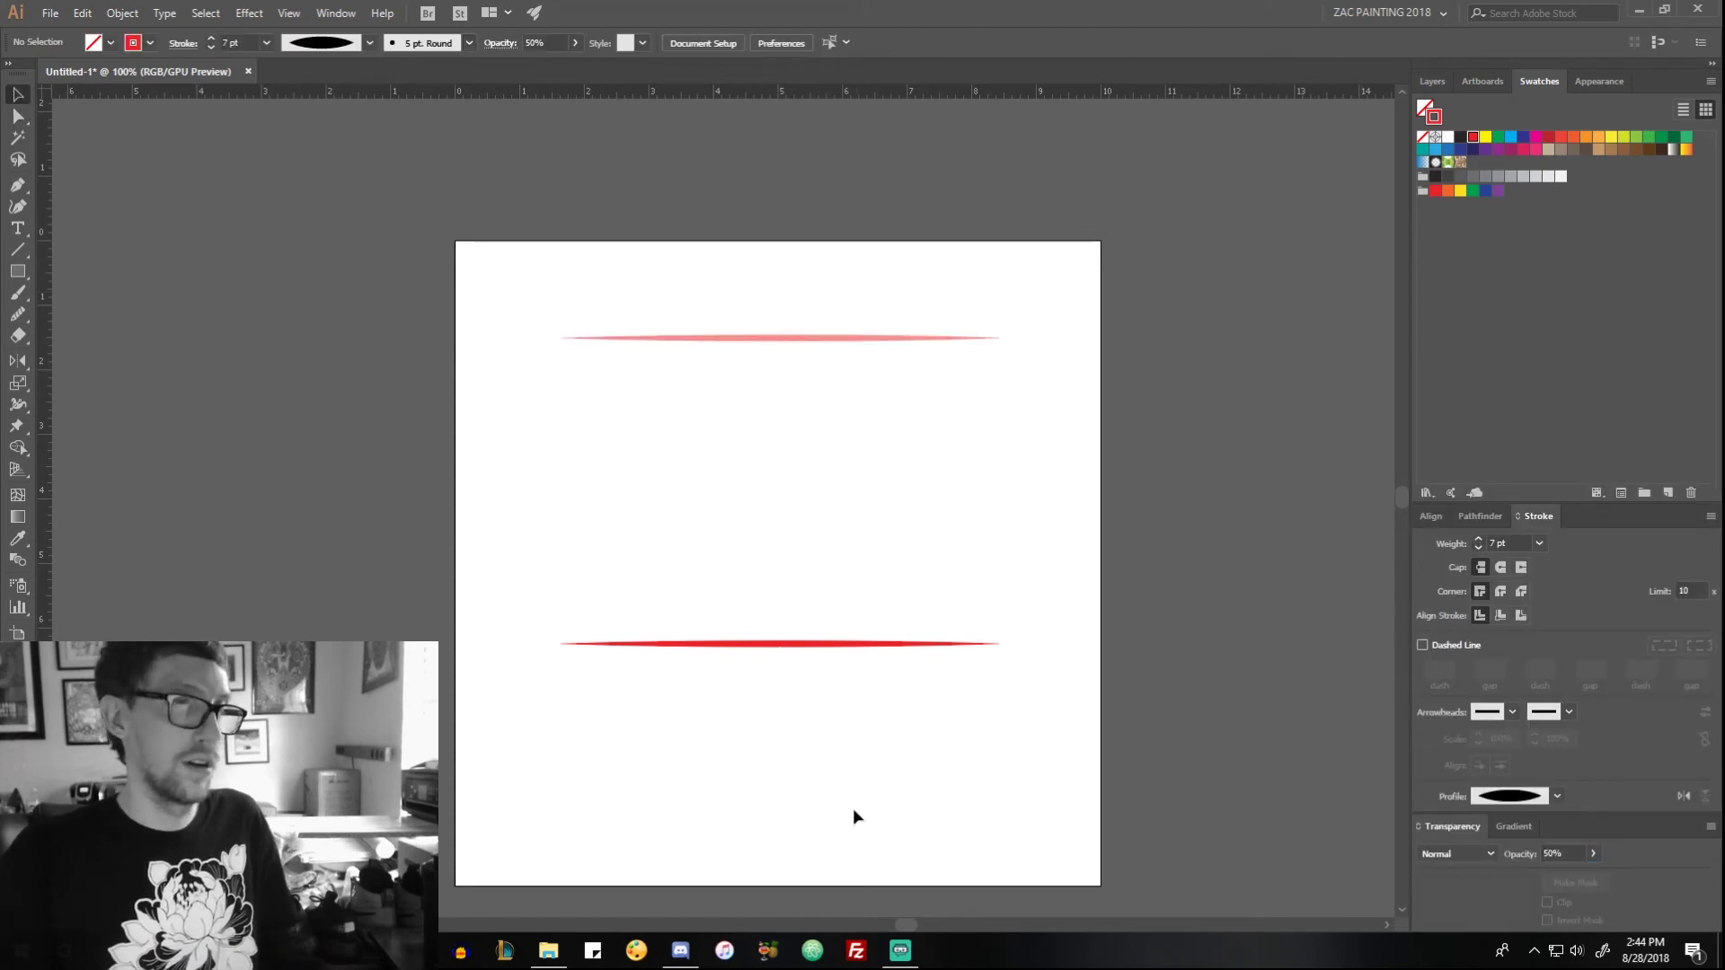
Step: Try to blend the 50% opaque upper tapered line with the fully opaque lower one
left_click_drag(849, 795, 804, 149)
key("ctrl+alt+b")
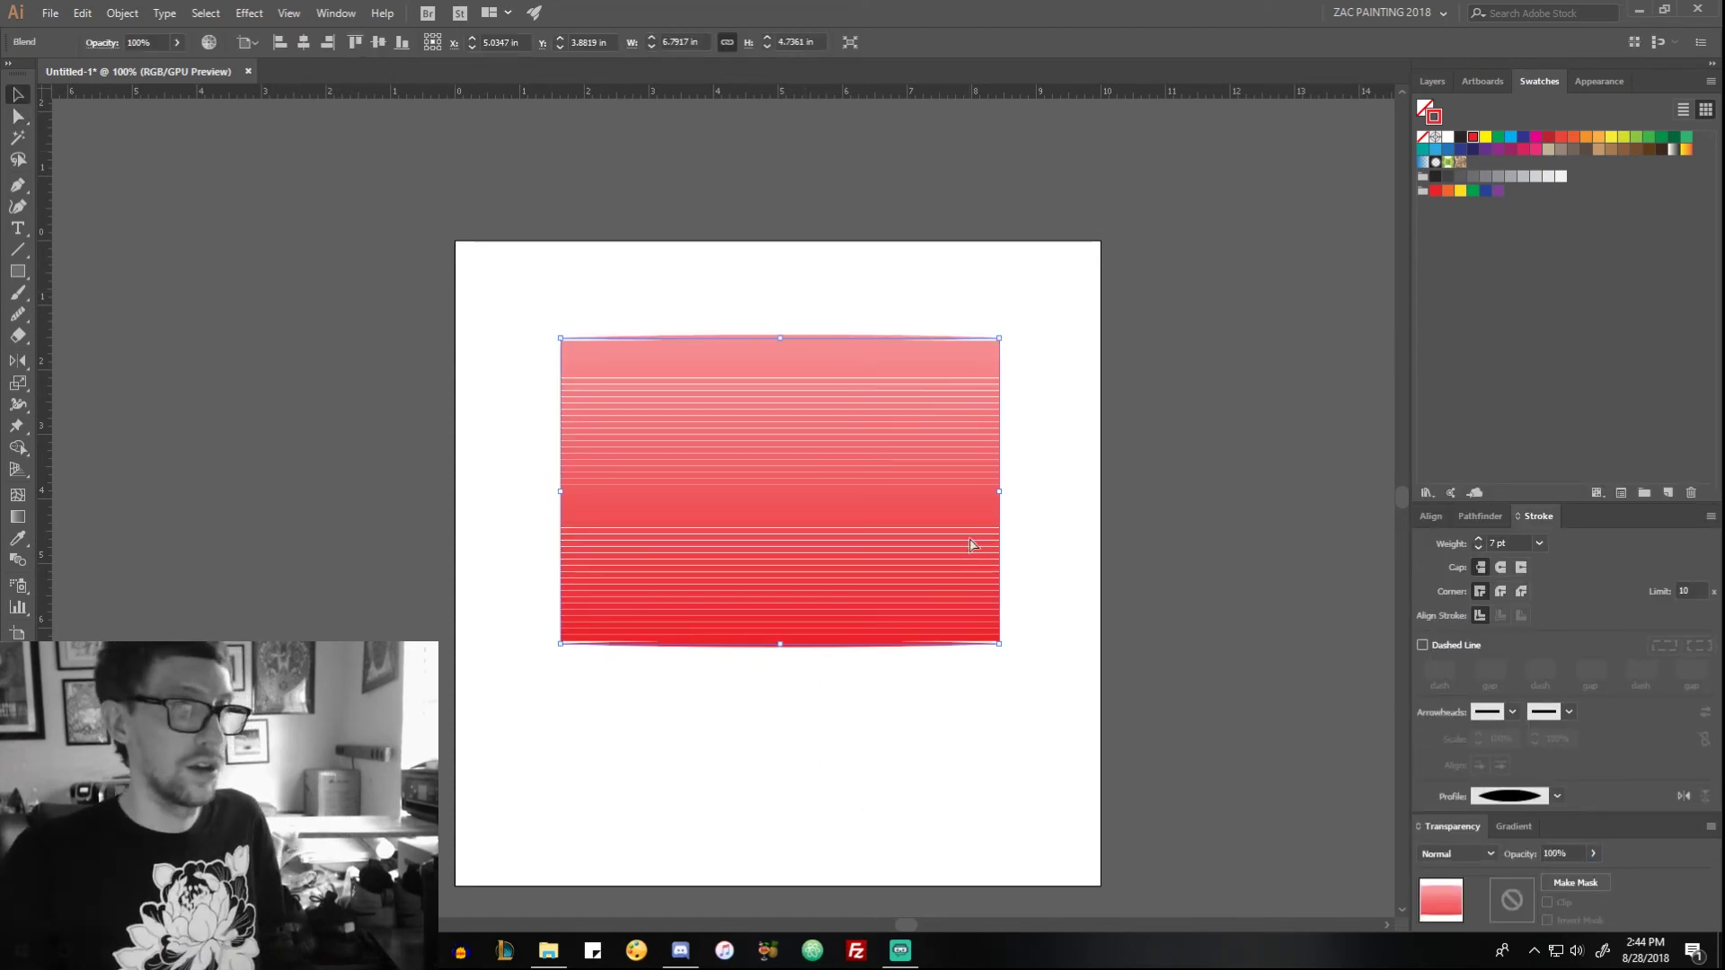
key("ctrl+z")
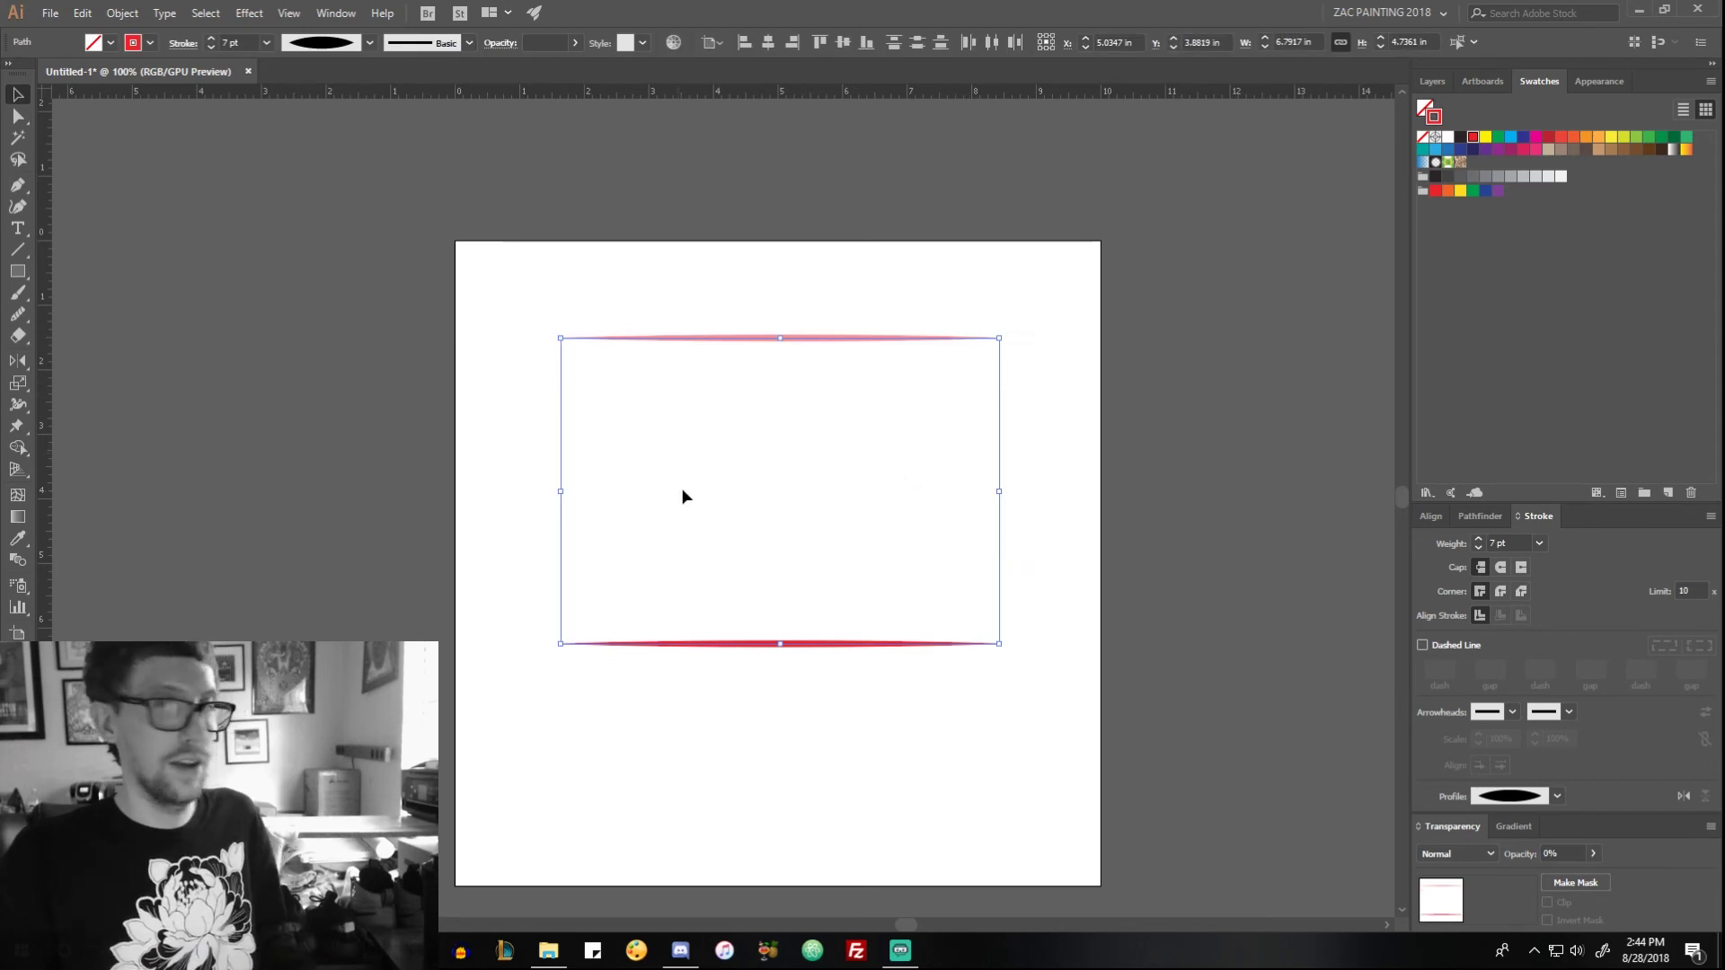
Step: Set the width profile of both lines to Uniform
left_click(1557, 796)
left_click(1545, 567)
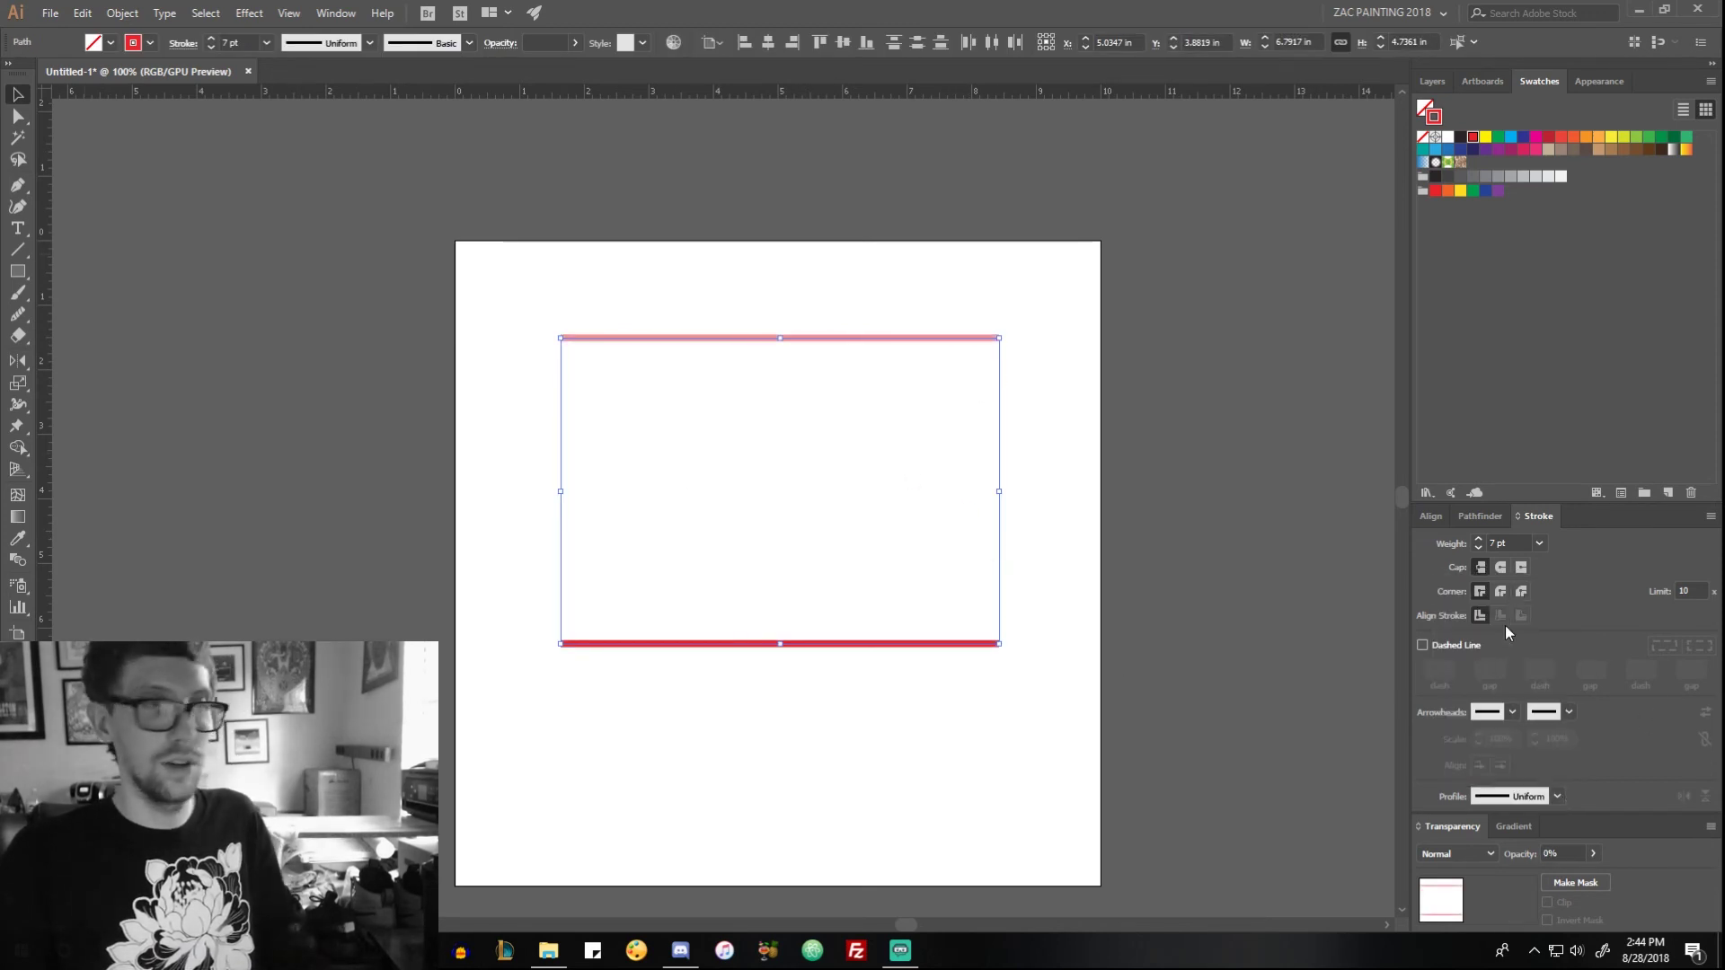
key("alt+o")
key("e")
key("Escape")
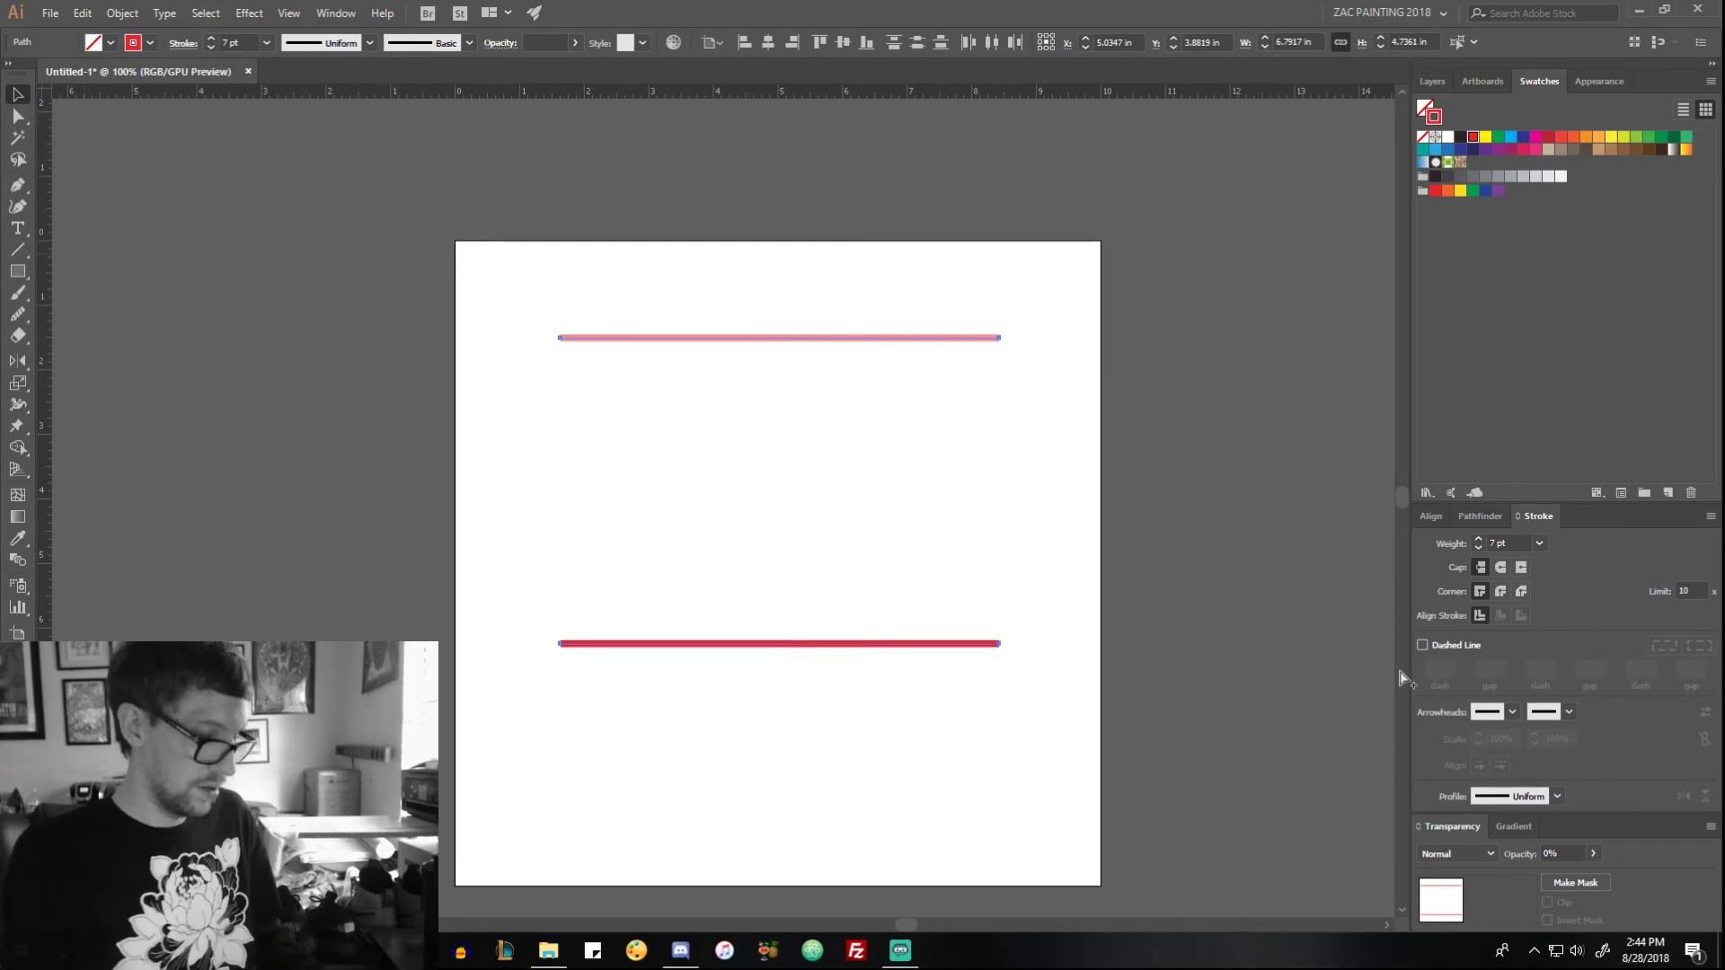
Step: Blend the semi-transparent upper line with the opaque lower one, deselect the blend and inspect it up close
key("ctrl+alt+b")
left_click(1049, 446)
scroll(1046, 436, "up", 3)
left_click_drag(773, 349, 1312, 142)
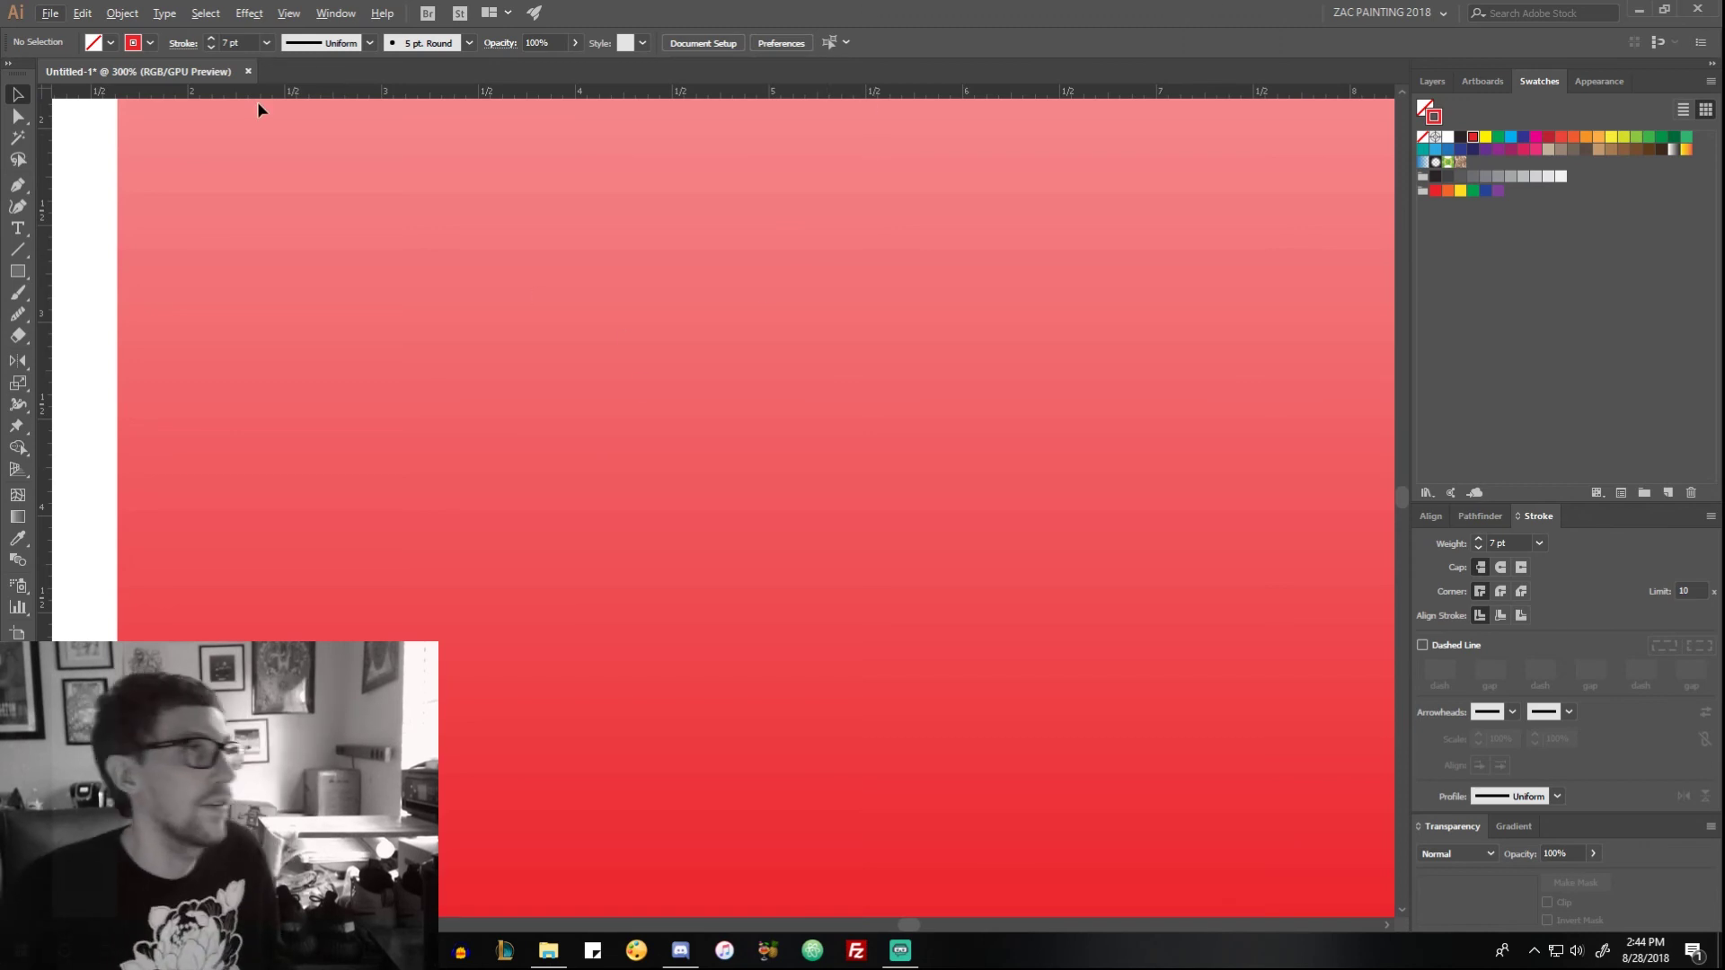
scroll(512, 287, "down", 1)
scroll(640, 238, "down", 1)
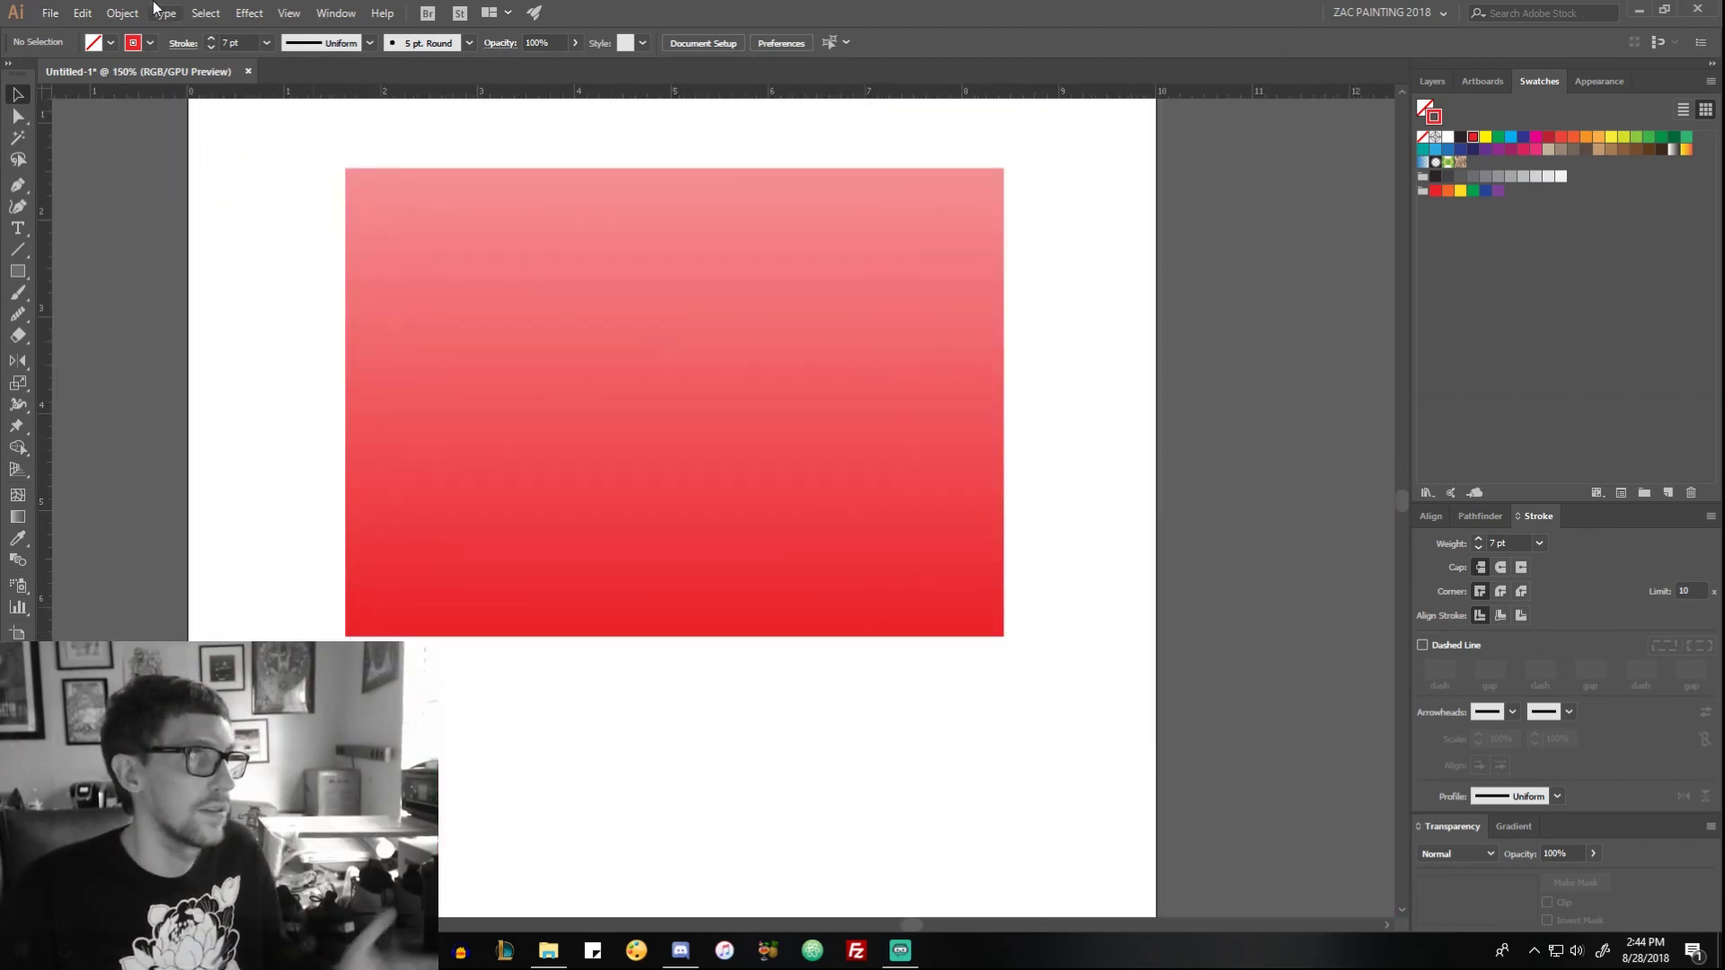
Step: Try the Specified Steps spacing and another spacing method in the blend options without a blend selected
left_click(122, 12)
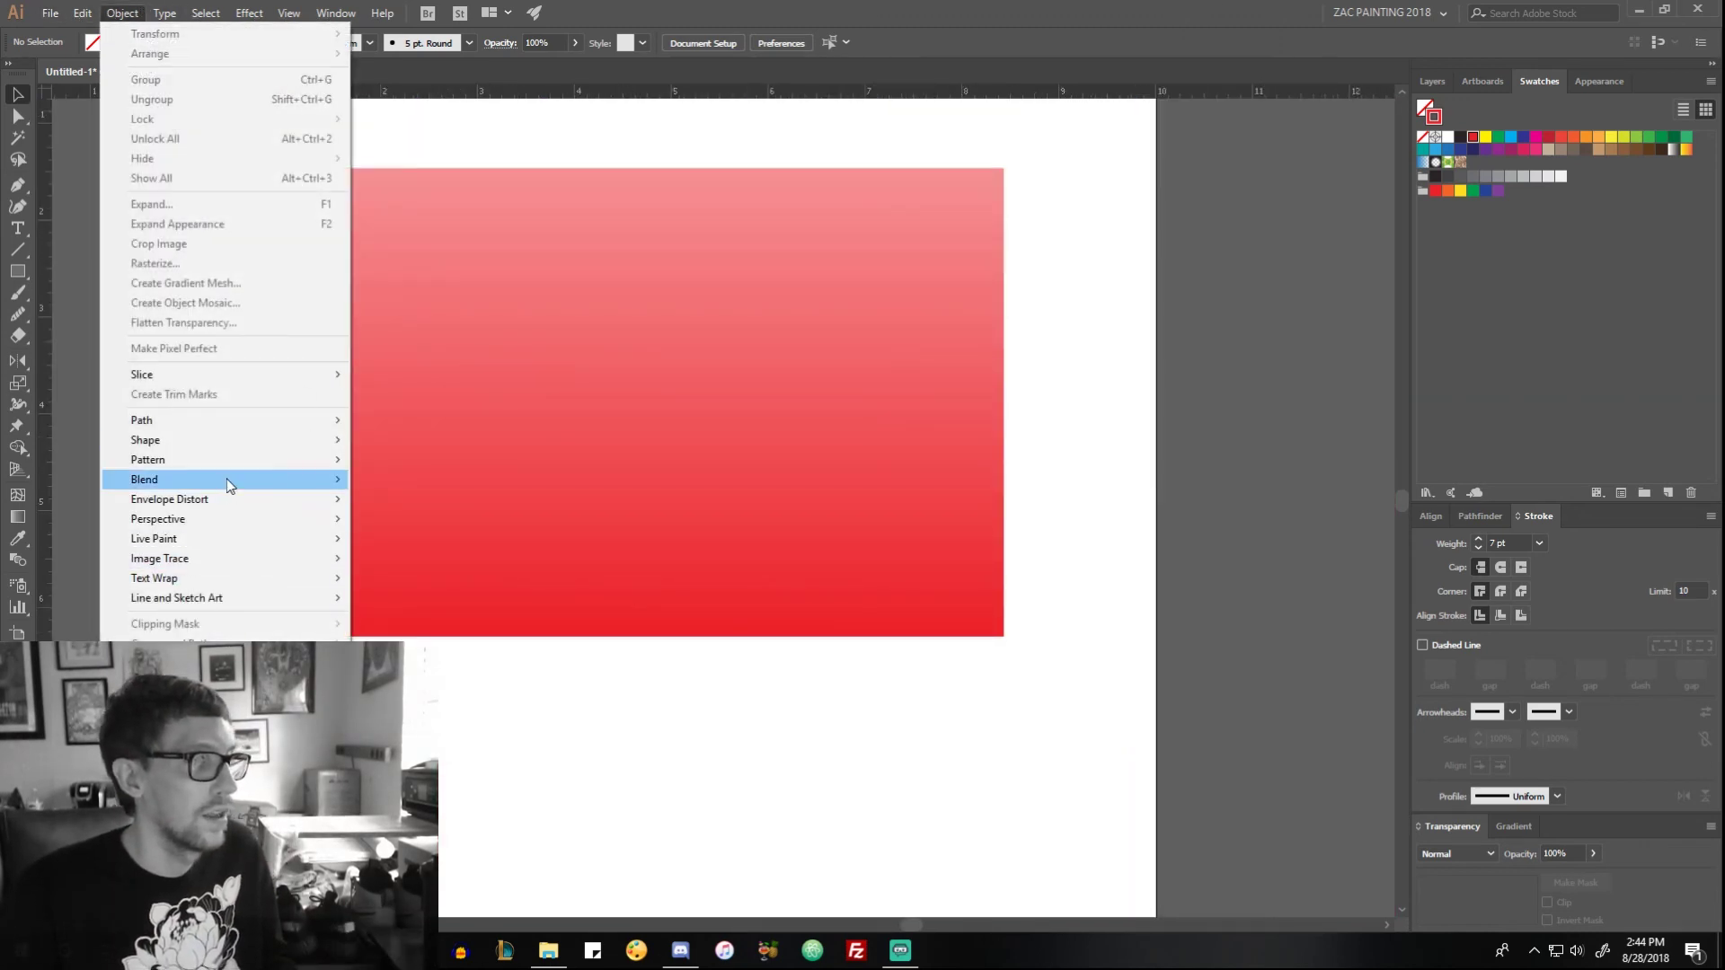
mouse_move(226, 478)
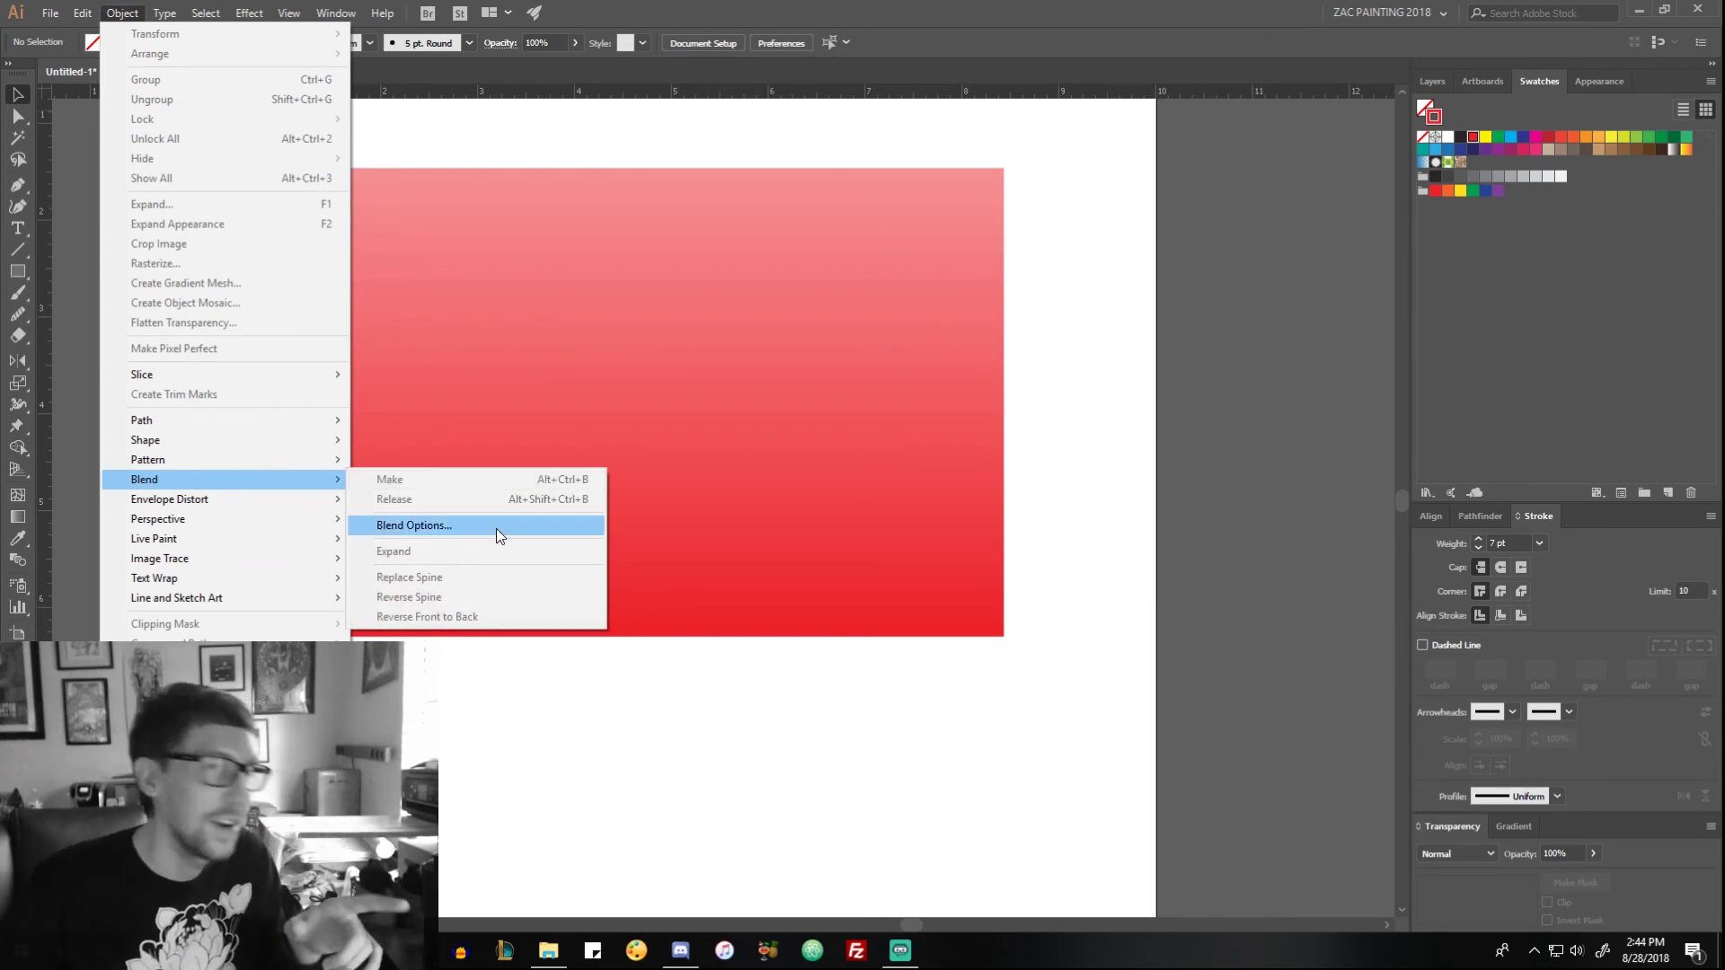
left_click(496, 528)
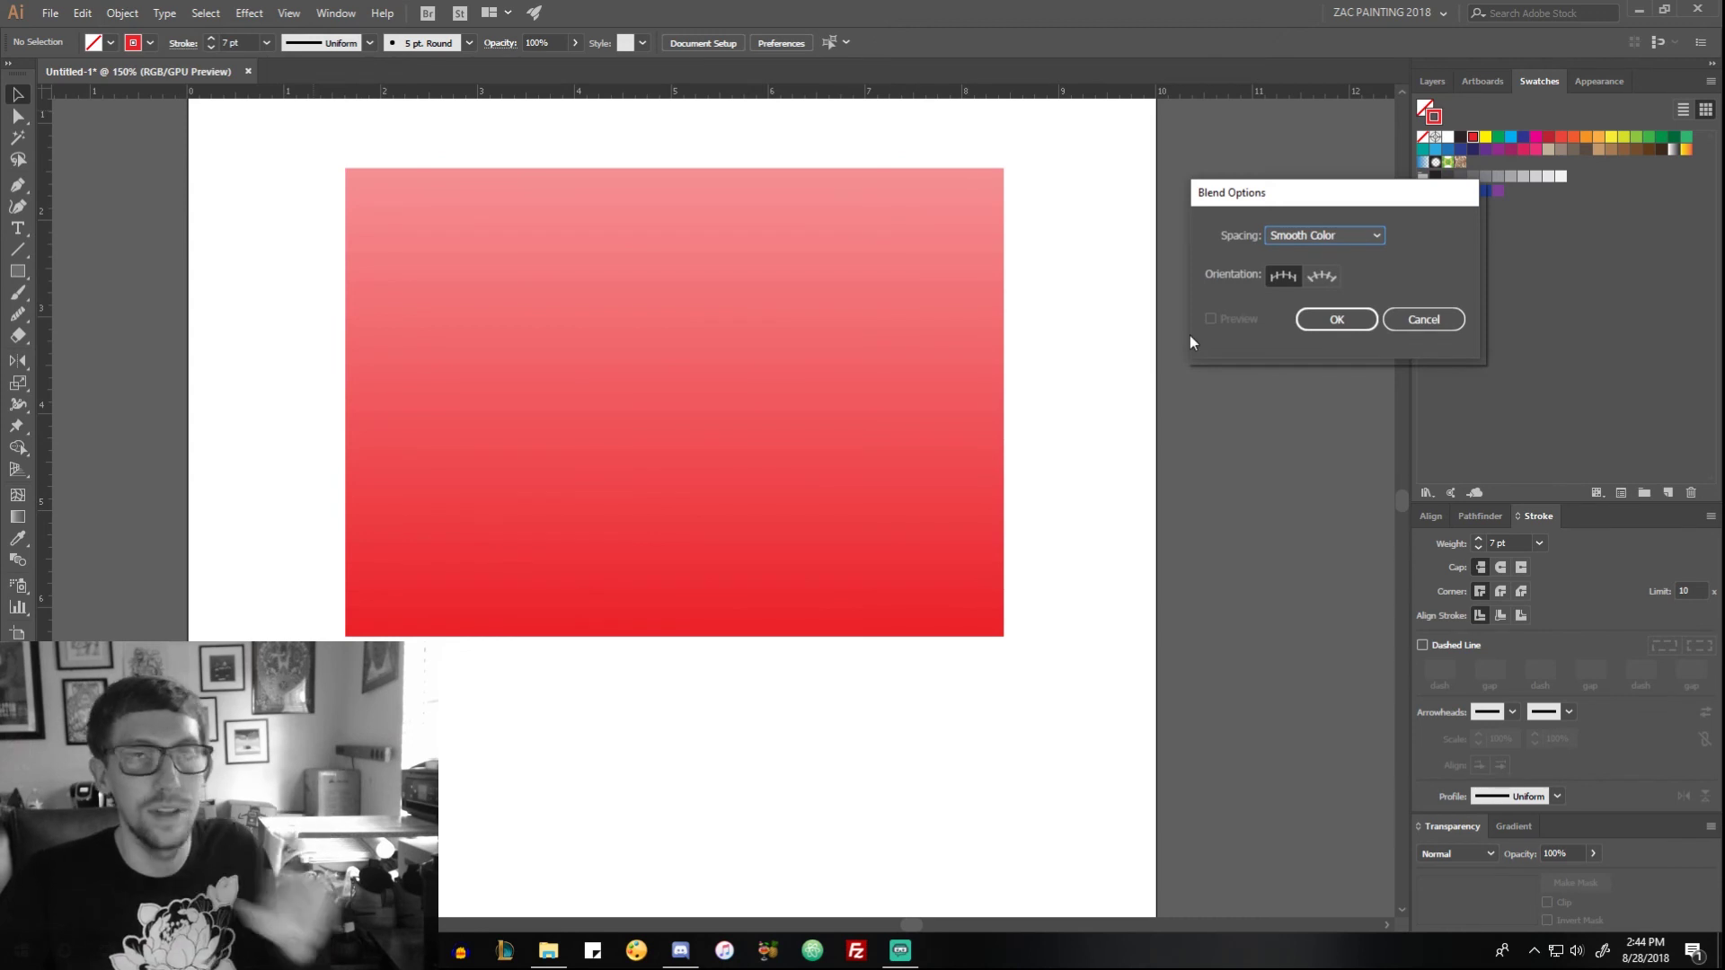
left_click(1347, 235)
left_click(1348, 273)
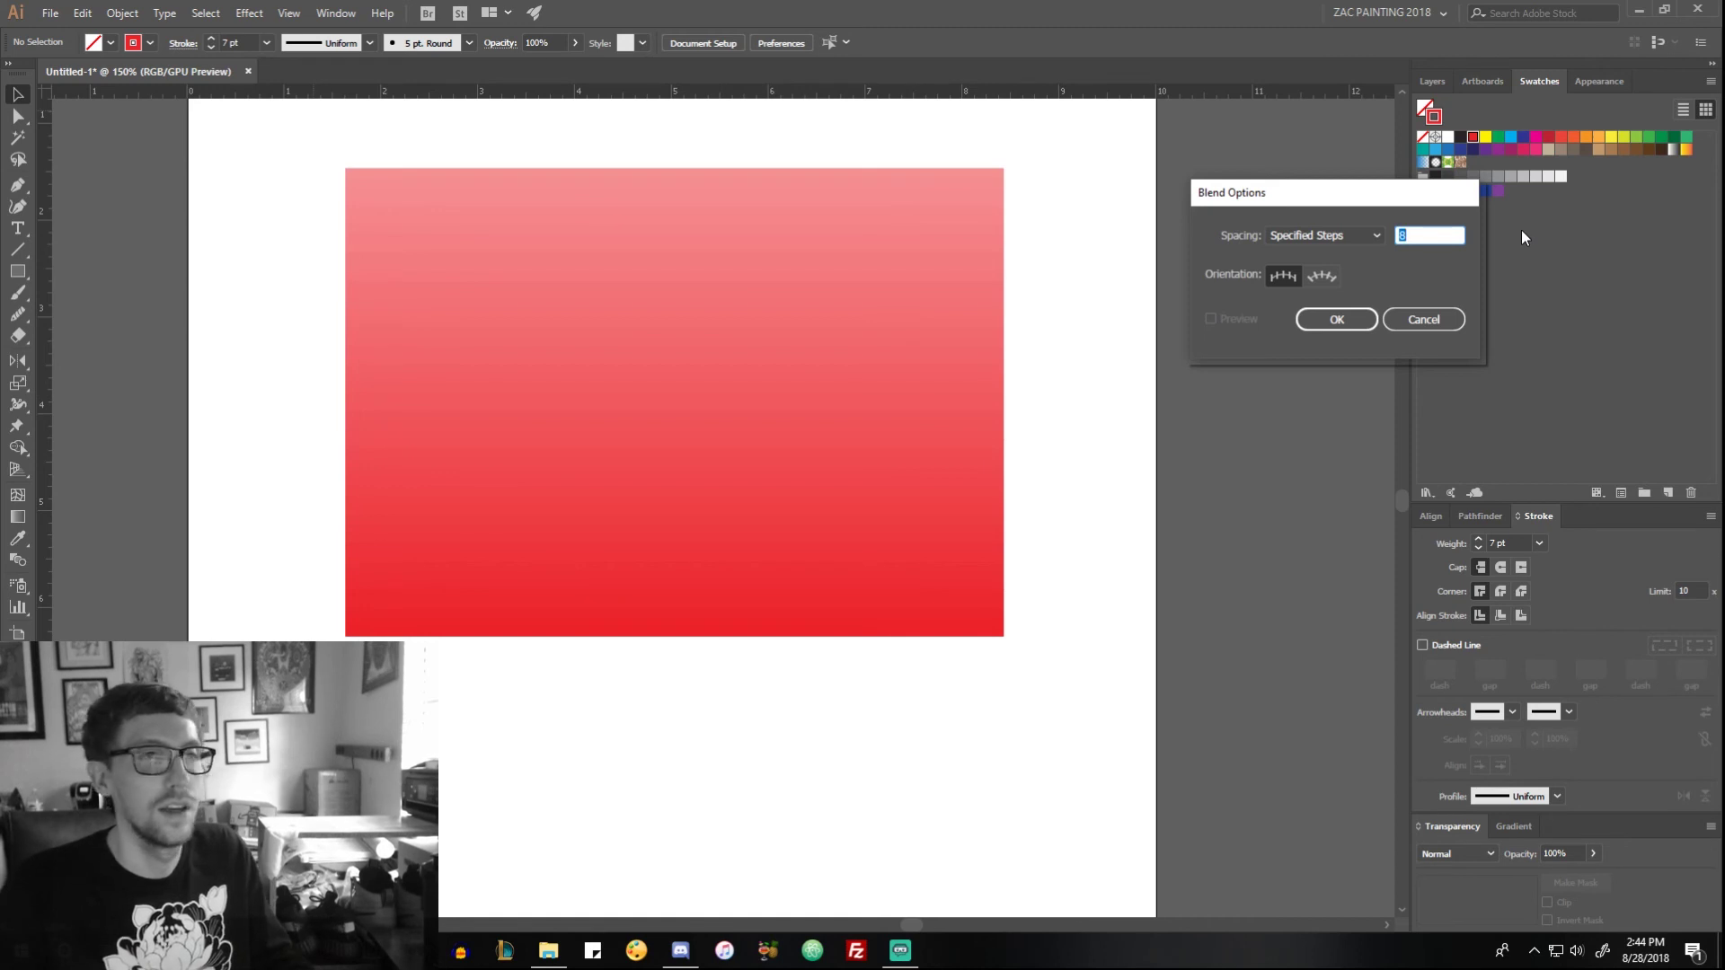
left_click(1358, 237)
left_click(1346, 295)
left_click(1336, 319)
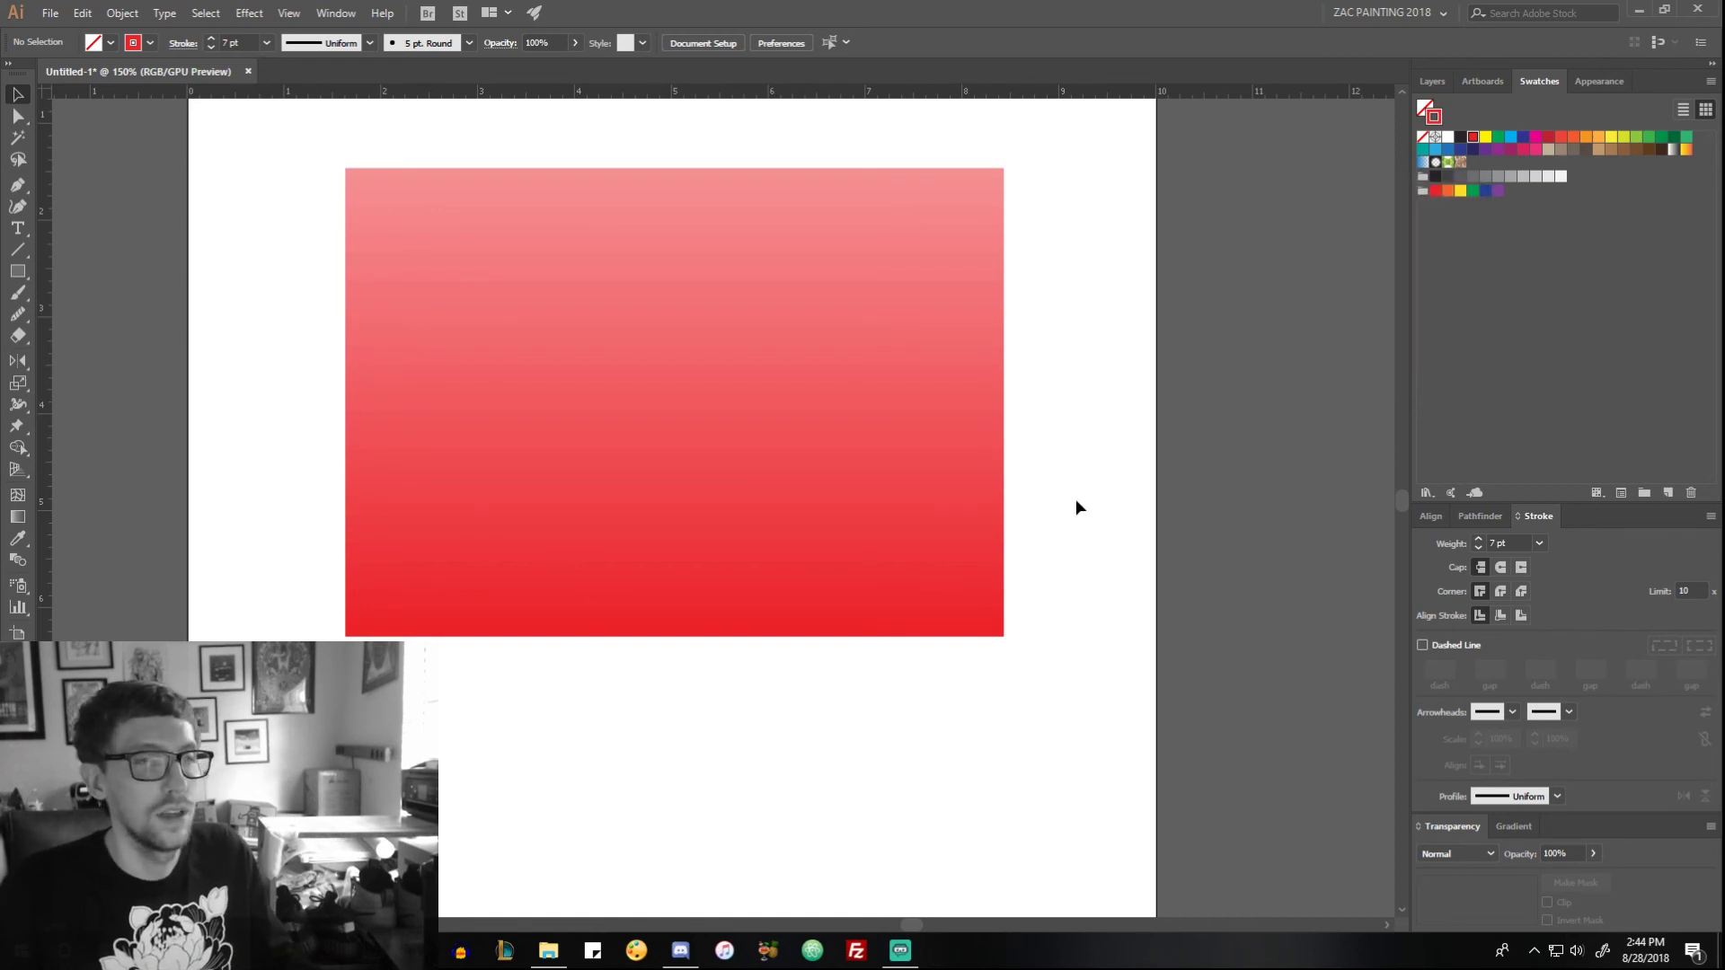
Step: Set the red gradient blend's spacing to 20 specified steps with preview on, then deselect the blend
left_click(552, 419)
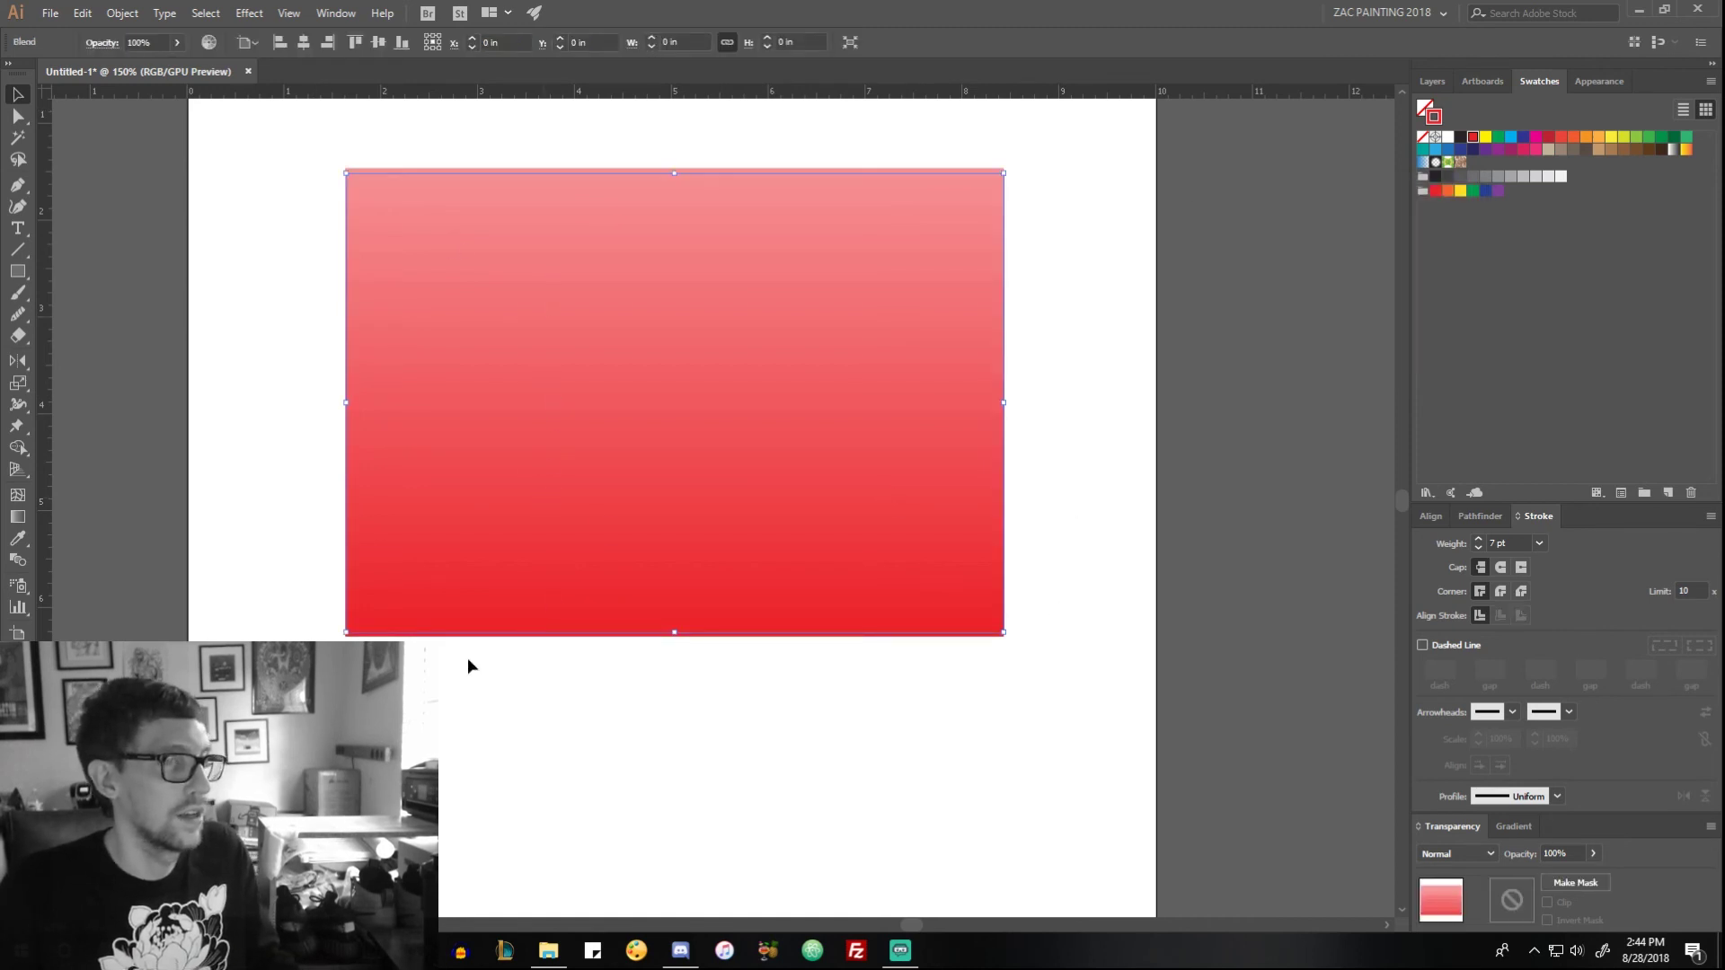
left_click(122, 12)
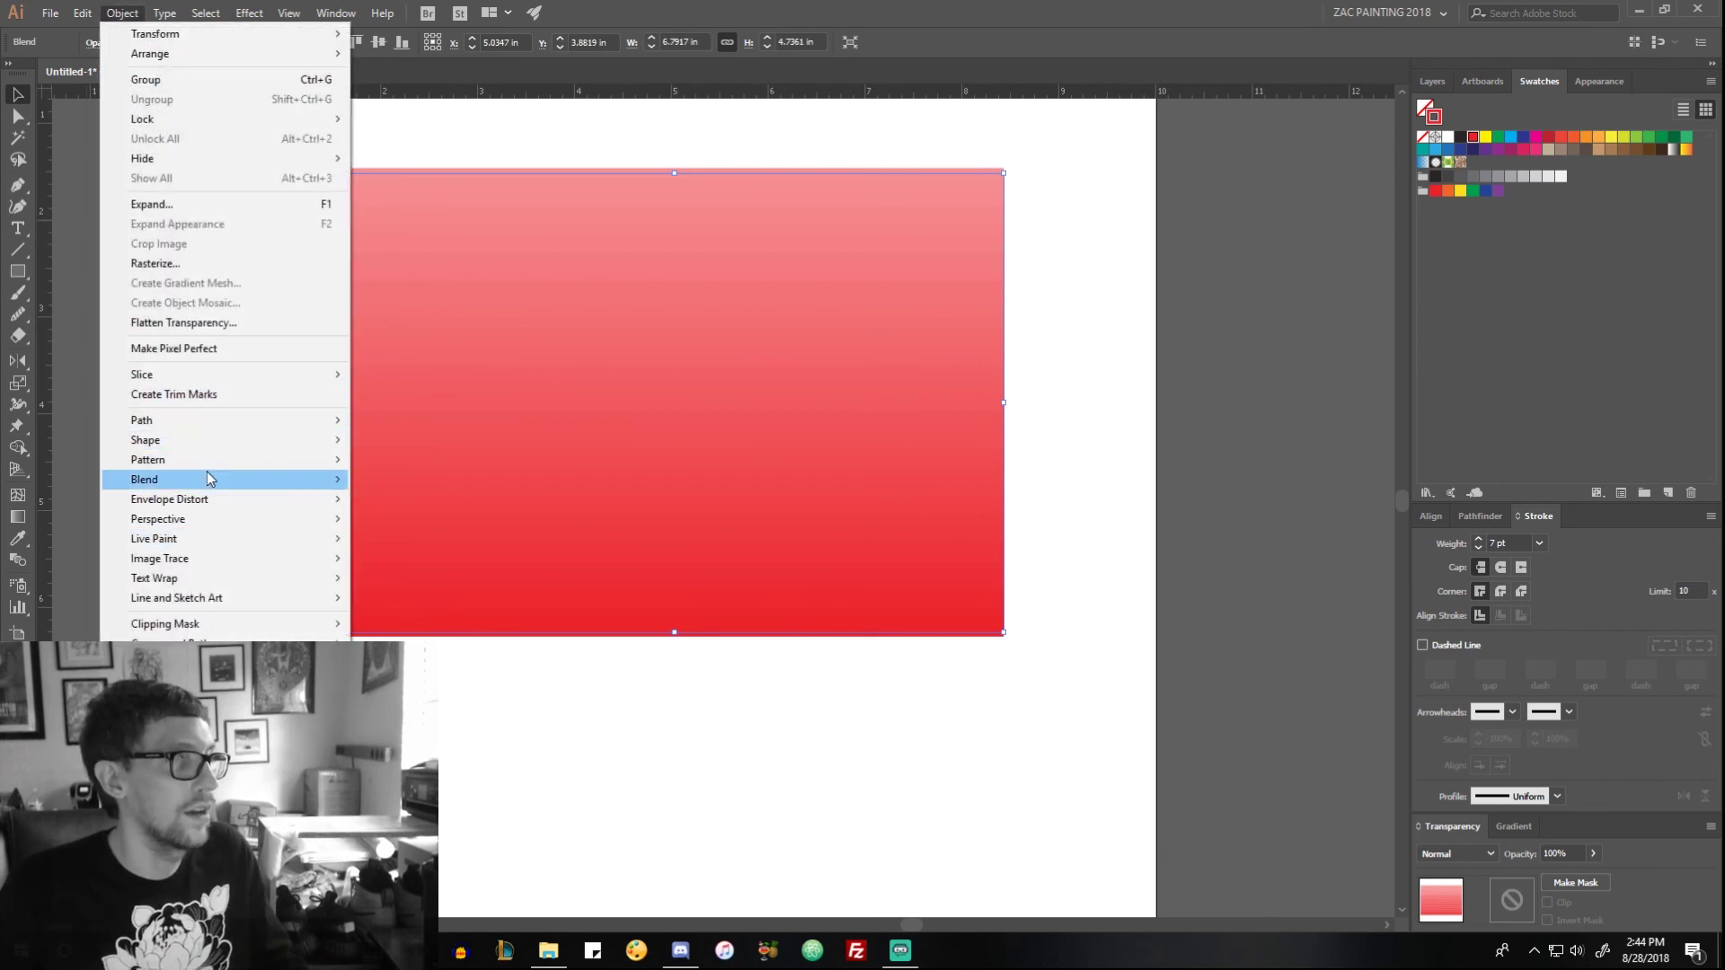
mouse_move(206, 479)
left_click(422, 529)
left_click(1311, 236)
left_click(1319, 274)
left_click(1209, 319)
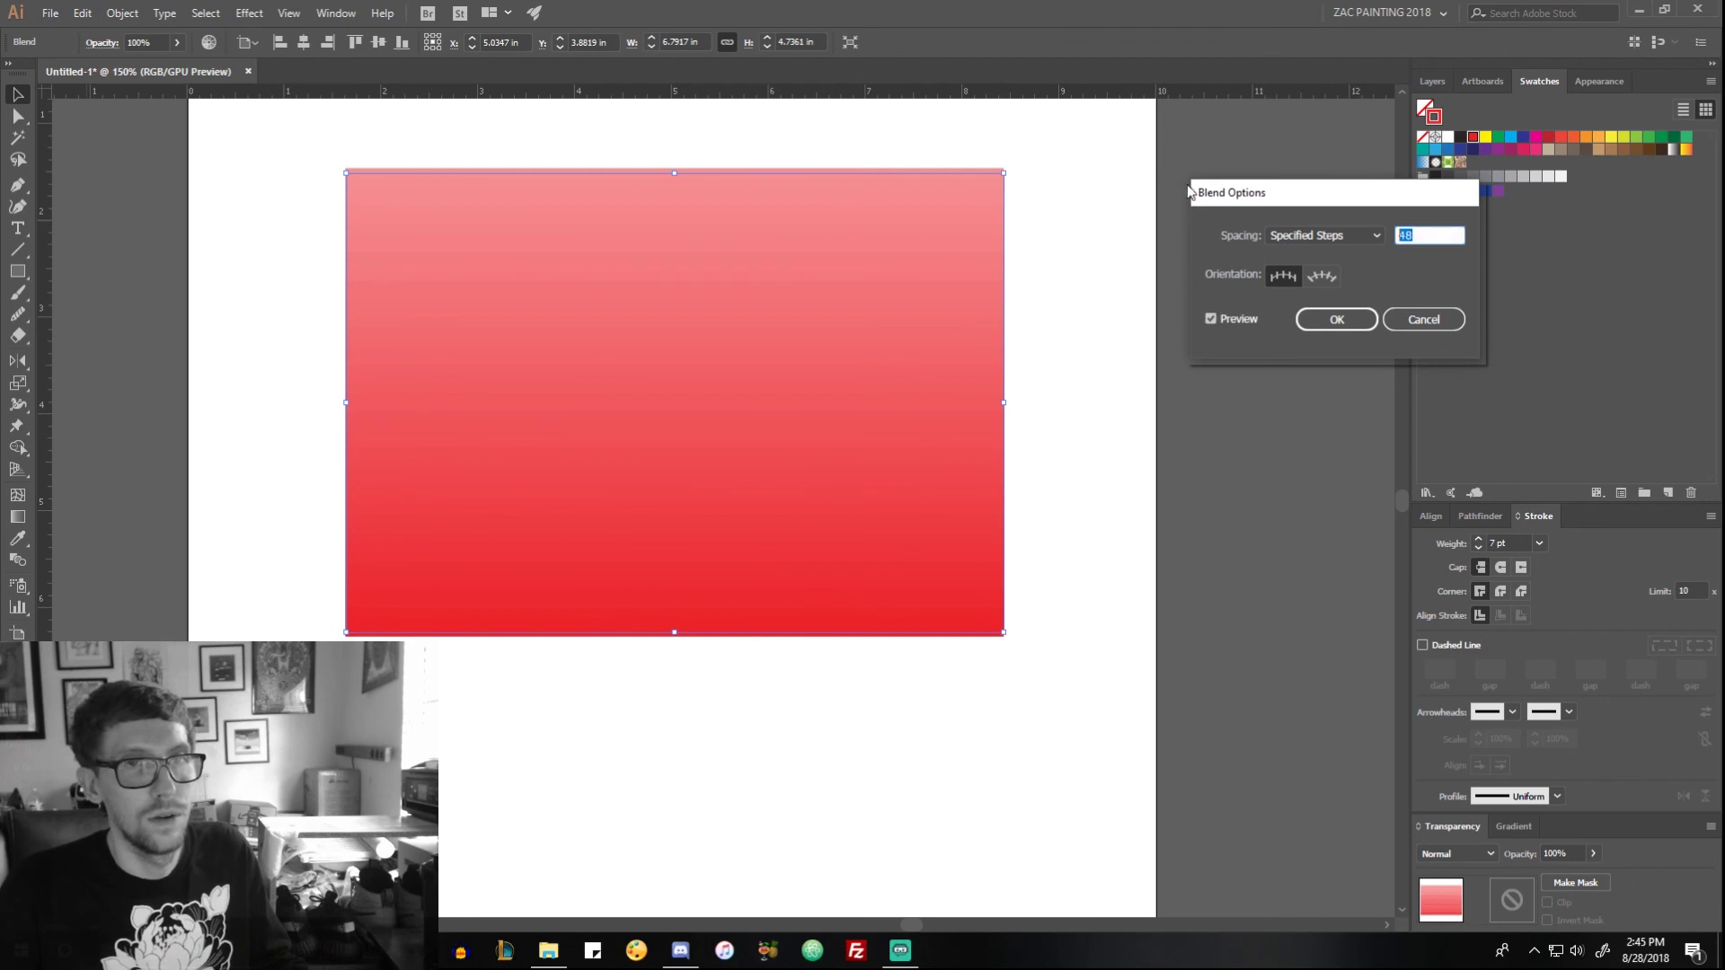
type("20")
key("Return")
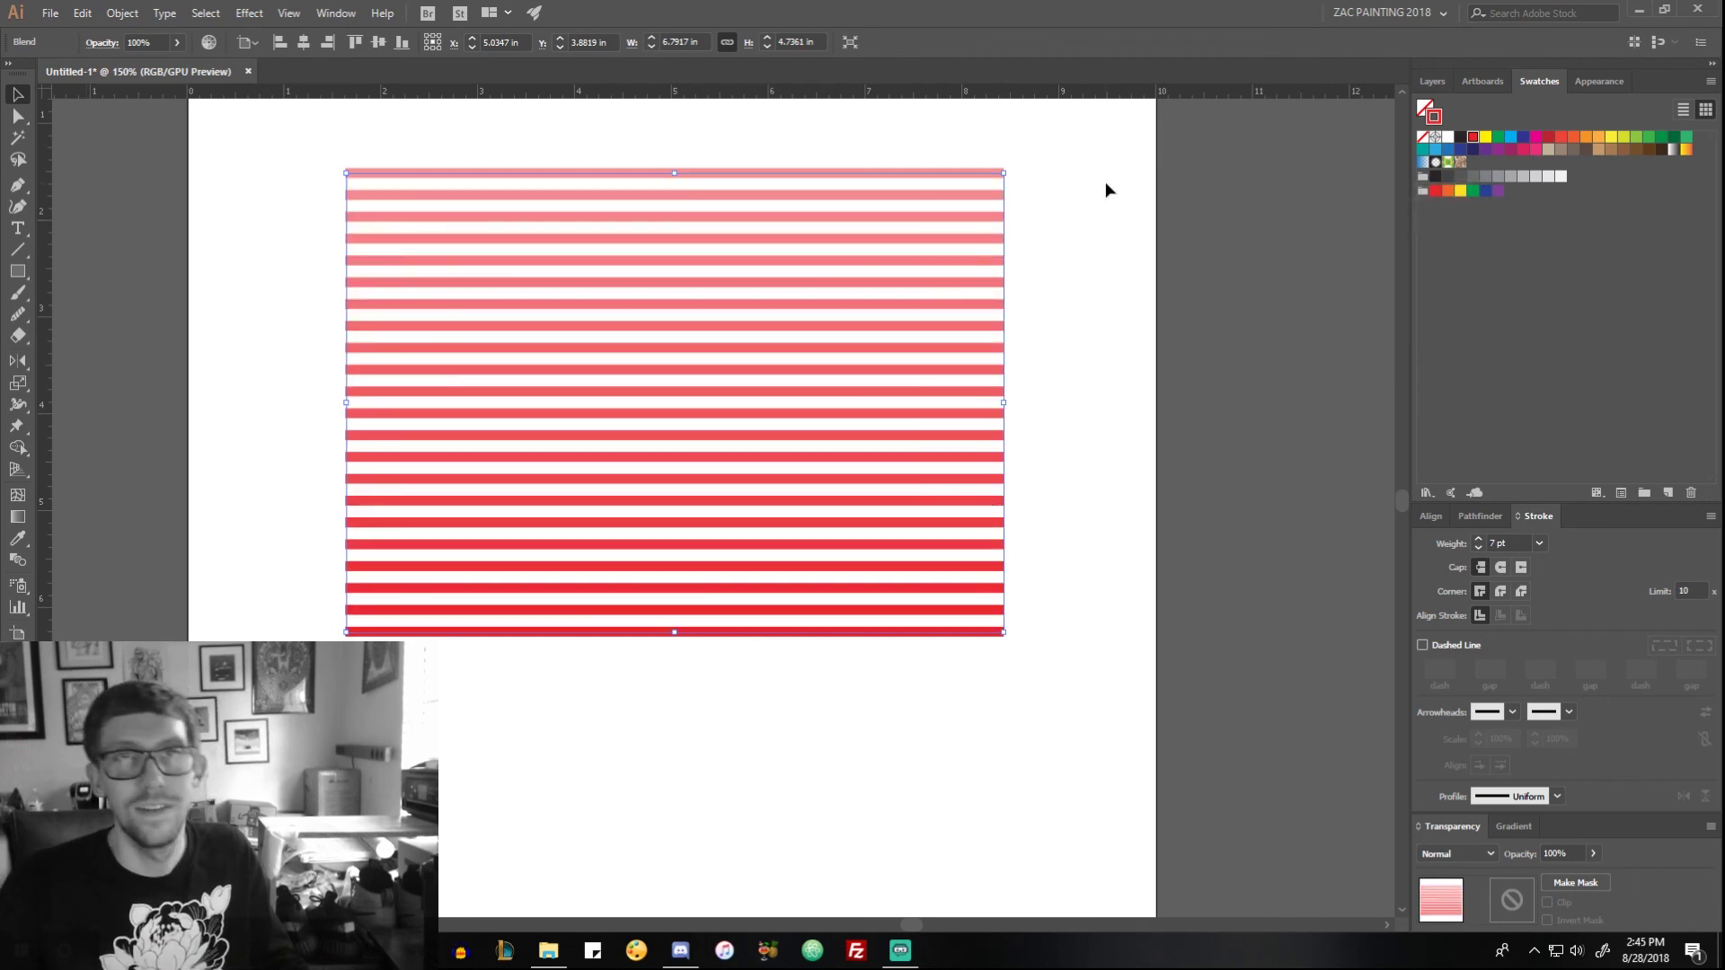
left_click(1104, 182)
scroll(1038, 489, "down", 3)
scroll(1079, 534, "up", 2)
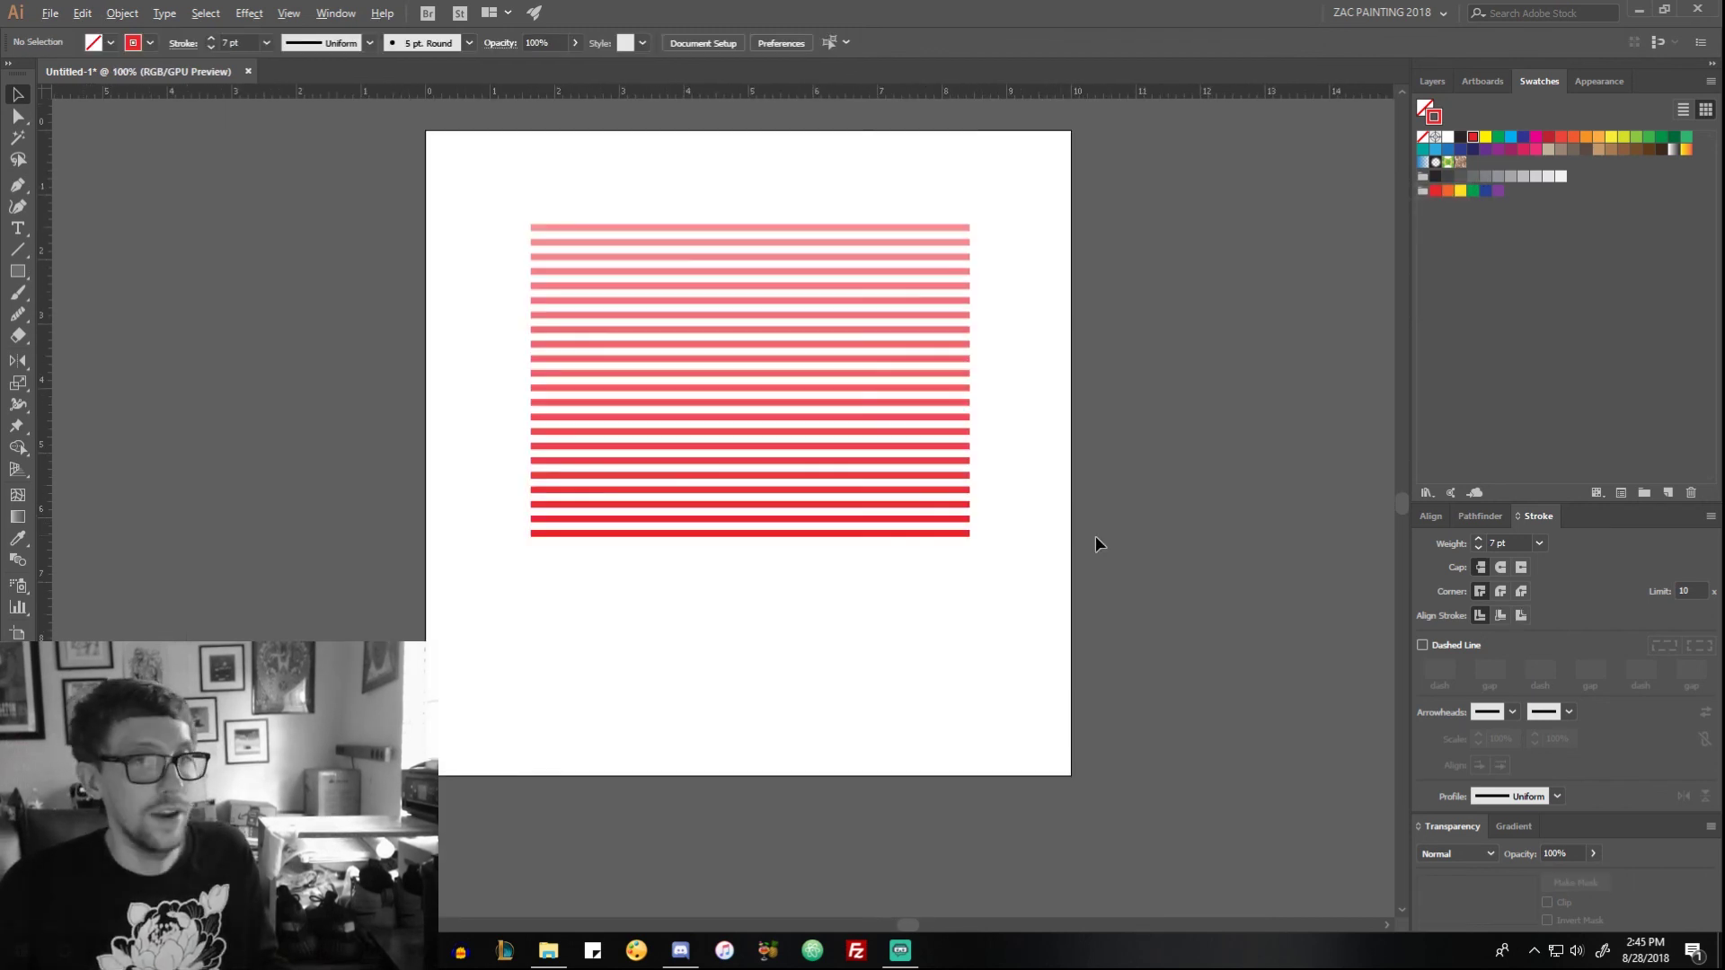
Step: Set the opacity of the blend's uppermost line to 0% so the stripes fade out upward
key("a")
left_click(892, 227)
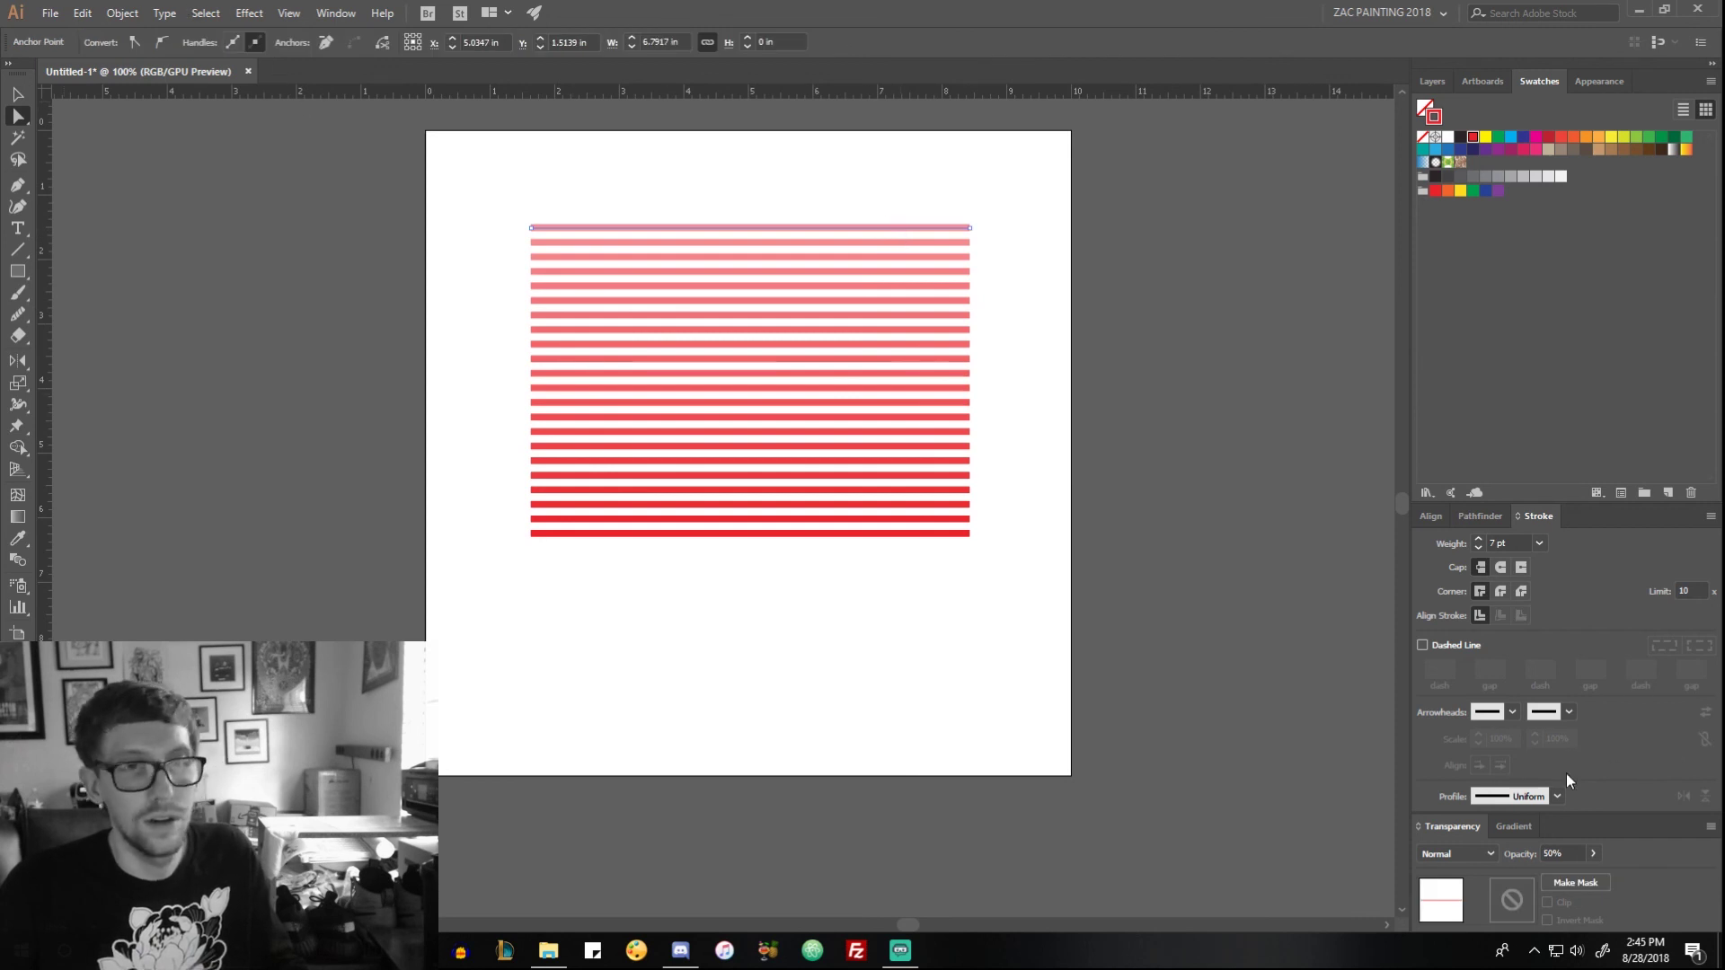
left_click(1574, 847)
type("0")
key("Return")
left_click(1285, 808)
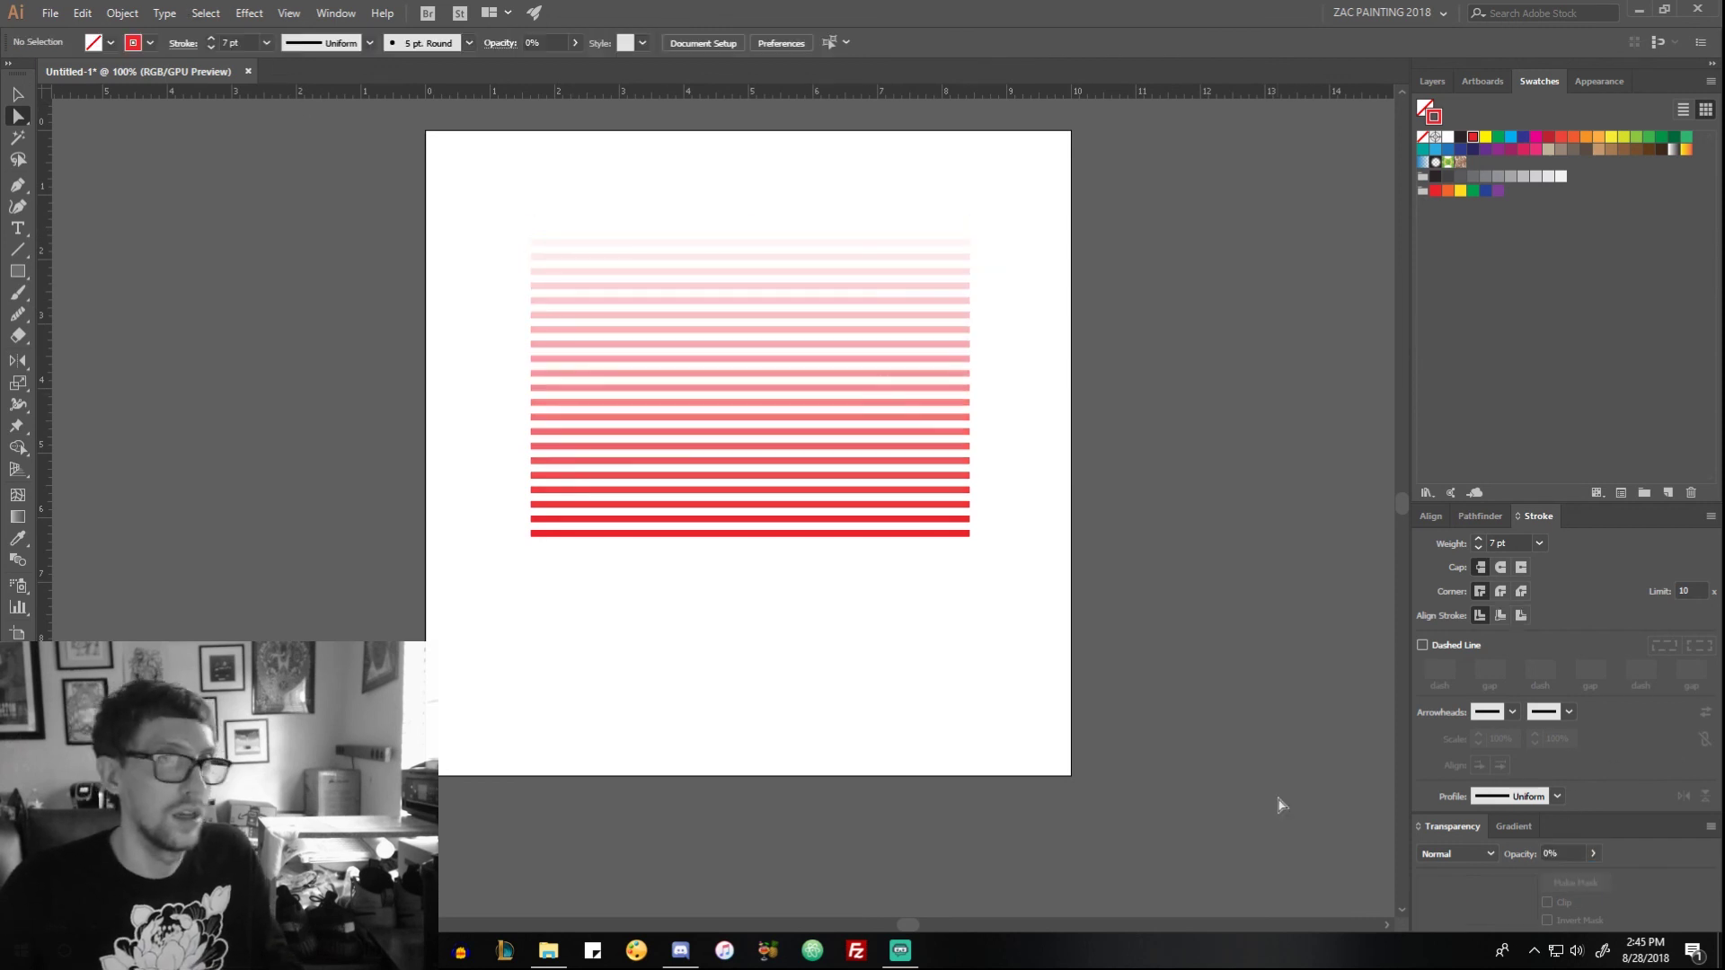
left_click_drag(832, 176, 842, 239)
left_click(1065, 269)
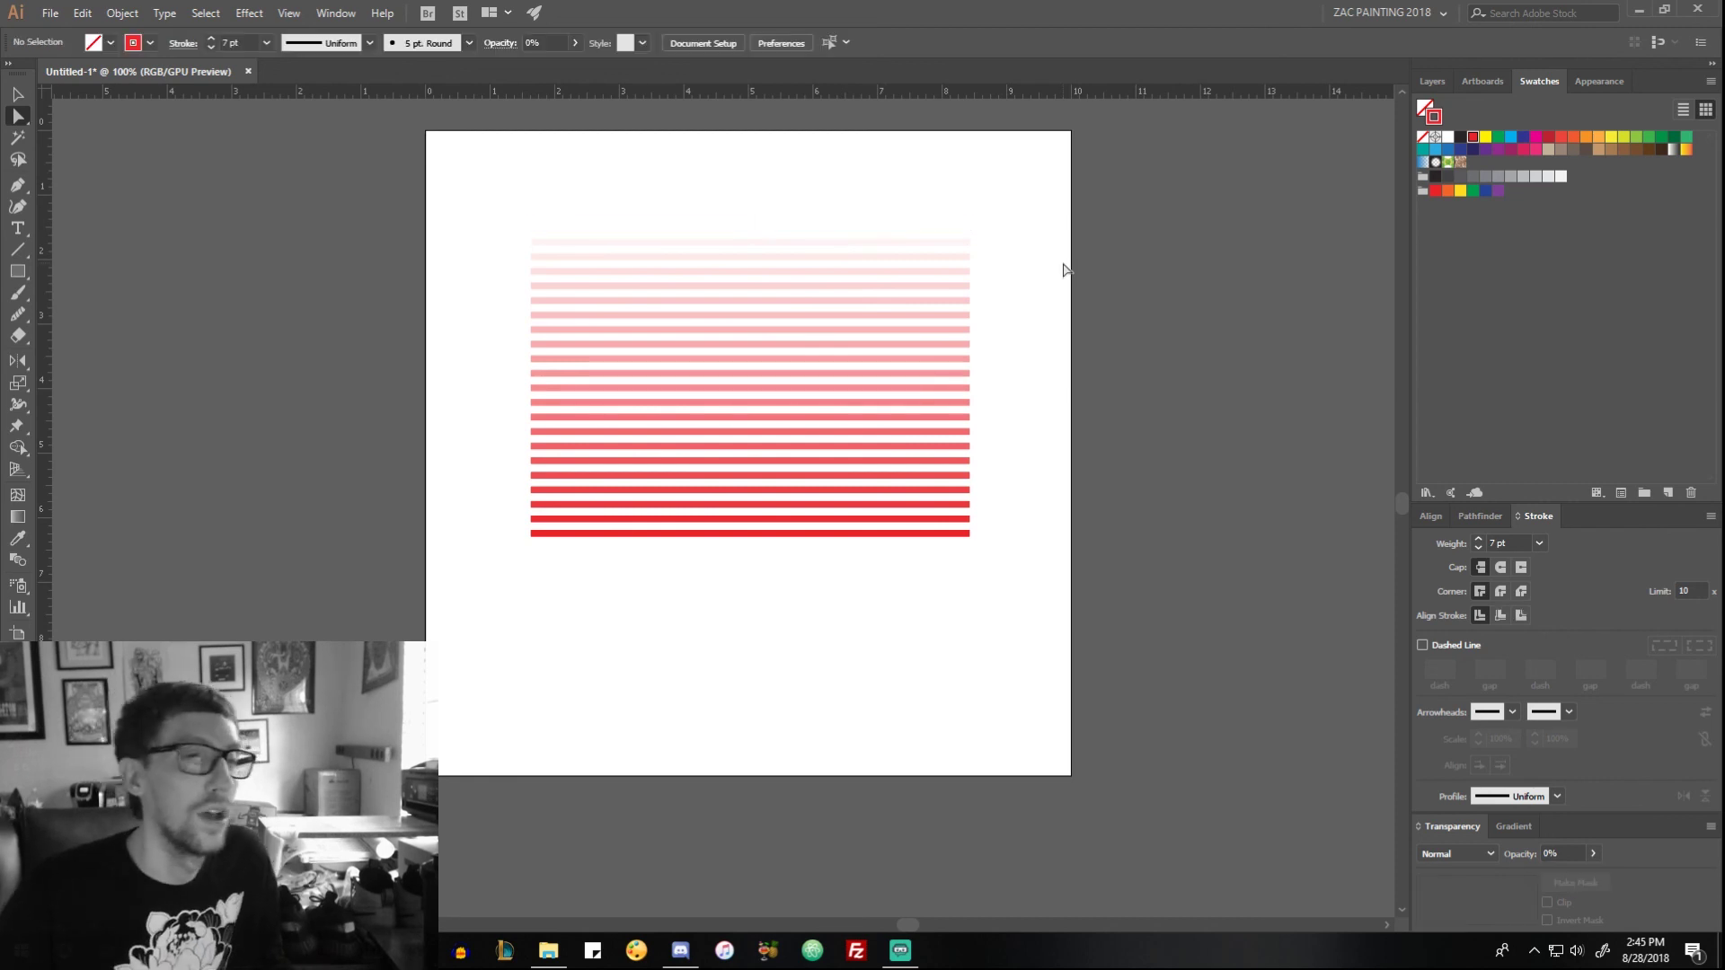
Step: Pull a curve handle from the right end point of the transparent upper line, bending the blended stripes into an arch
scroll(1038, 385, "up", 2)
scroll(1037, 385, "up", 1)
left_click(974, 381)
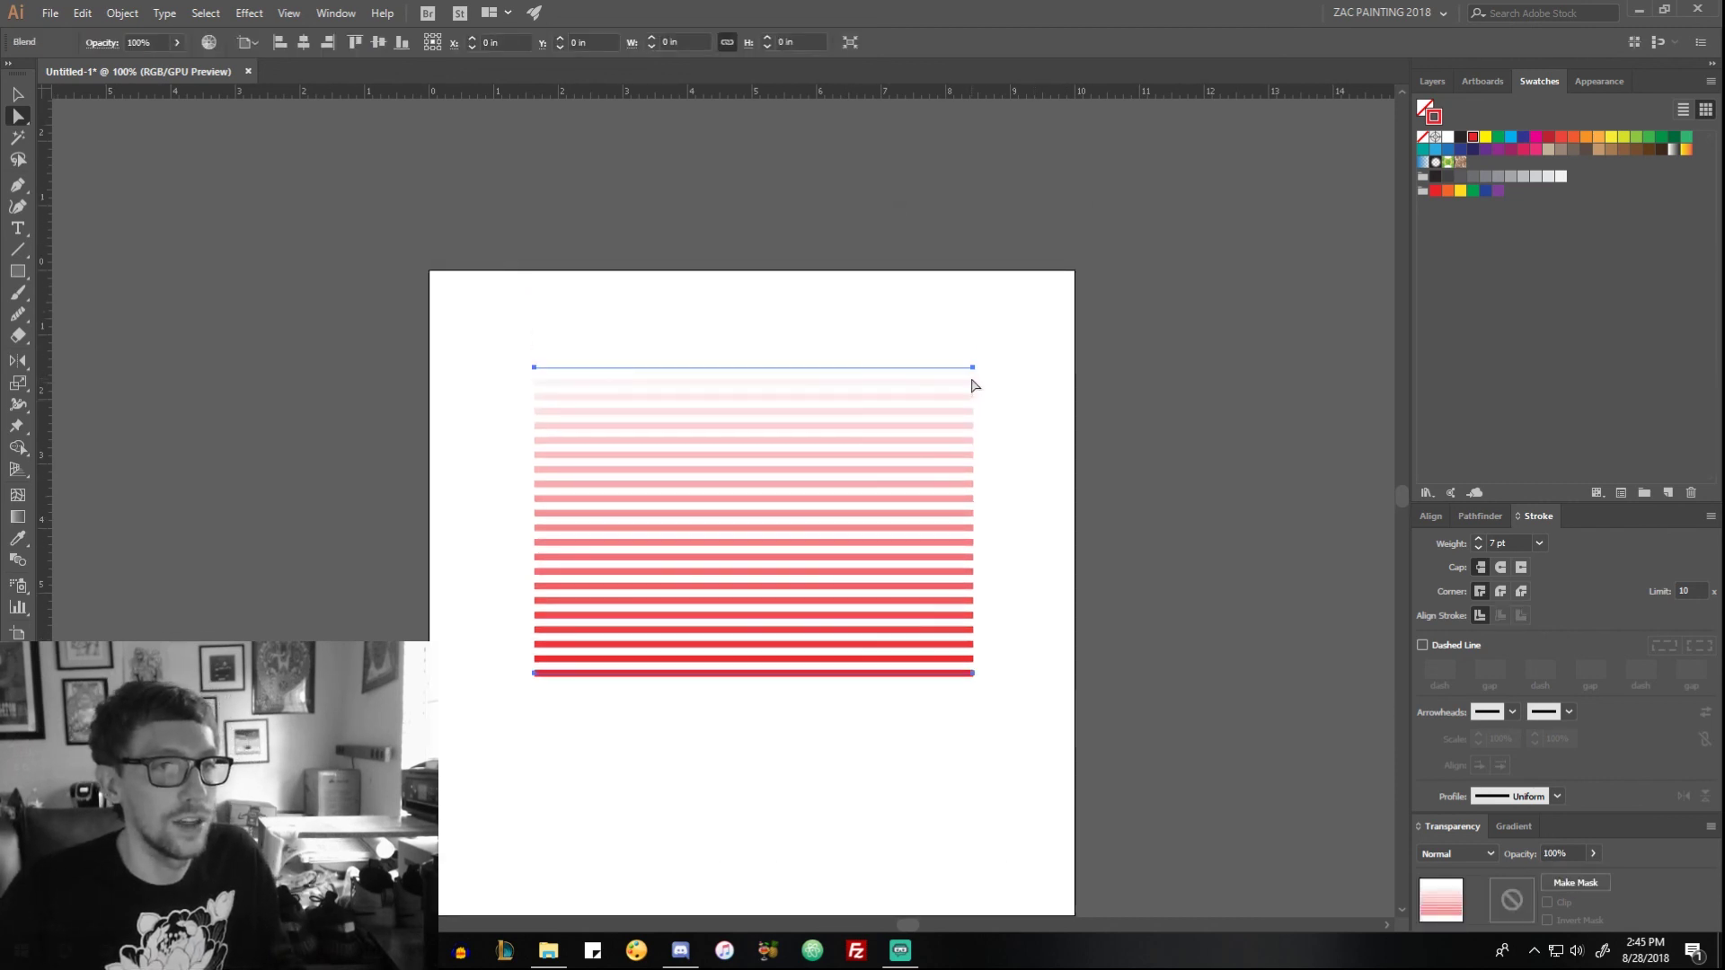
key("shift+c")
left_click_drag(973, 370, 1168, 451)
left_click(1117, 440, "ctrl")
scroll(1138, 473, "down", 2)
scroll(1069, 428, "up", 2)
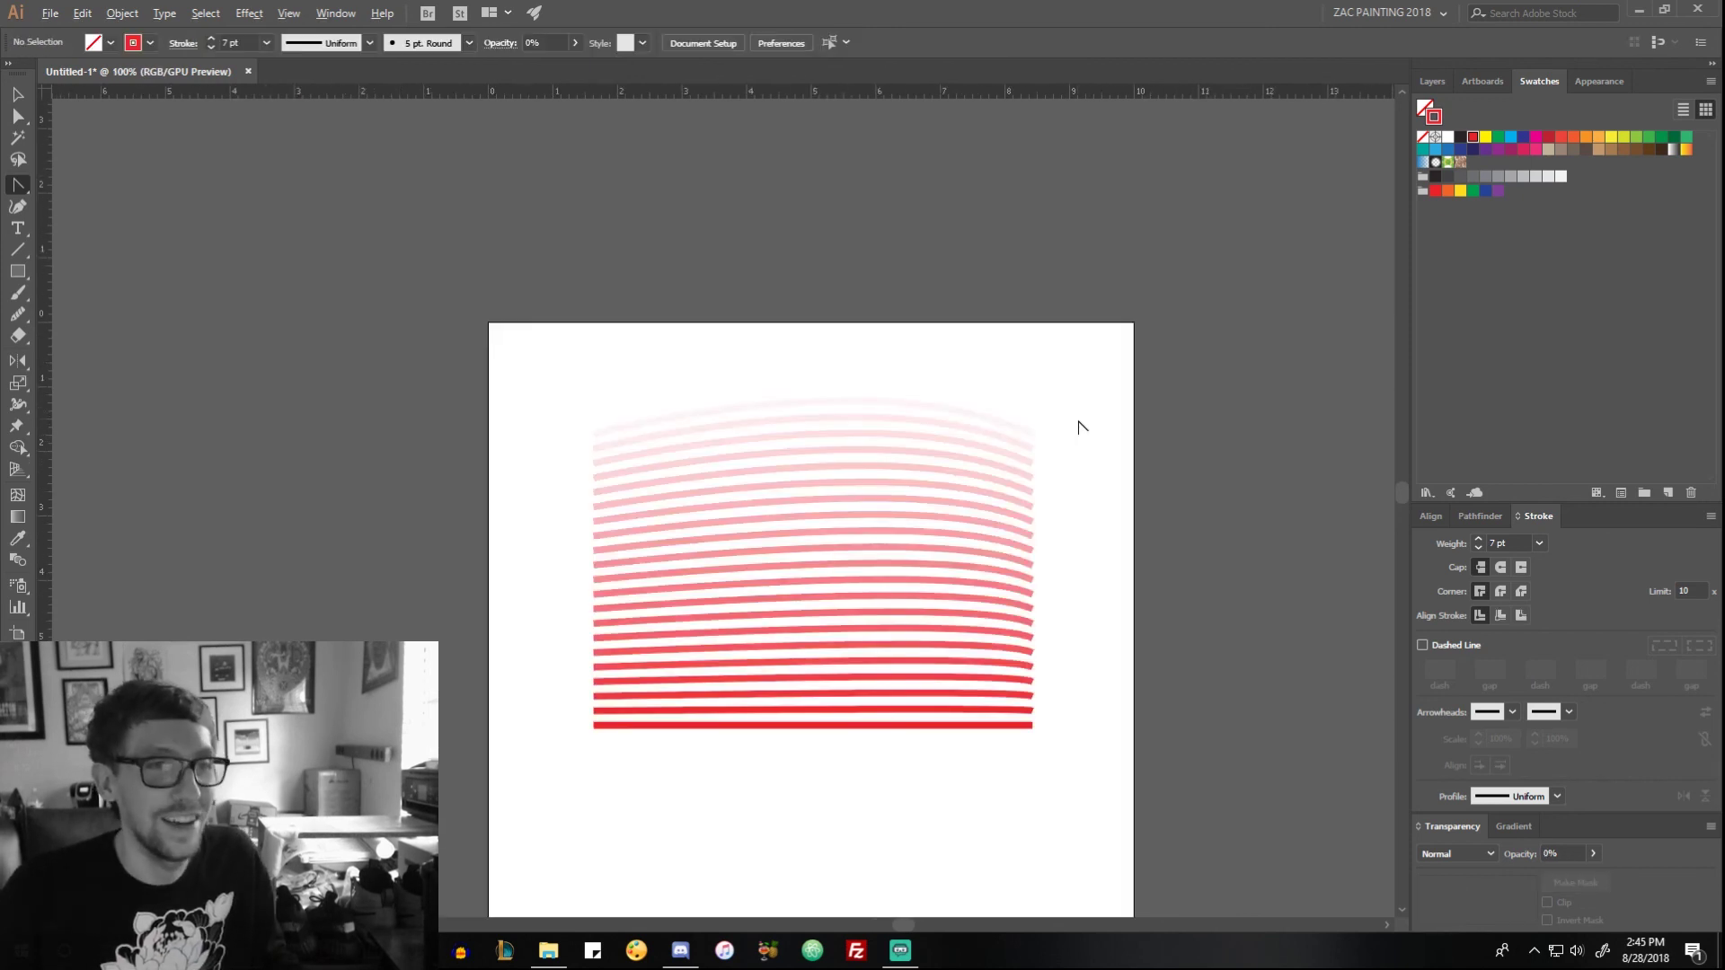
Step: Reshape the arched upper line of the blend with a longer curve handle at its right end point
key("a")
left_click(1031, 434)
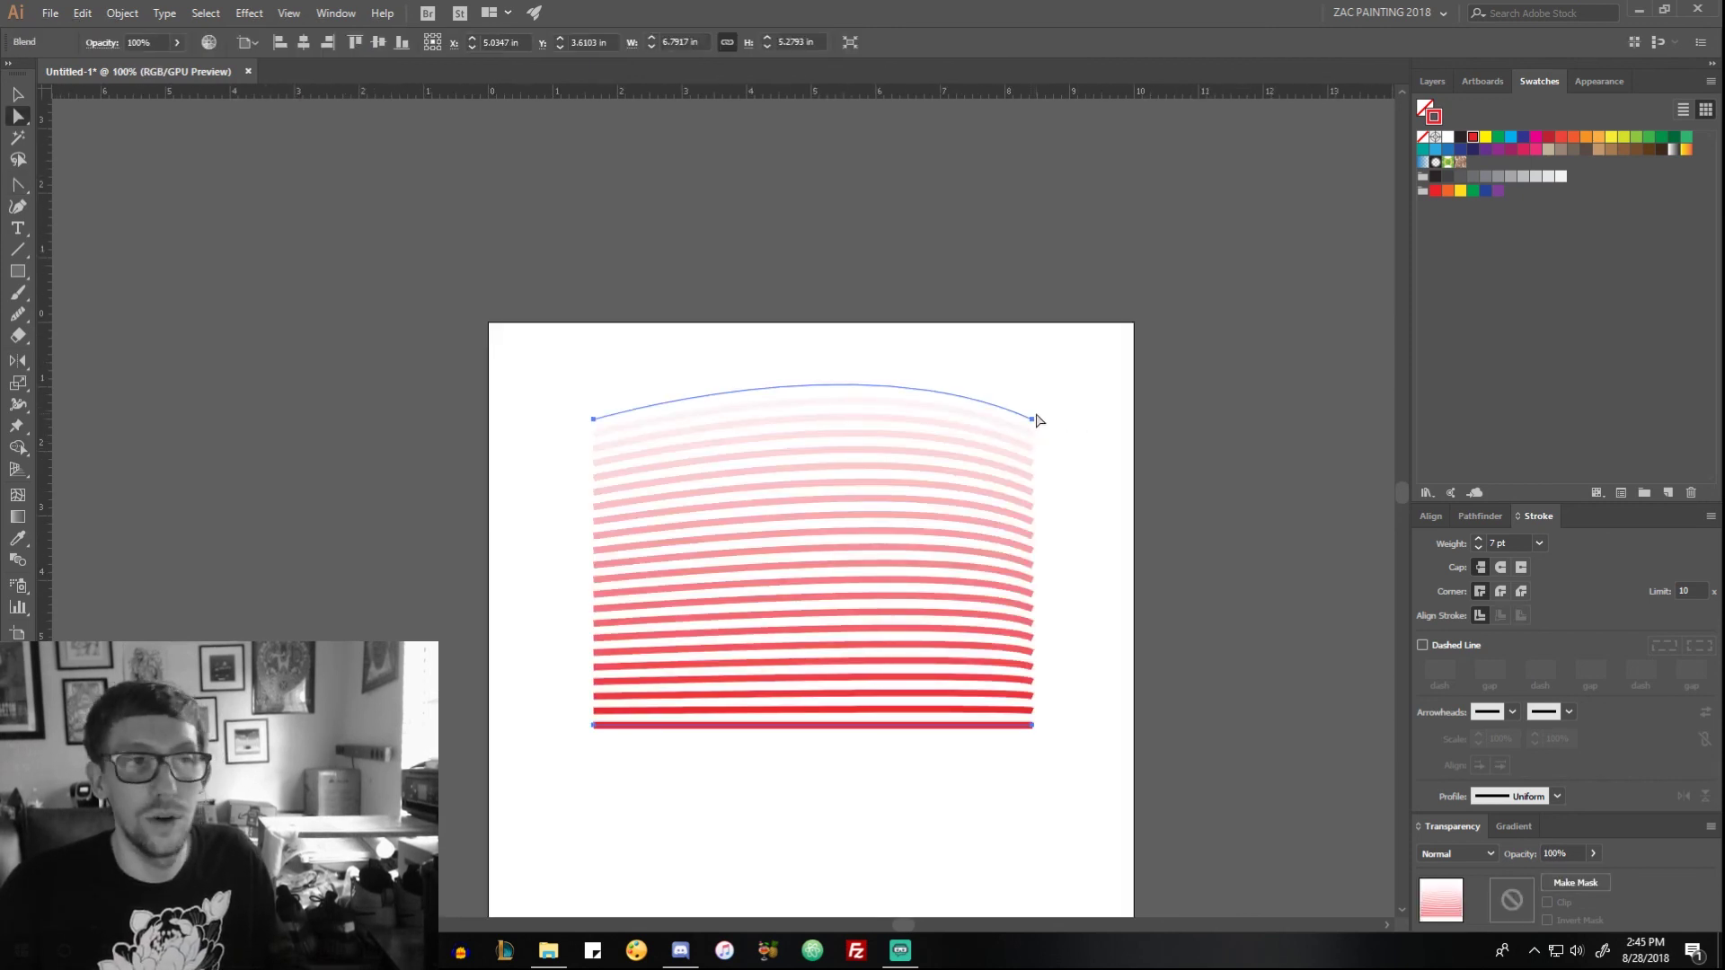
key("shift+c")
left_click_drag(1031, 418, 1247, 640)
left_click(786, 495)
Step: Delete the curved stripe blend to clear the artboard
scroll(847, 500, "down", 6)
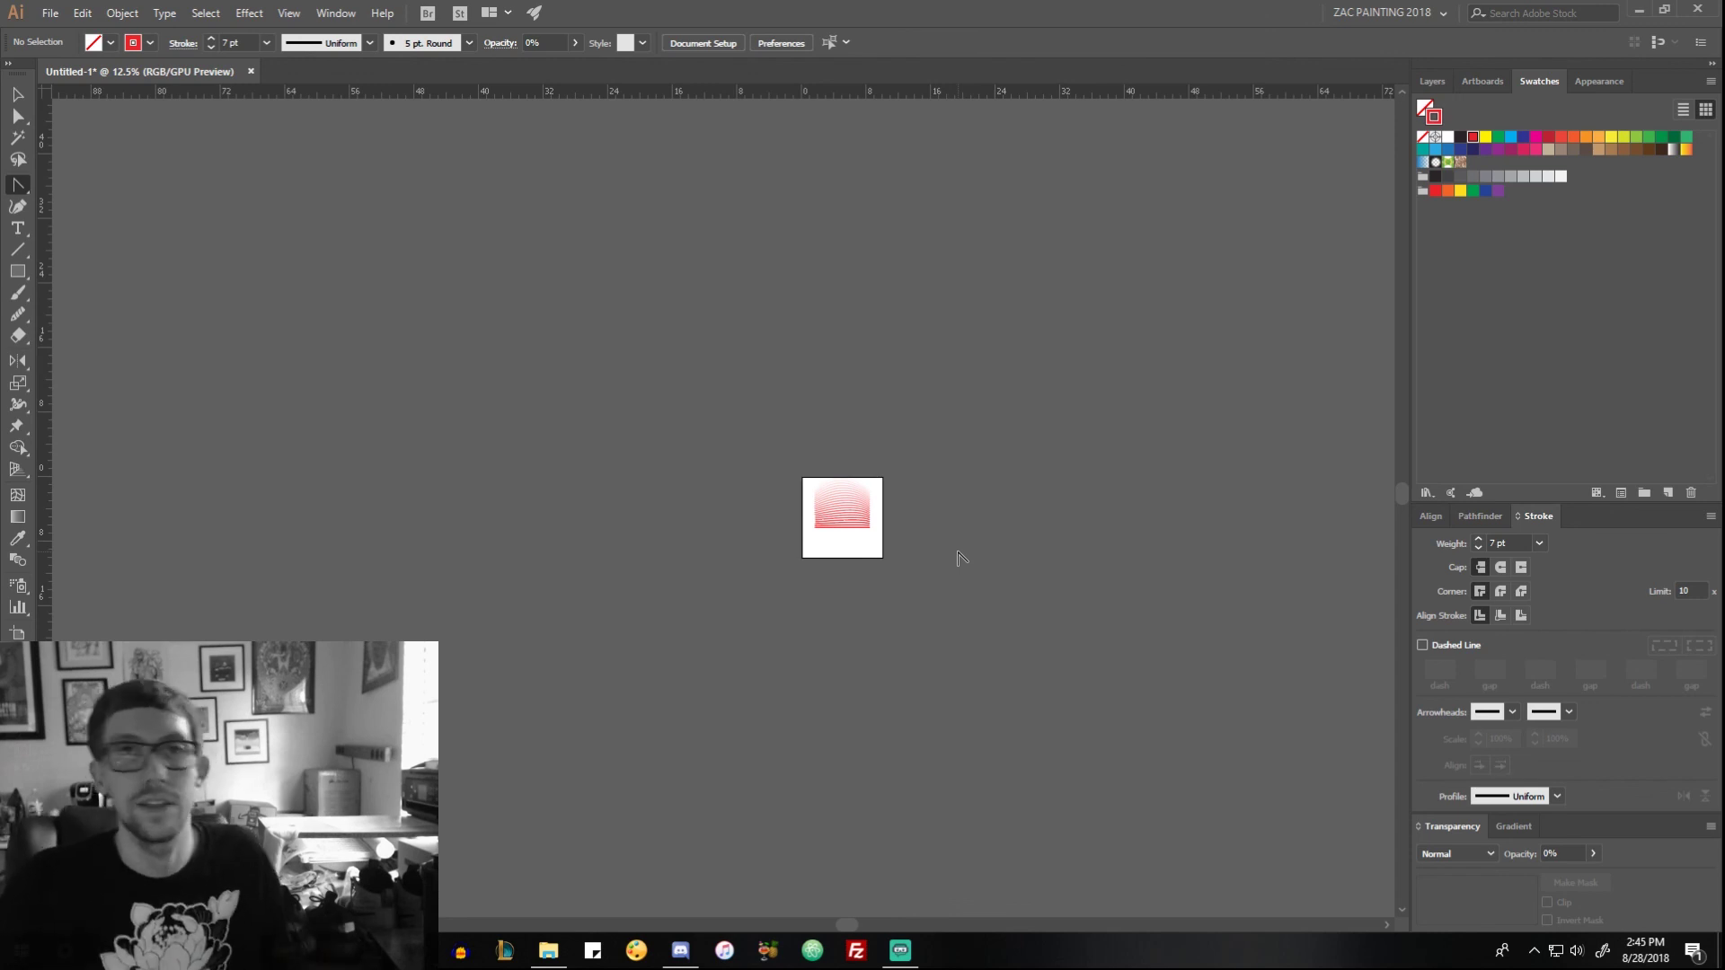
scroll(732, 499, "up", 4)
left_click_drag(1212, 604, 883, 577)
scroll(932, 614, "up", 2)
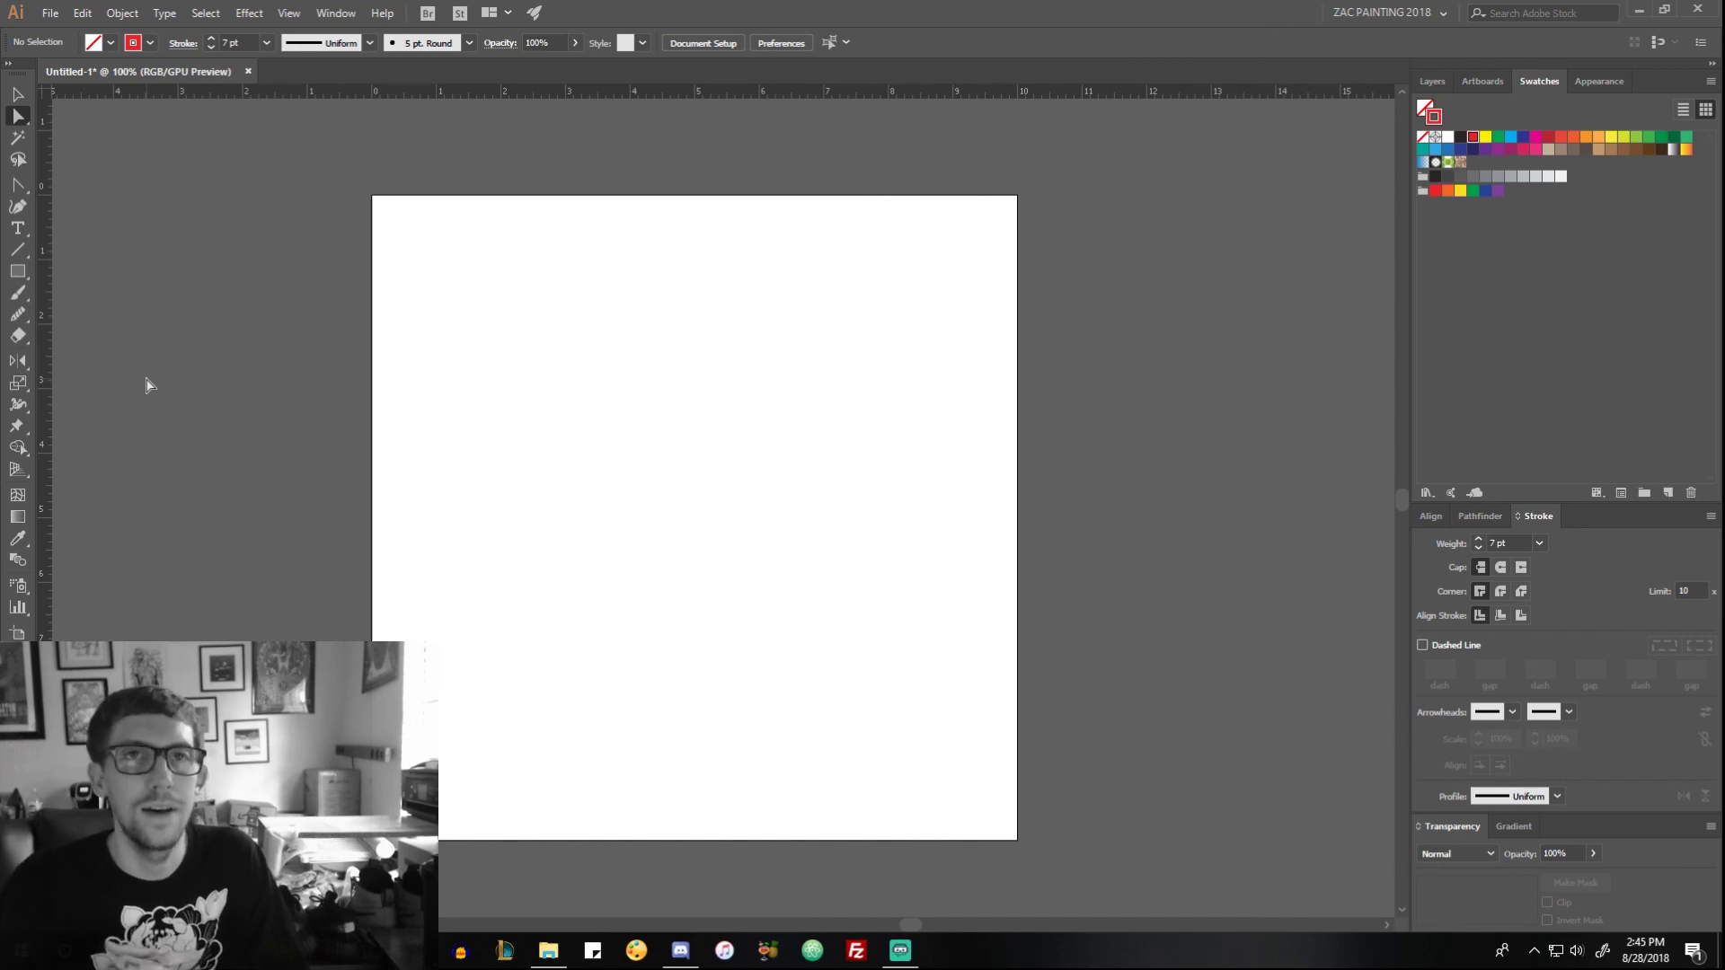